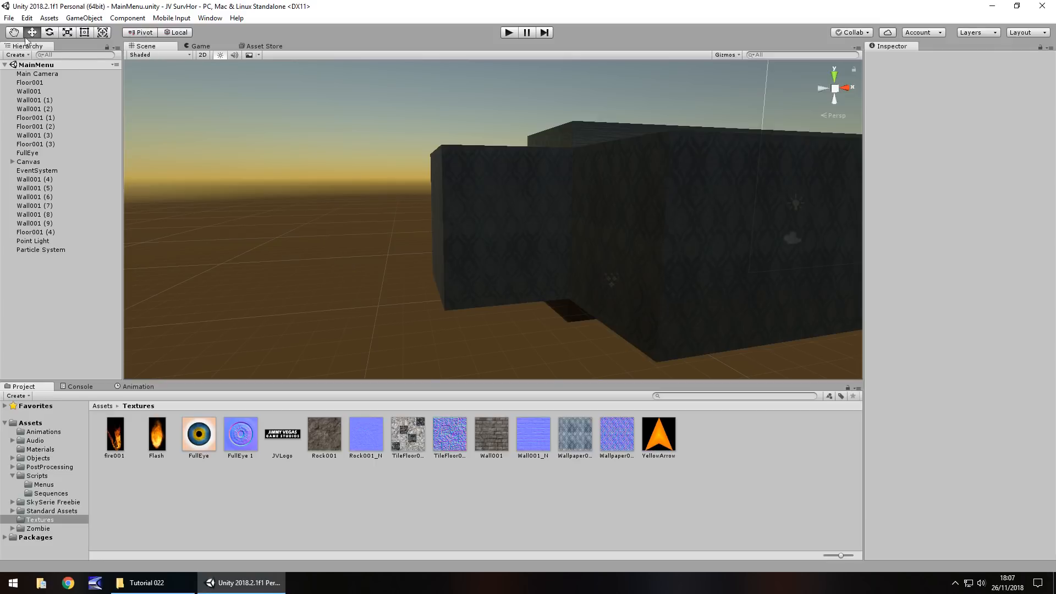
Create a new scene and add a Terrain object to it.
left_click(9, 18)
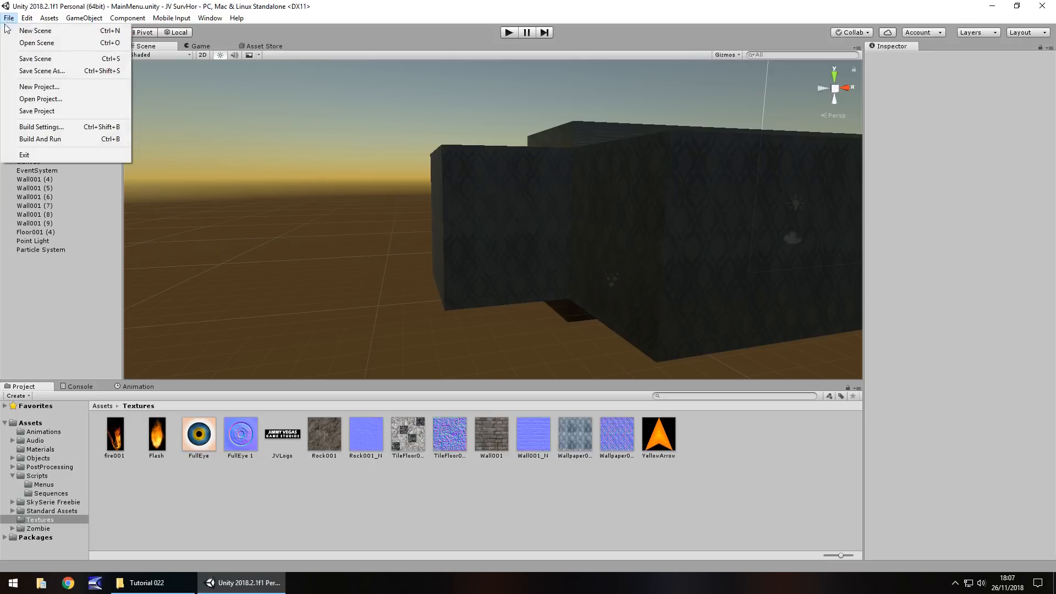
left_click(47, 32)
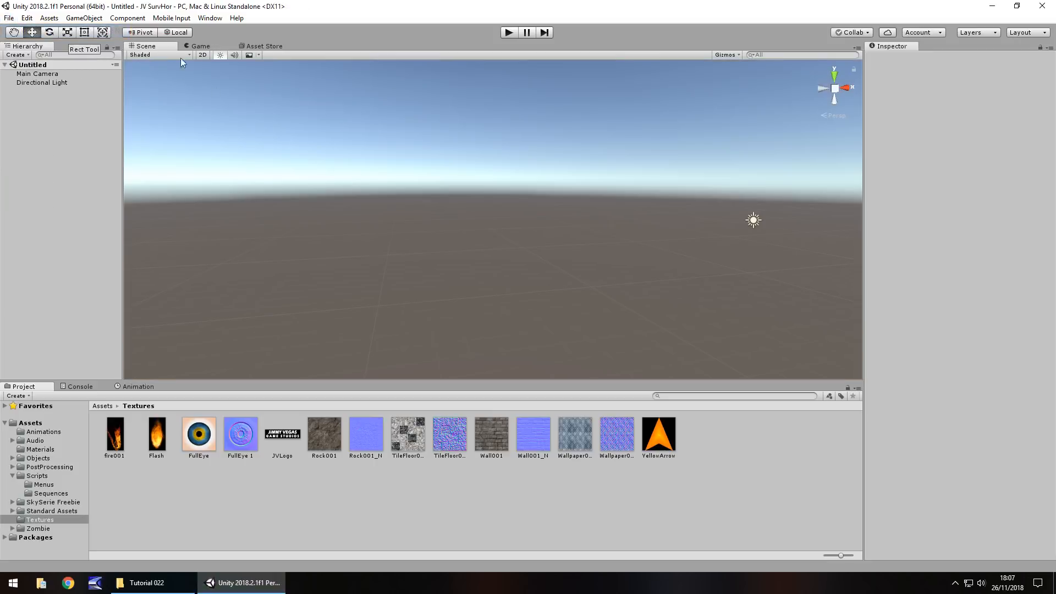
left_click(84, 18)
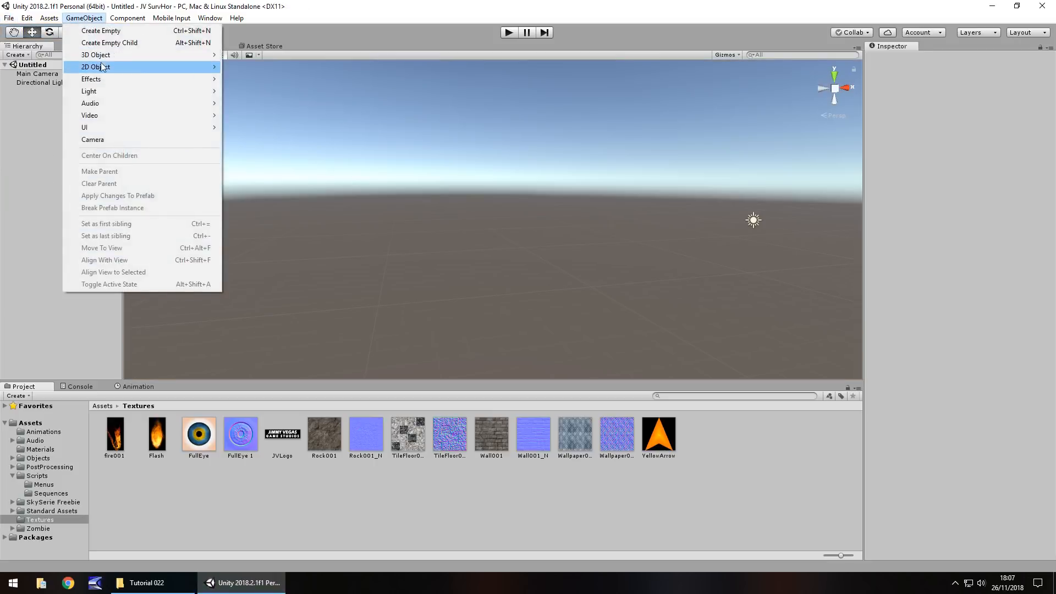
mouse_move(102, 55)
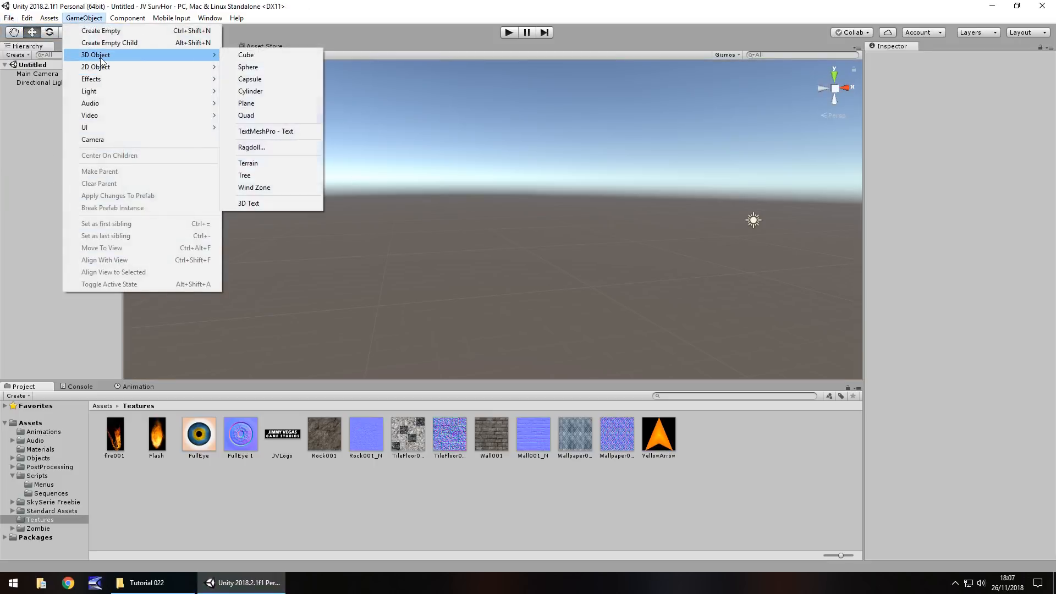
left_click(264, 163)
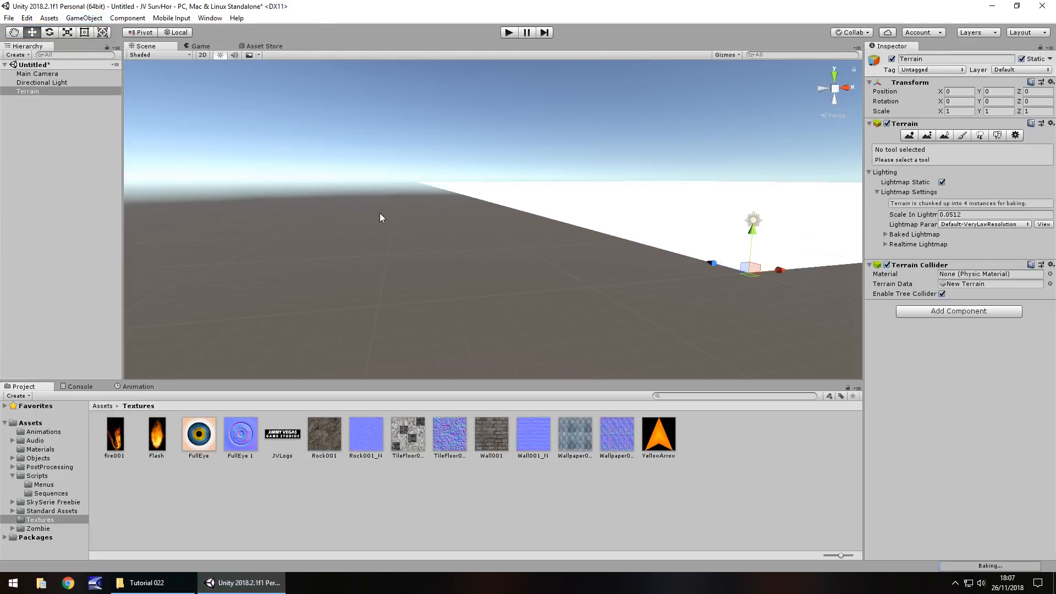
Raise two tall peaks near the terrain's edge using the Raise/Lower Terrain tool with the small soft round brush.
left_click_drag(377, 213, 454, 225, "alt")
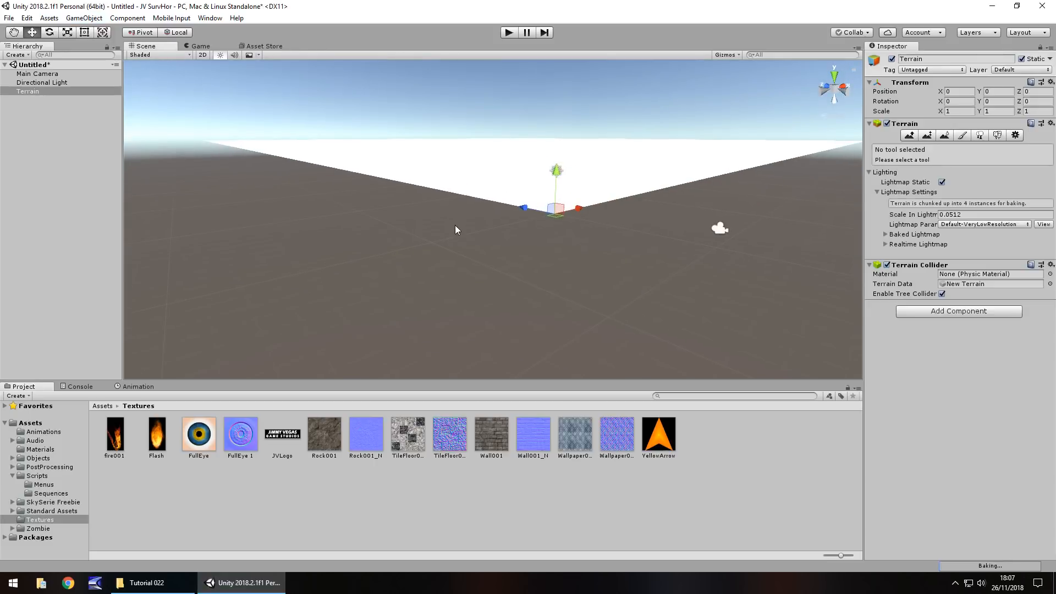
left_click_drag(515, 253, 324, 240, "alt")
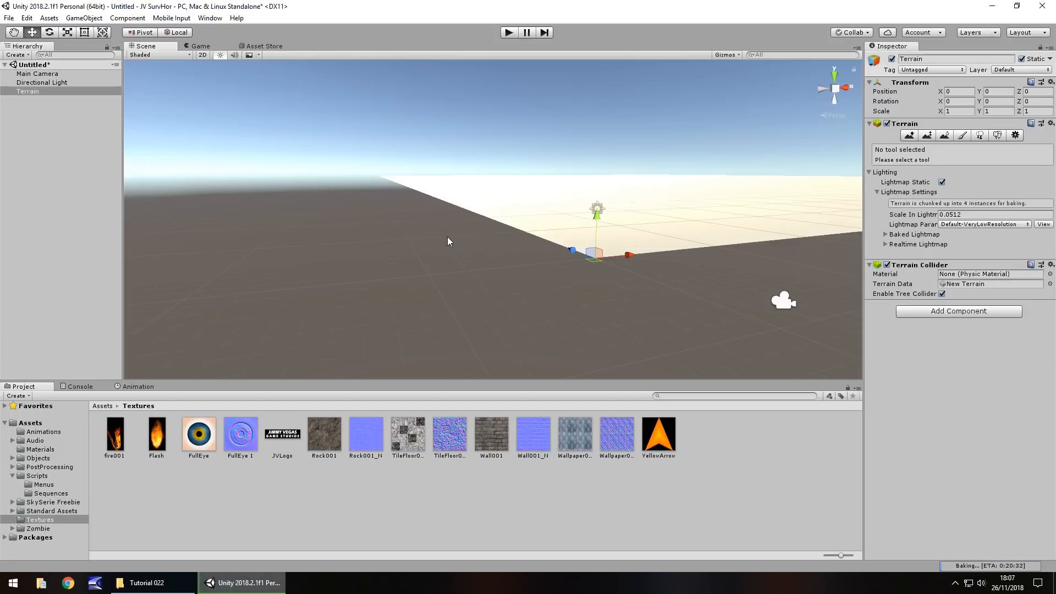
middle_click_drag(500, 229, 383, 359)
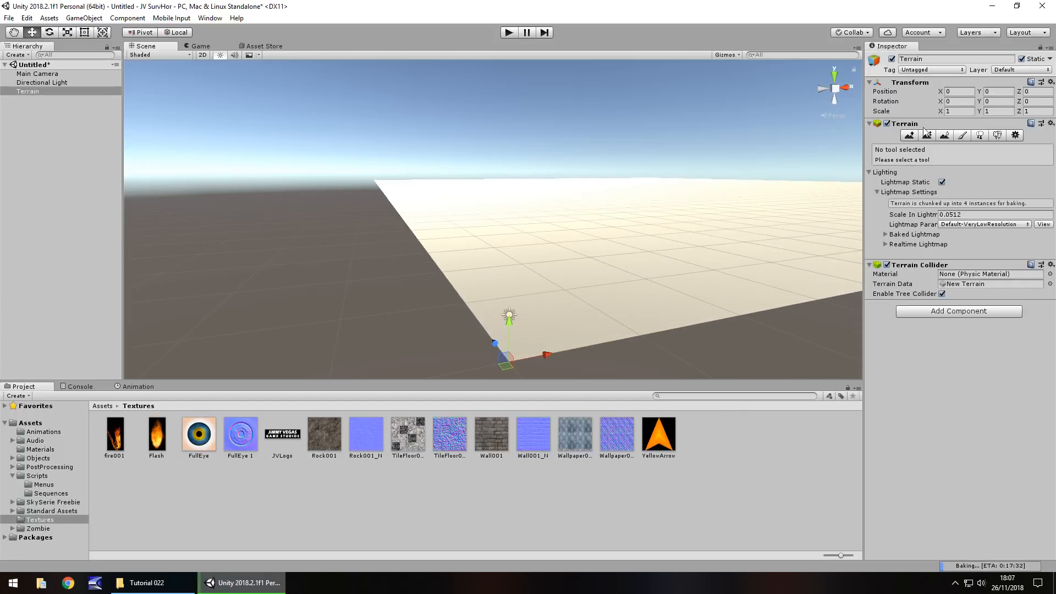
left_click(1017, 135)
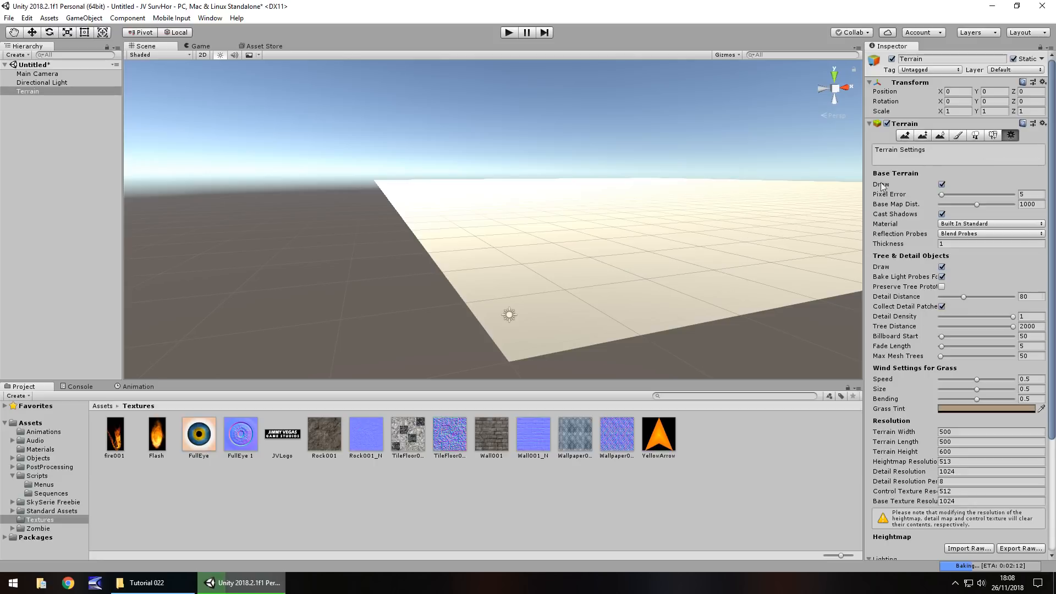
left_click(906, 136)
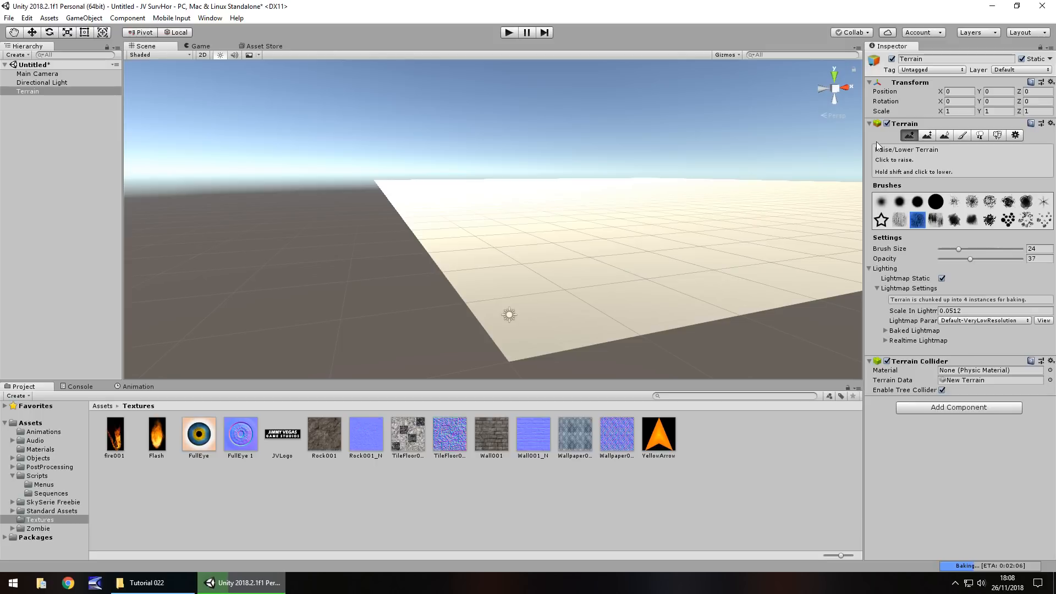
mouse_move(704, 227)
middle_mouse_down()
mouse_move(535, 311)
mouse_move(316, 344)
mouse_move(134, 412)
middle_mouse_up()
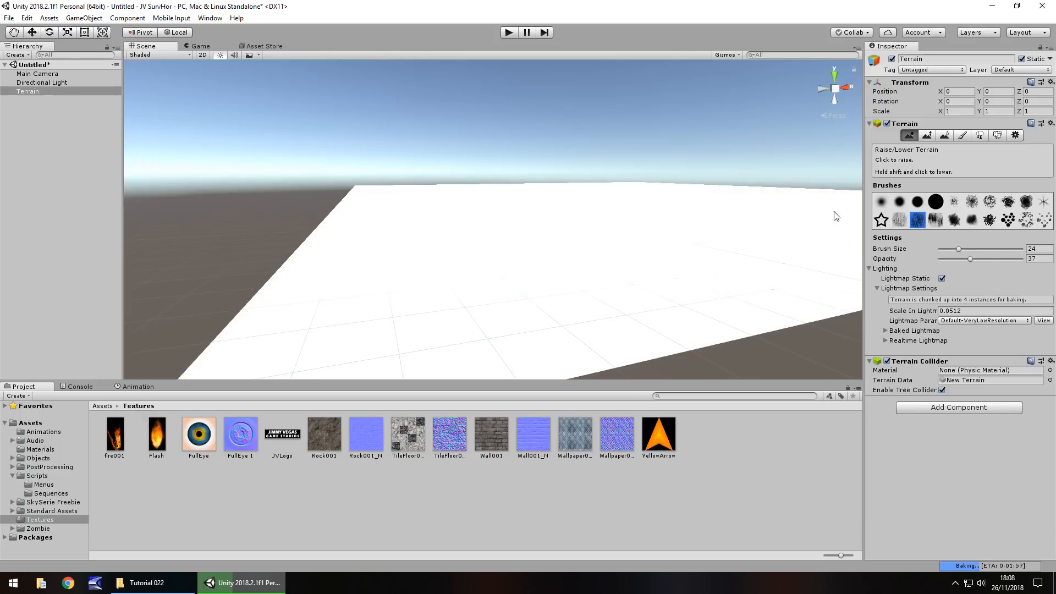
left_click(882, 202)
left_click_drag(589, 253, 592, 198)
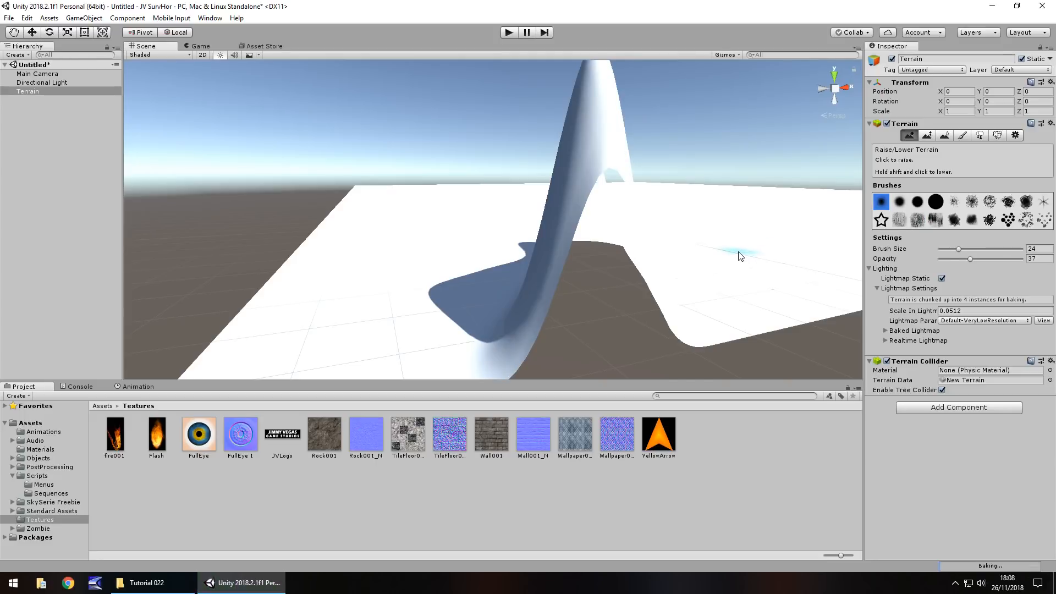
left_click_drag(739, 254, 739, 211)
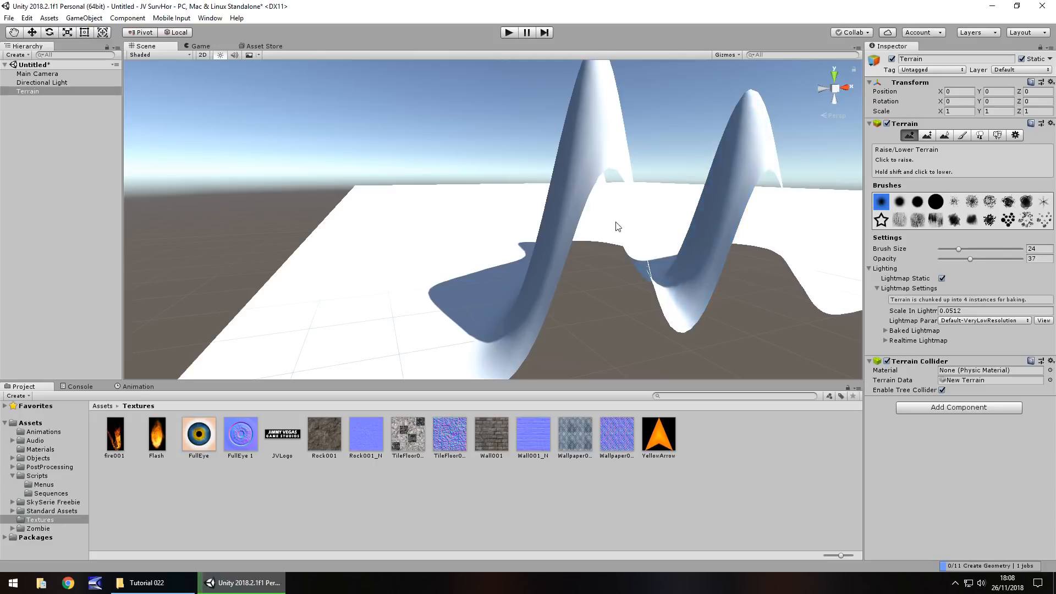
Look over the two raised peaks and undo both of them.
mouse_move(590, 225)
middle_mouse_down()
mouse_move(670, 336)
mouse_move(697, 345)
middle_mouse_up()
right_click_drag(465, 219, 741, 245)
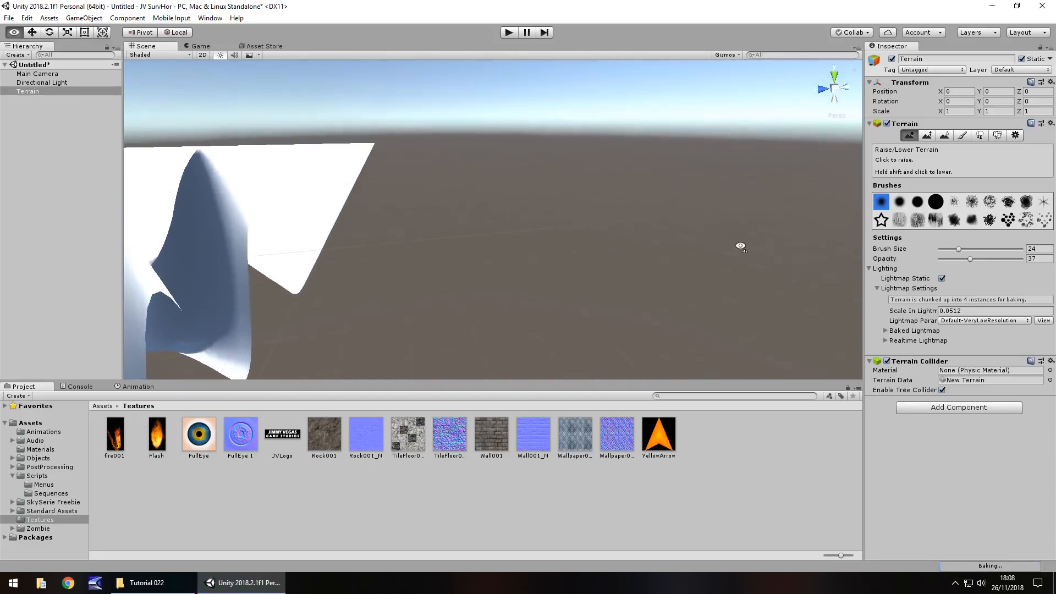
middle_click_drag(274, 263, 870, 293)
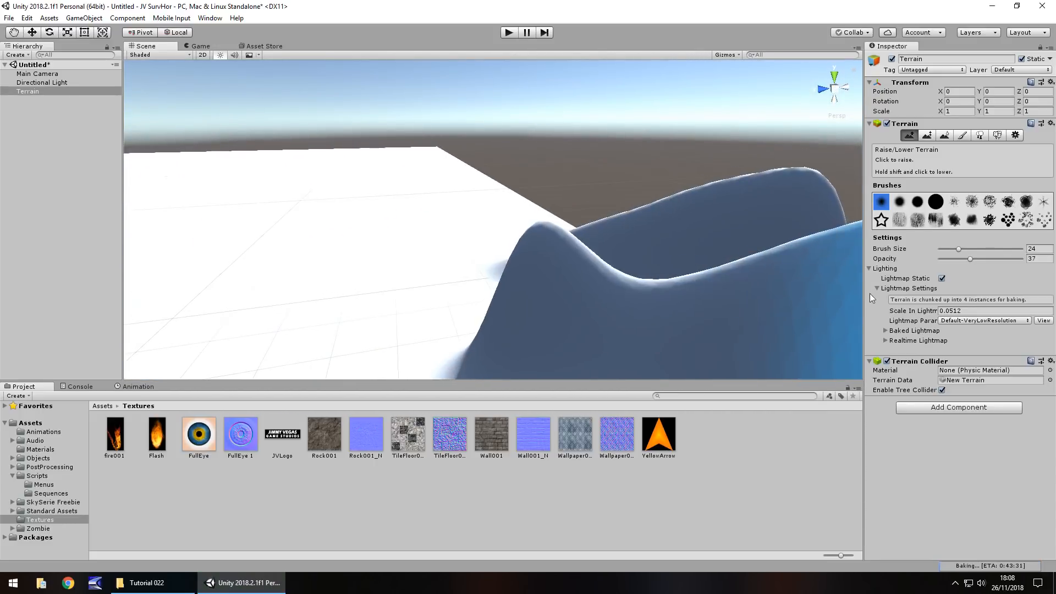
right_click_drag(352, 163, 456, 225)
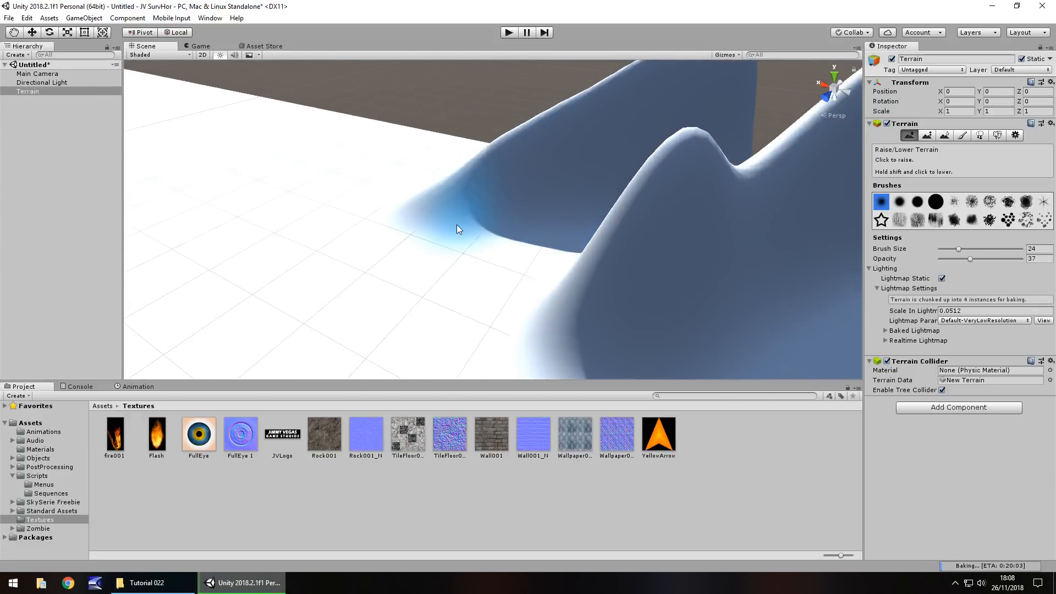
key("ctrl+z")
key("ctrl+z")
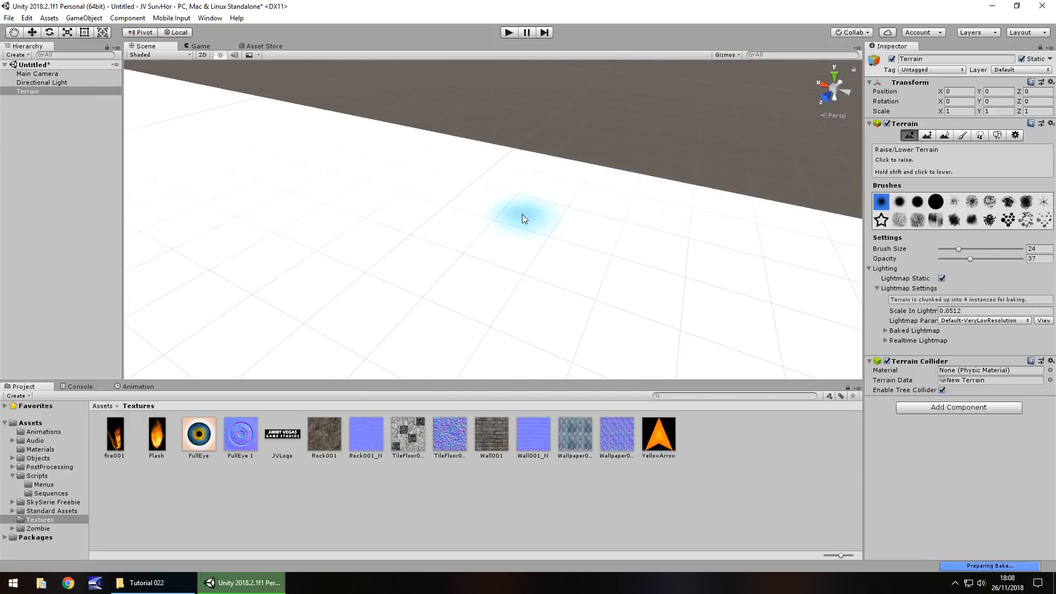
Raise several clusters of small hills on the flat terrain with the scattered-spots brush.
left_click(1007, 220)
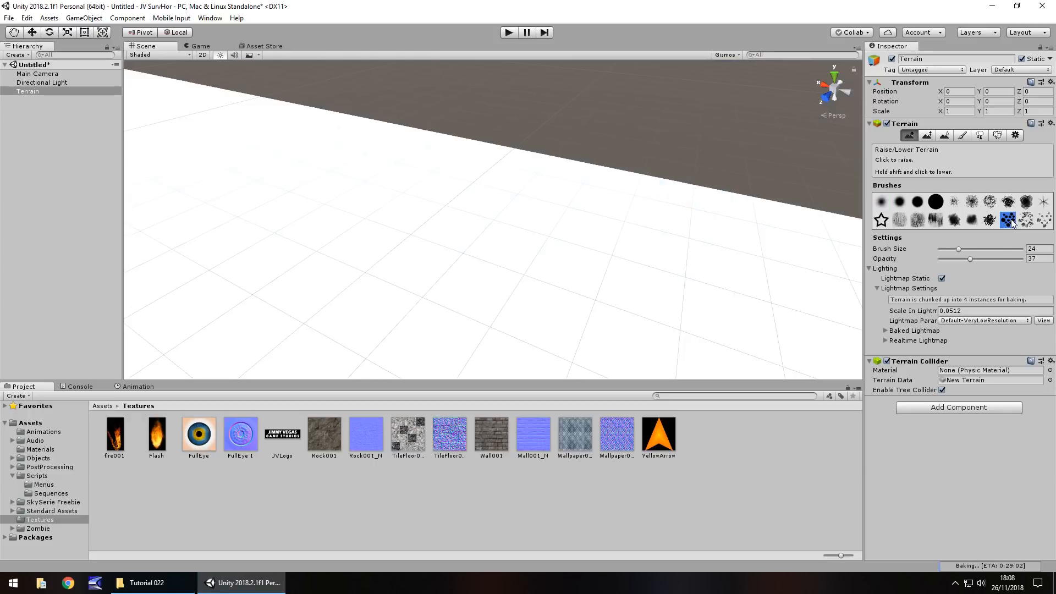
left_click(332, 196)
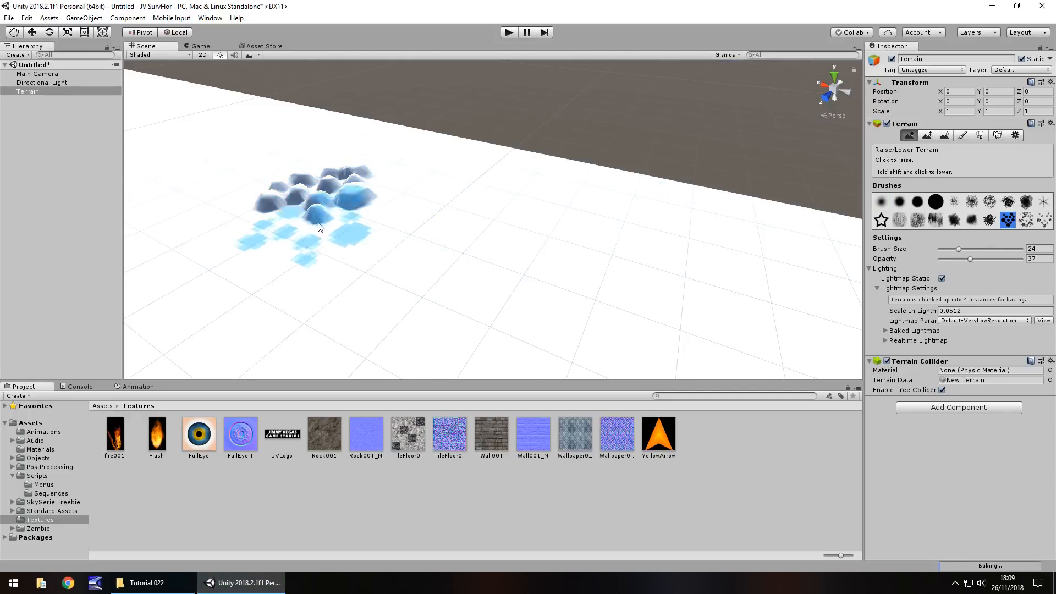
mouse_move(497, 212)
left_mouse_down()
mouse_move(410, 214)
mouse_move(380, 275)
mouse_move(286, 242)
left_mouse_up()
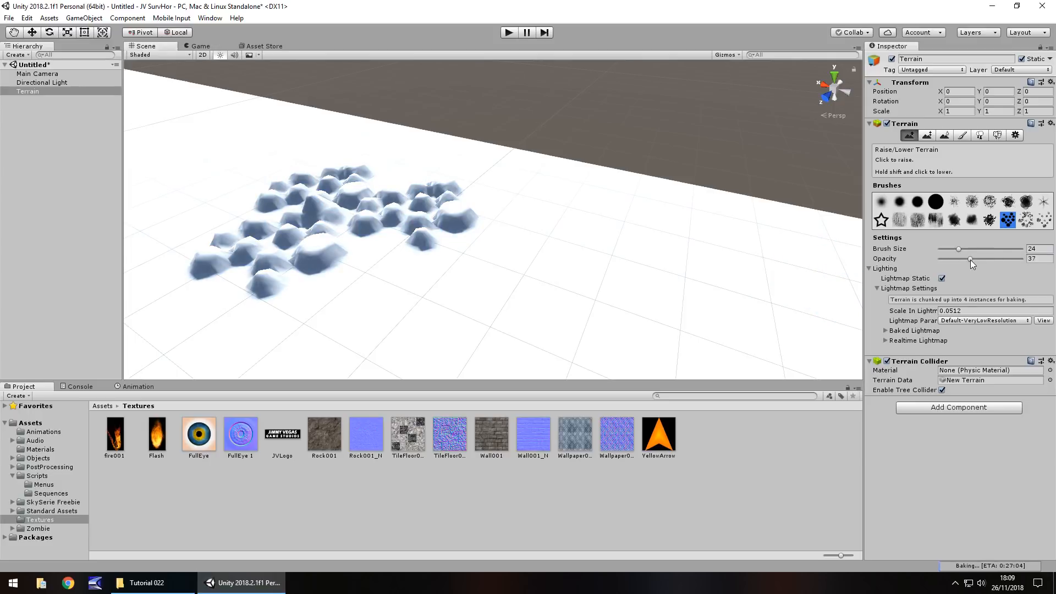
Raise a cluster of steep peaks beside the small hills at brush opacity 100, and faint bumps in front at opacity 8.
left_click_drag(970, 259, 1022, 259)
mouse_move(649, 247)
left_mouse_down()
mouse_move(572, 243)
mouse_move(584, 253)
left_mouse_up()
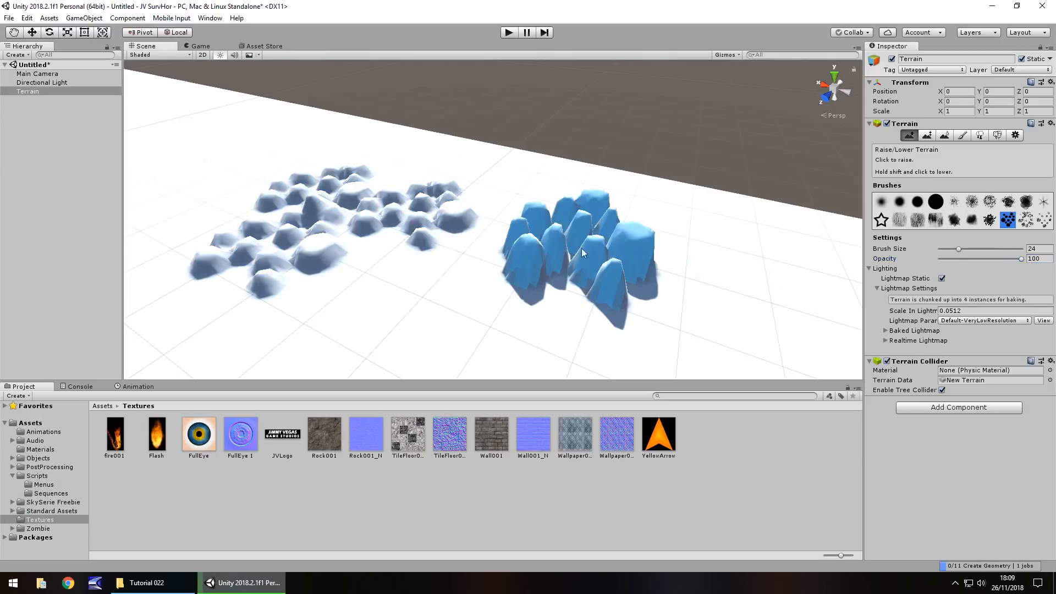
left_click_drag(1022, 258, 938, 259)
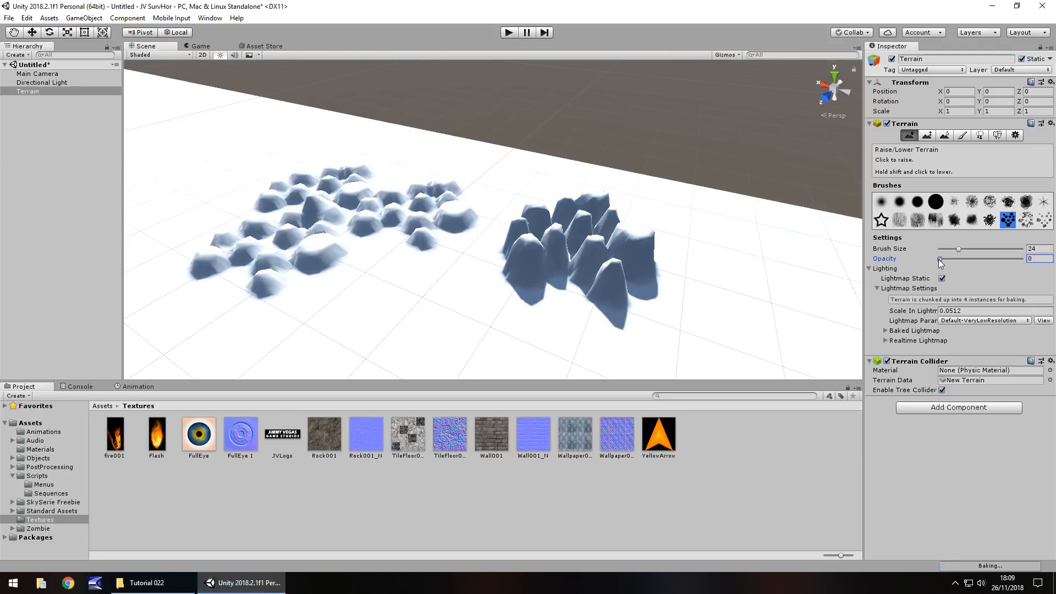
left_click(382, 304)
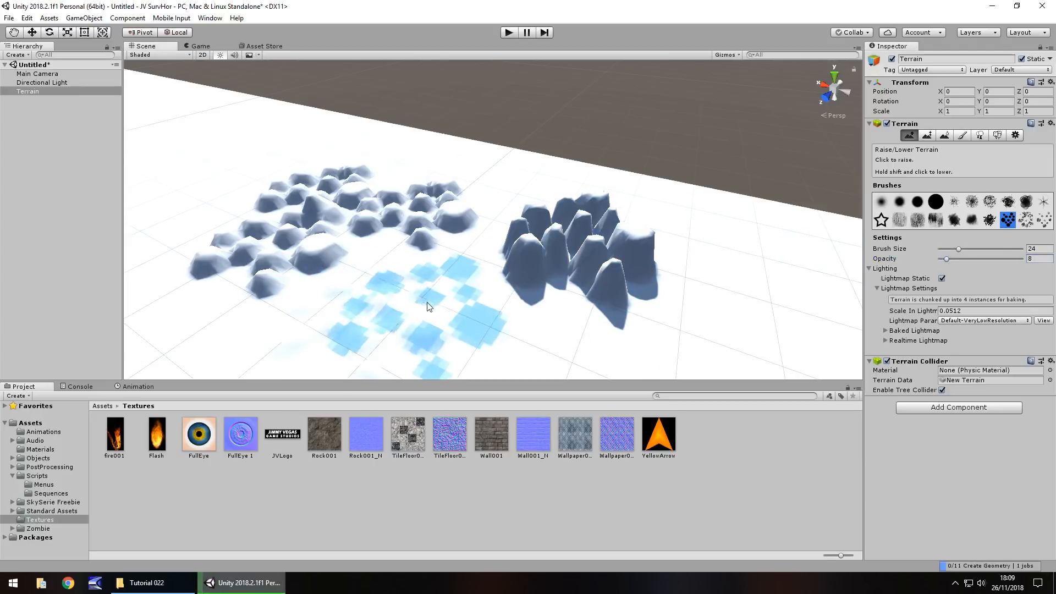
middle_click_drag(450, 313, 474, 214)
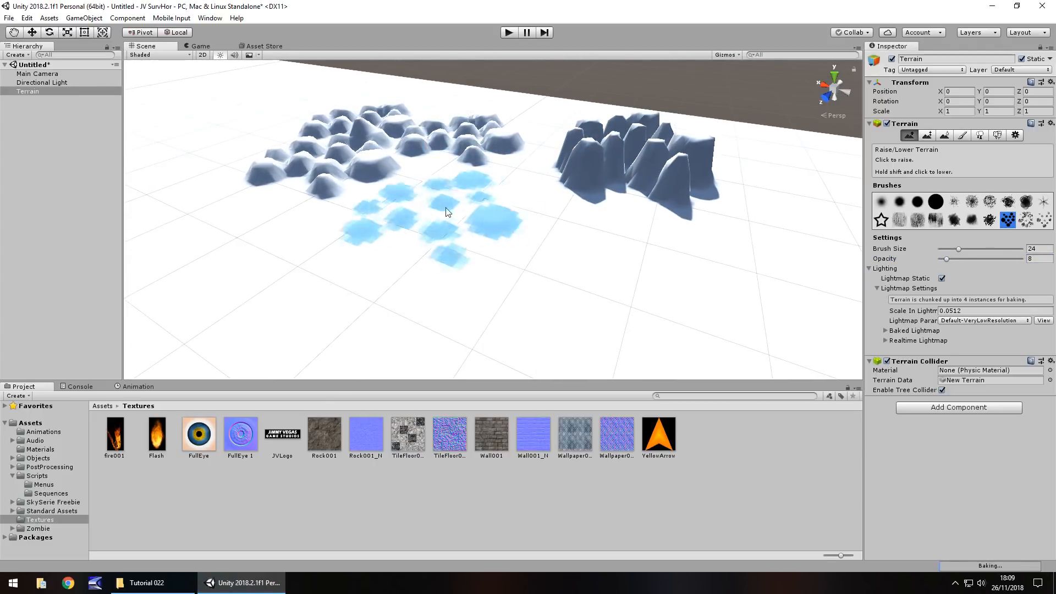
Set the brush size to 94 and opacity to 100, and raise a group of broad mounds beside the small hills.
left_click_drag(959, 249, 1017, 252)
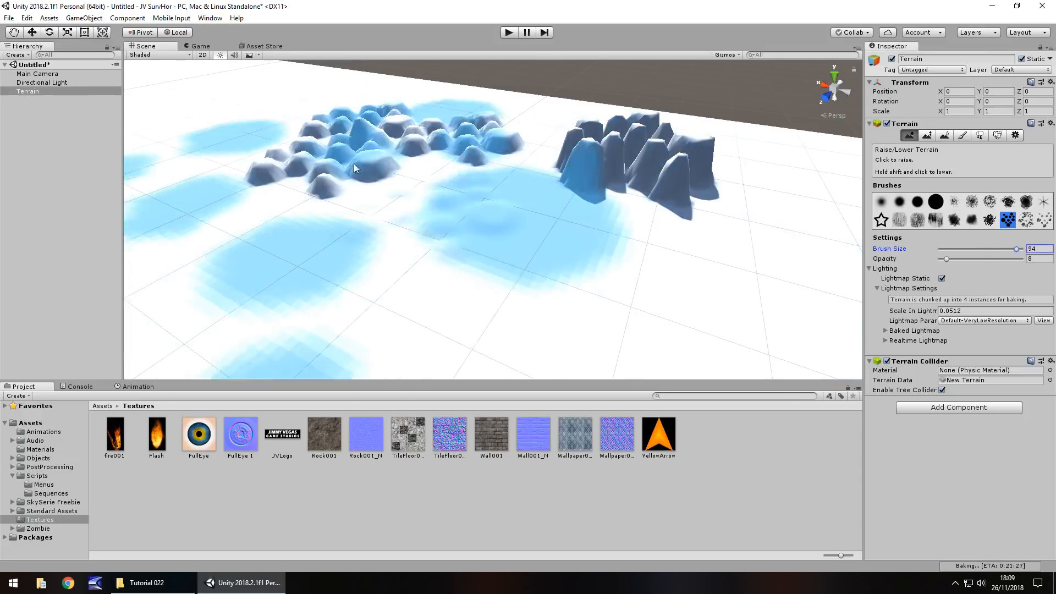
left_click(361, 170)
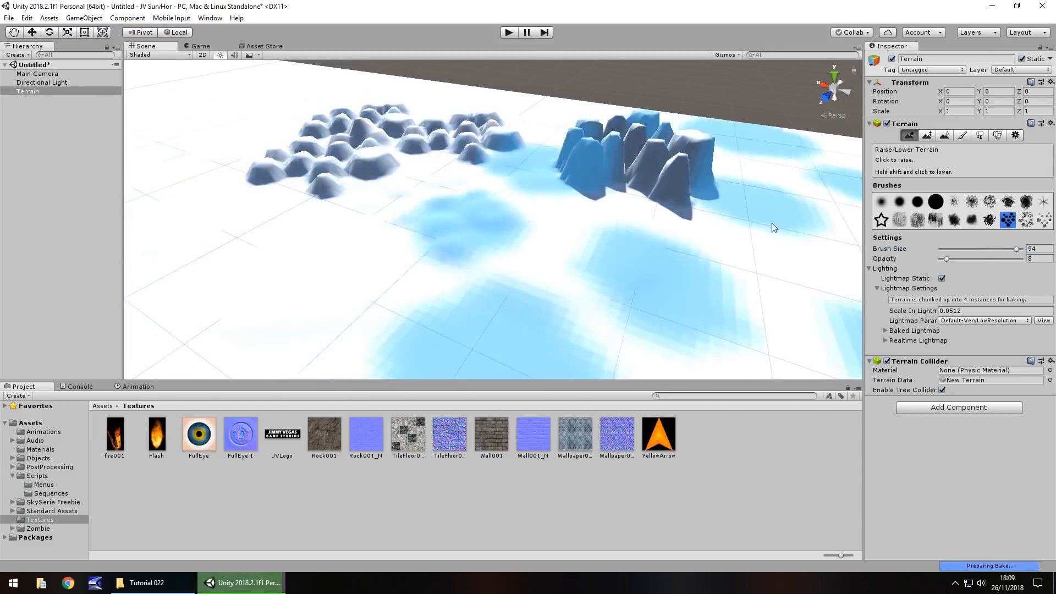
scroll(507, 193, "down", 4)
middle_click_drag(401, 235, 831, 175)
scroll(831, 175, "down", 3)
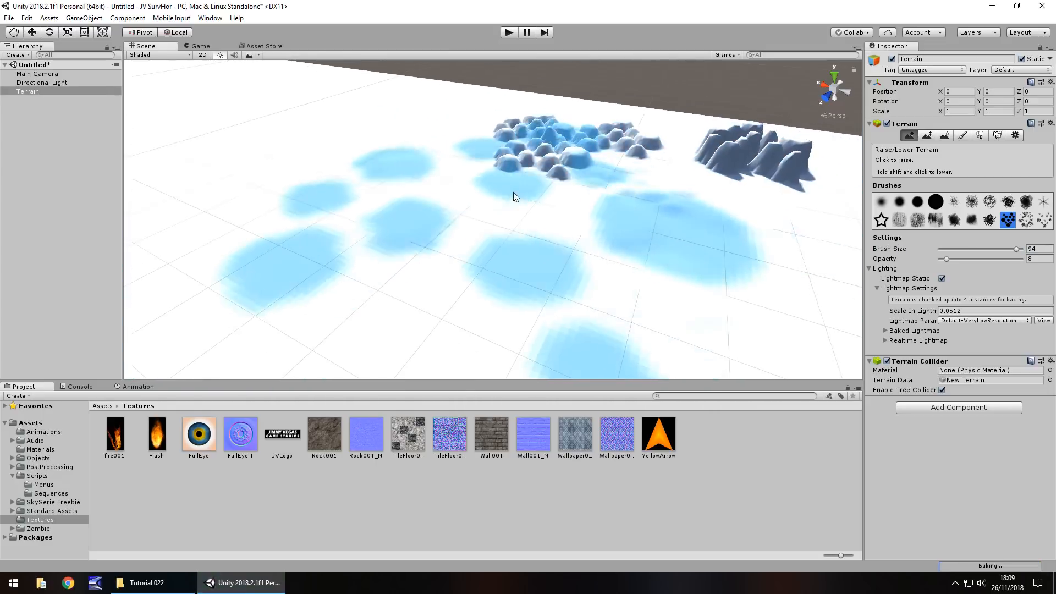
left_click_drag(947, 259, 1024, 263)
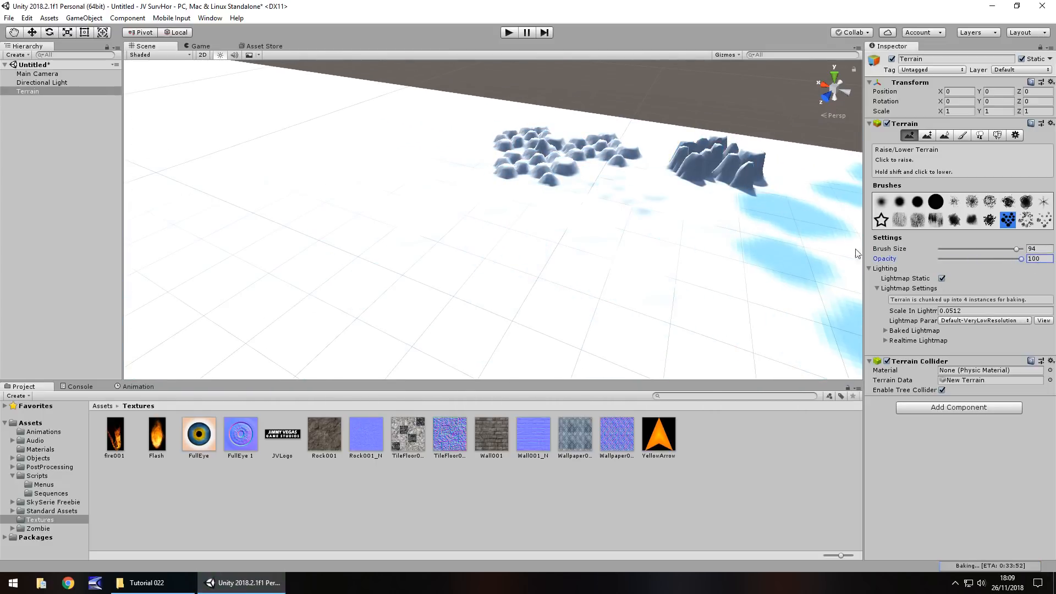
left_click(345, 146)
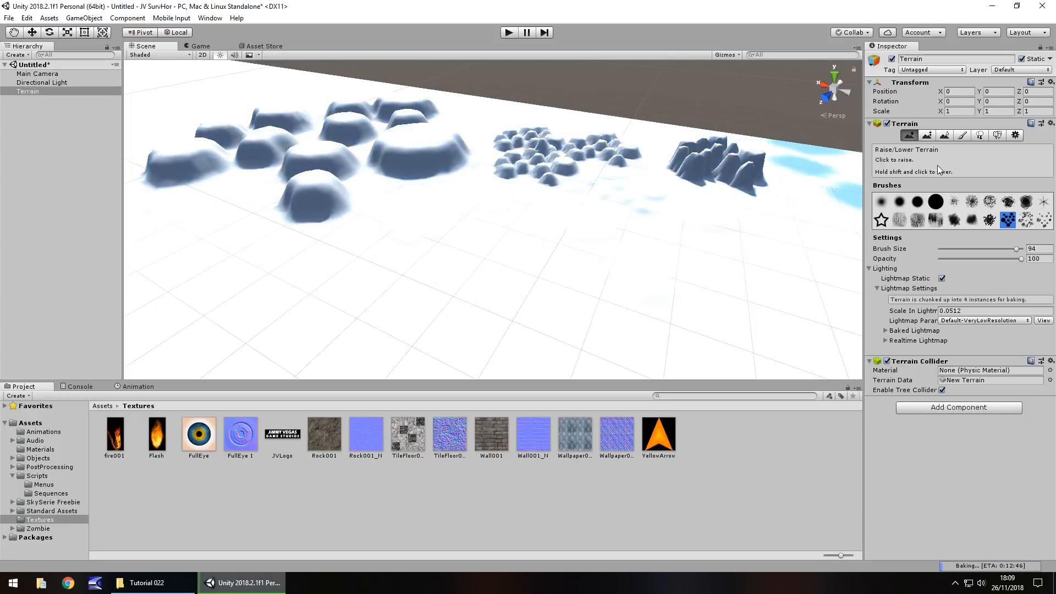
Try painting the terrain to height 15 with the Paint Height tool, and revert the result.
left_click(932, 137)
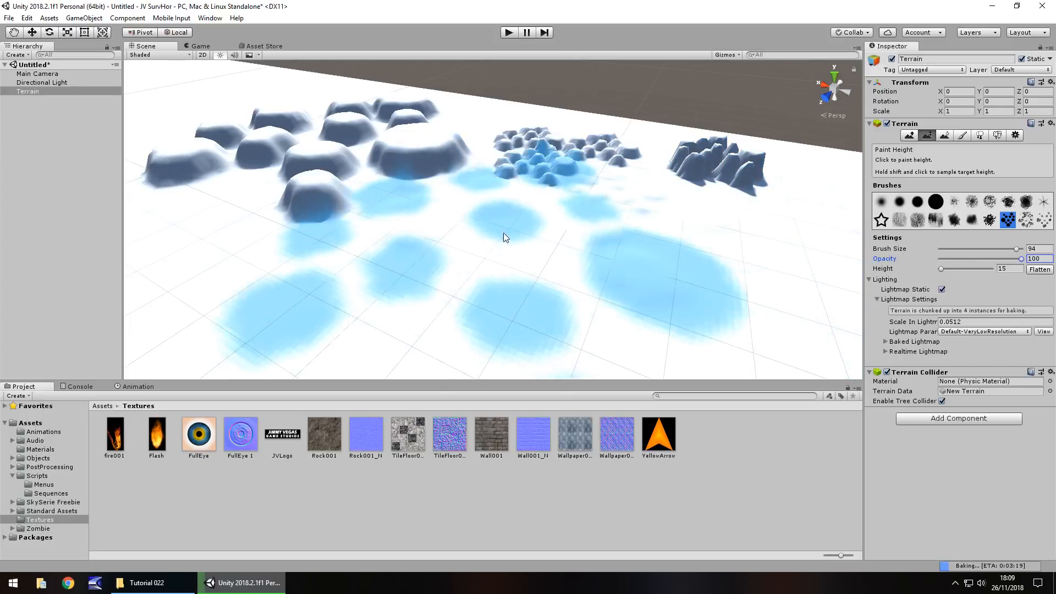
mouse_move(480, 226)
left_mouse_down()
mouse_move(566, 205)
mouse_move(396, 246)
mouse_move(520, 136)
mouse_move(632, 177)
mouse_move(559, 146)
mouse_move(353, 134)
mouse_move(446, 103)
mouse_move(618, 125)
left_mouse_up()
scroll(484, 88, "up", 8)
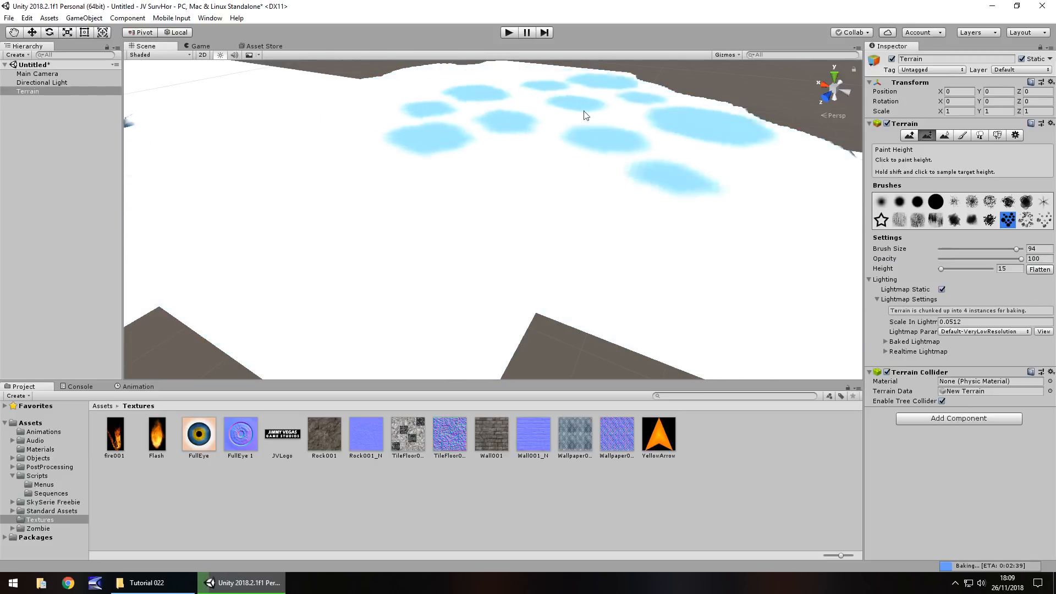
scroll(470, 187, "down", 8)
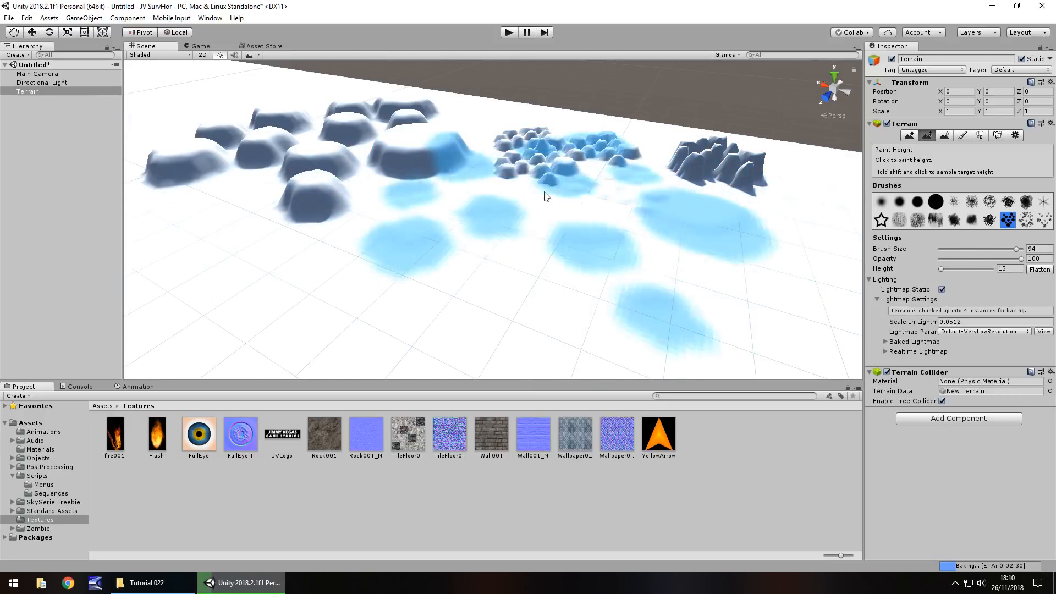
Lower all the broad mounds and most of the small hills to flat ground with the soft round brush.
right_click_drag(486, 201, 391, 168)
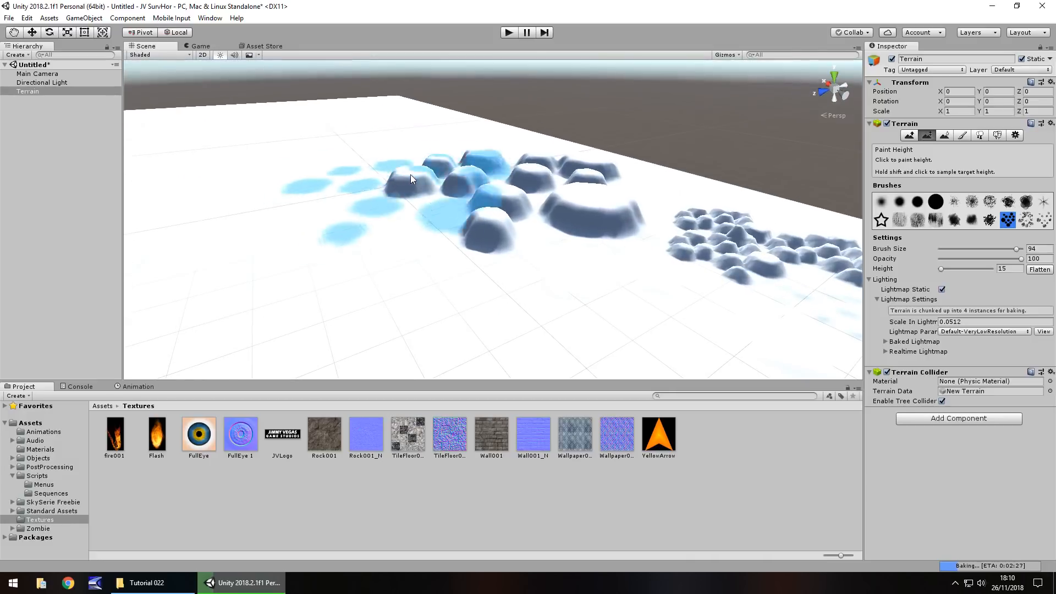
left_click(910, 137)
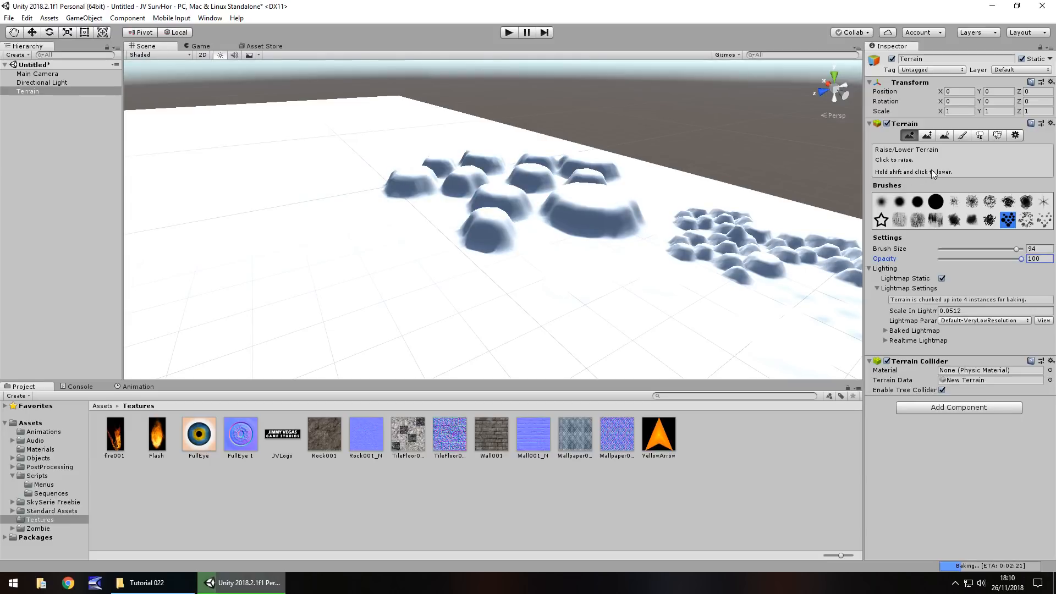
left_click(882, 202)
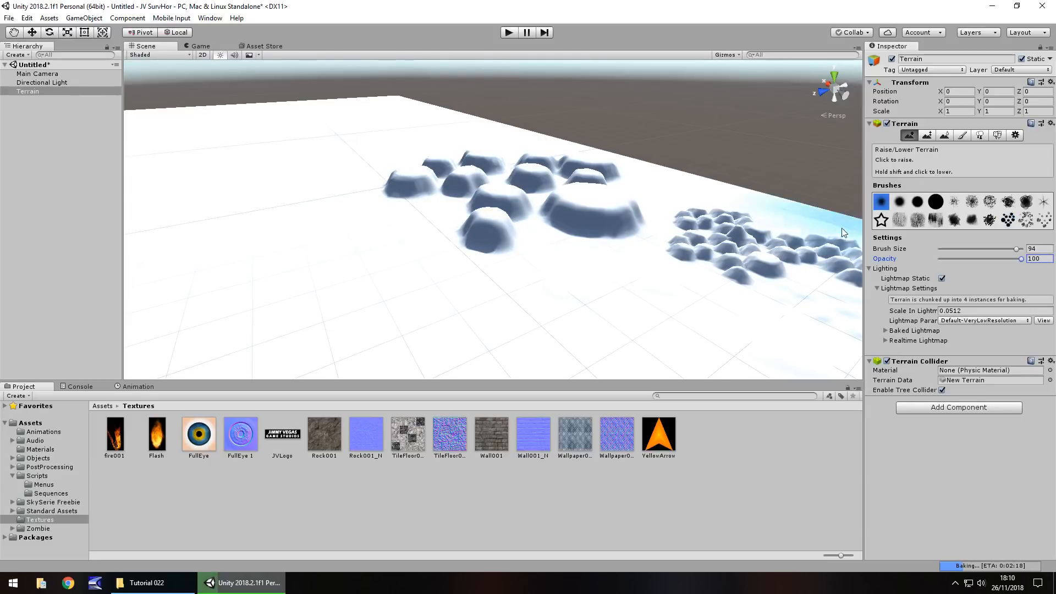
mouse_move(837, 228)
left_mouse_down("shift")
mouse_move(605, 255)
mouse_move(542, 232)
mouse_move(457, 223)
mouse_move(499, 176)
mouse_move(572, 193)
mouse_move(440, 238)
mouse_move(328, 247)
mouse_move(470, 258)
left_mouse_up("shift")
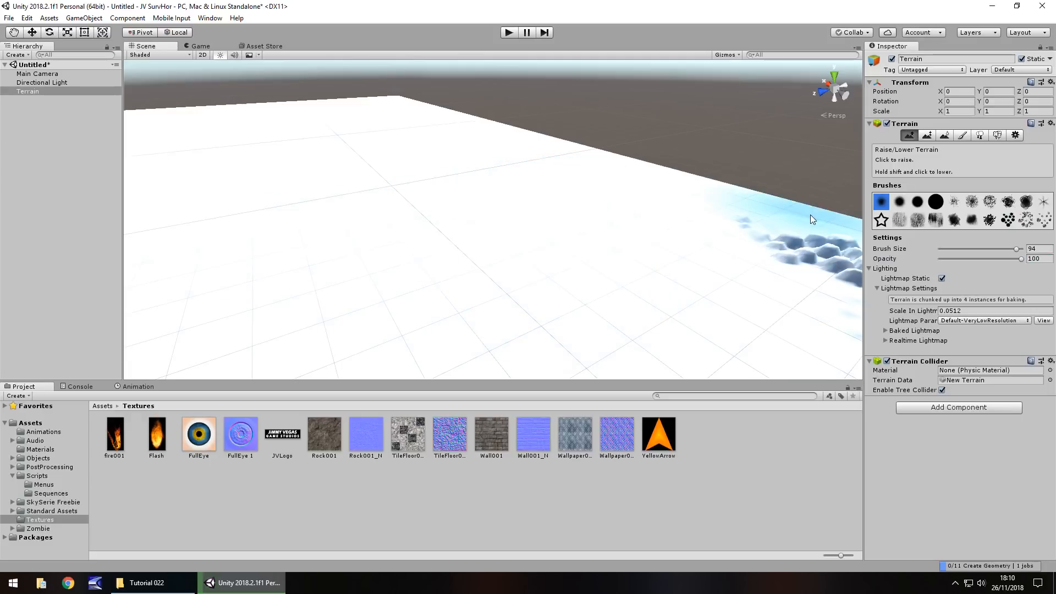
Push the Paint Height value to its maximum and check the terrain height in the terrain's resolution settings.
left_click(927, 137)
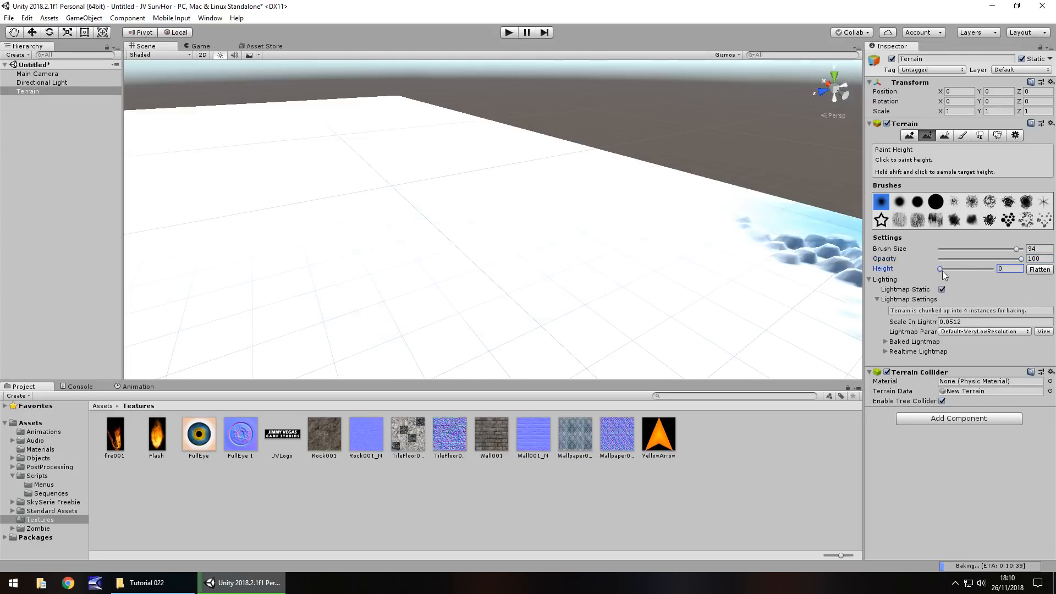
left_click_drag(941, 269, 996, 269)
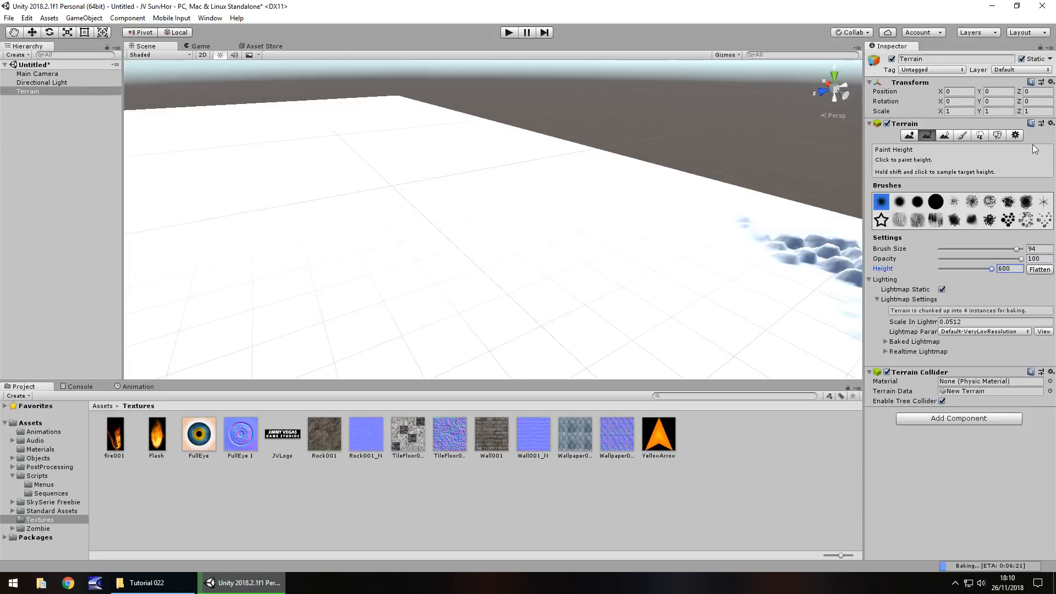
left_click(1016, 135)
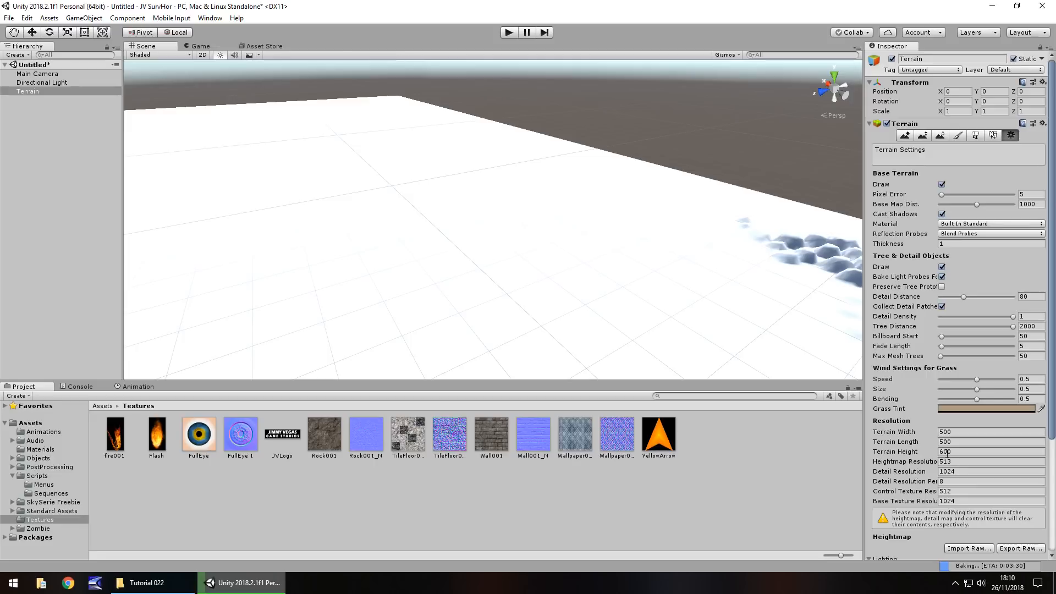
left_click(906, 135)
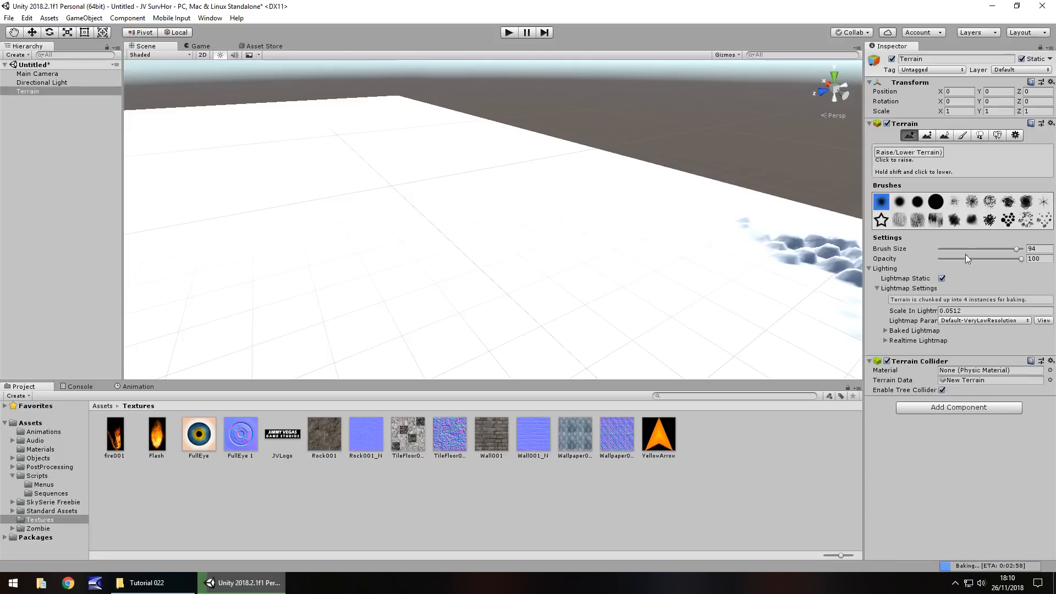
Flatten the whole terrain to a height of 15 with the Paint Height tool.
left_click(927, 135)
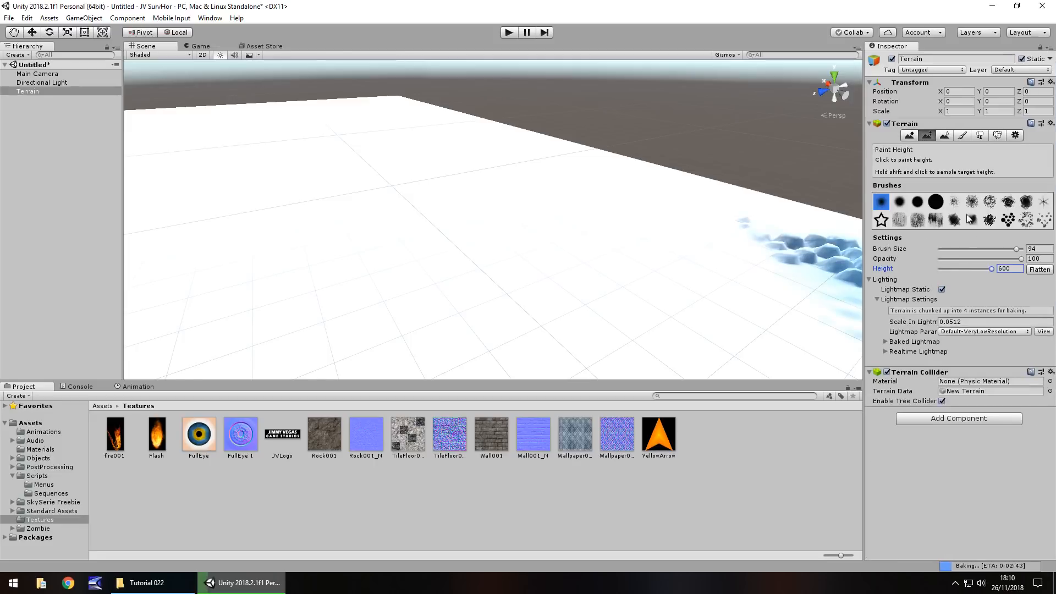
double_click(1009, 268)
type("15")
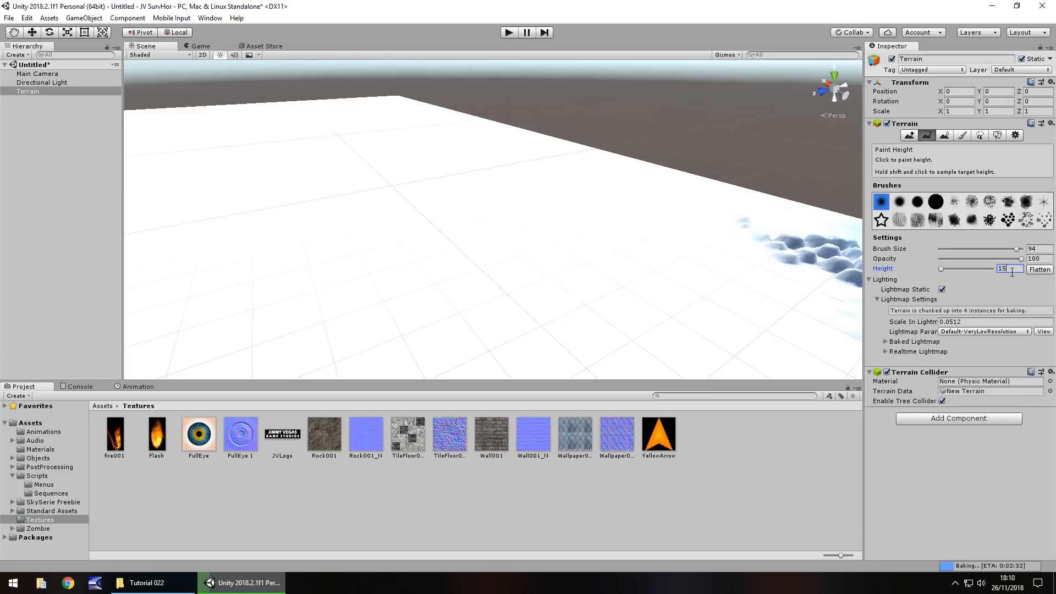
left_click(1039, 269)
mouse_move(568, 172)
left_mouse_down("alt")
mouse_move(634, 168)
mouse_move(630, 198)
mouse_move(618, 200)
mouse_move(608, 176)
mouse_move(635, 168)
mouse_move(530, 234)
left_mouse_up("alt")
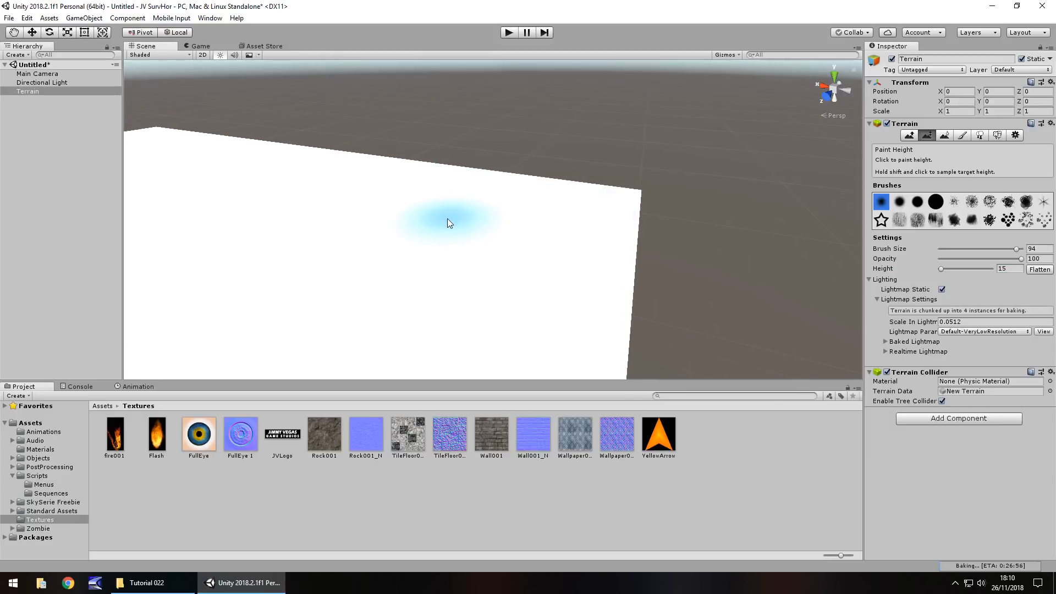
Try lowering a round basin into the raised terrain with the soft round brush, and undo it.
left_click(910, 135)
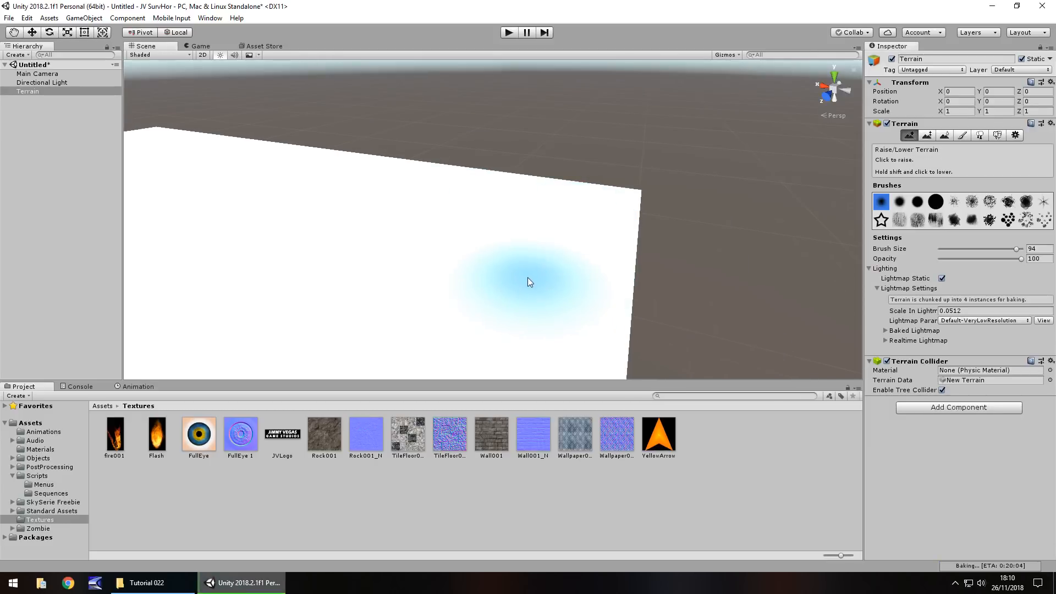
mouse_move(425, 228)
left_mouse_down()
mouse_move(407, 245)
mouse_move(422, 281)
left_mouse_up()
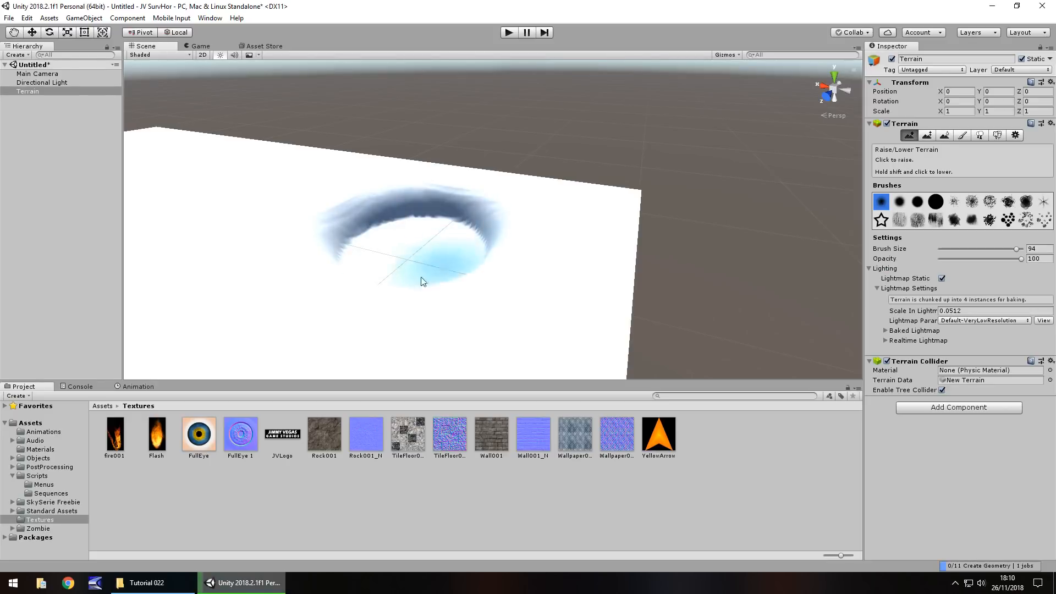
key("ctrl+z")
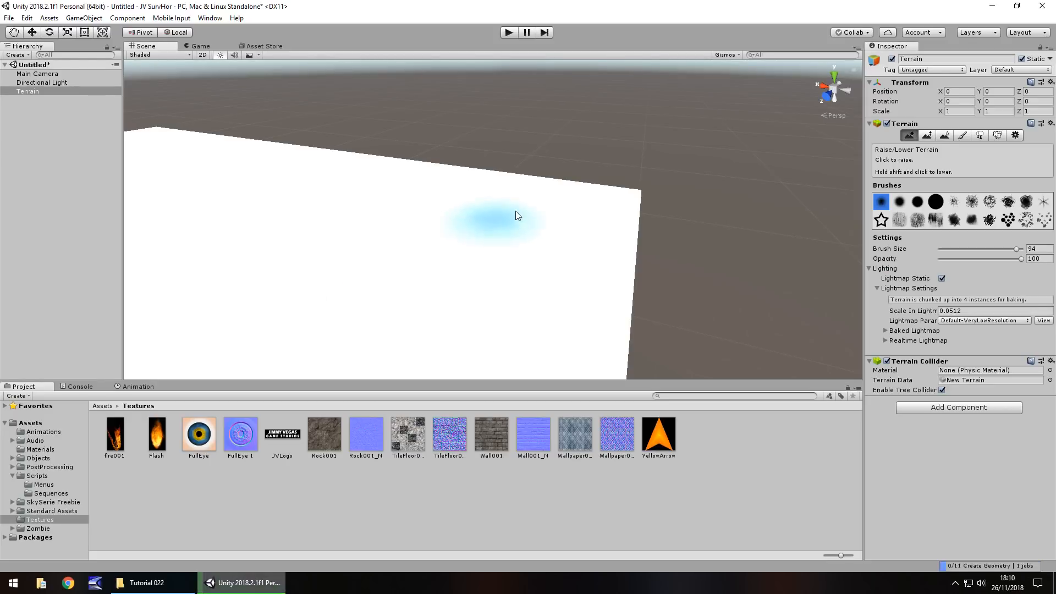
left_click(926, 135)
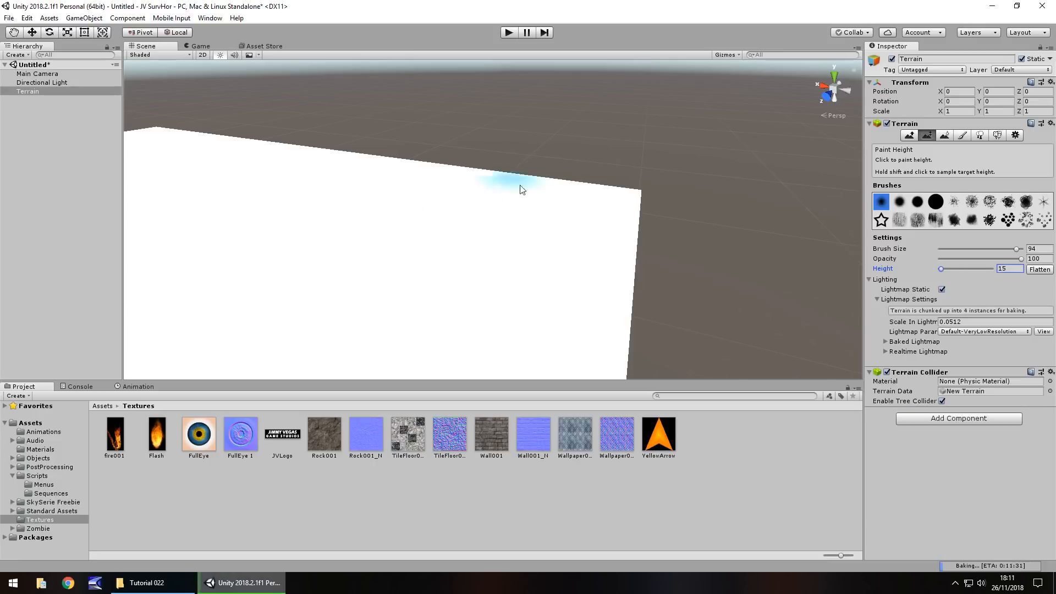
Raise patches of low bumps with the scattered-spots brush at opacity 20, after undoing a trial stroke at opacity 100.
left_click(909, 135)
left_click(1008, 220)
left_click_drag(455, 193, 376, 214)
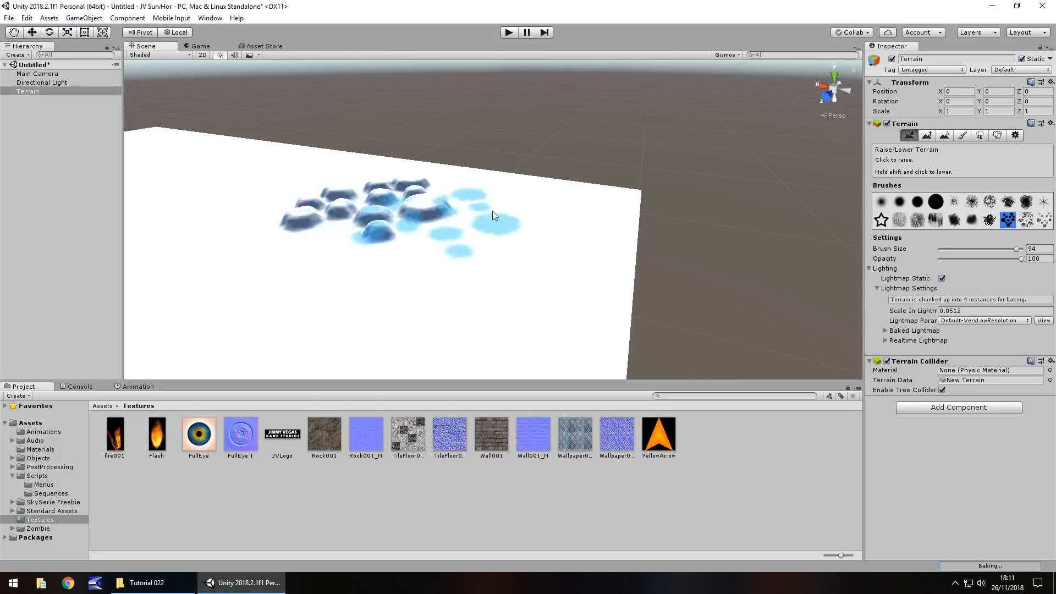
key("ctrl+z")
left_click_drag(1021, 259, 955, 262)
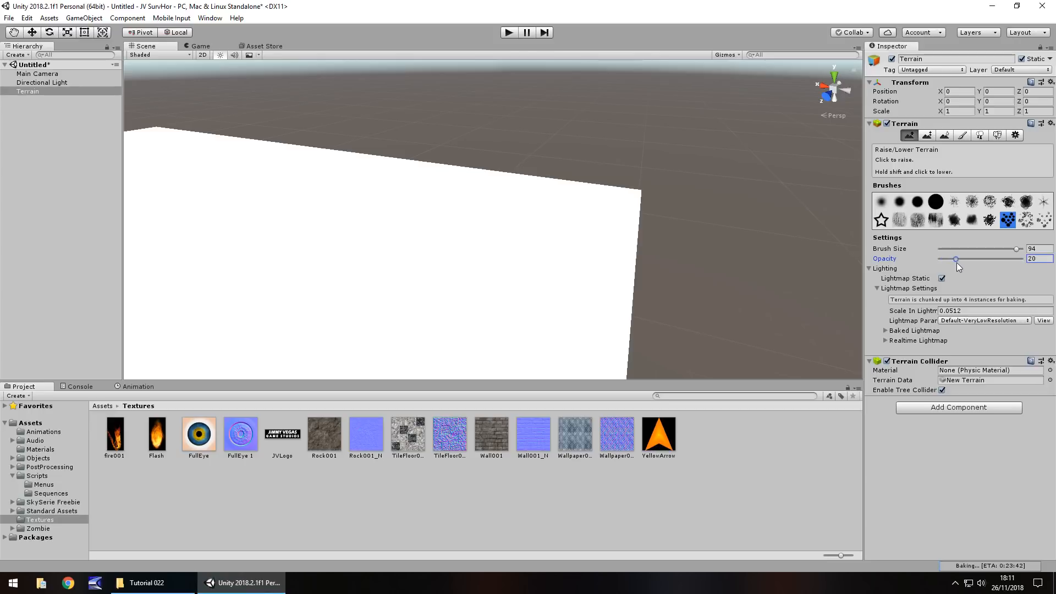
mouse_move(362, 212)
left_mouse_down()
mouse_move(270, 227)
mouse_move(301, 247)
left_mouse_up()
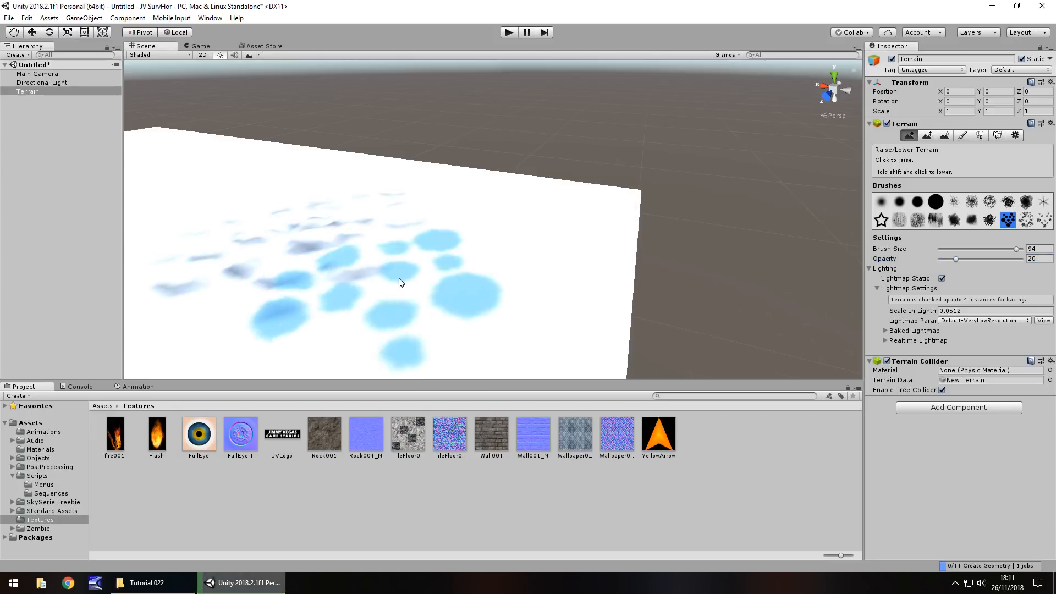
mouse_move(400, 282)
left_mouse_down()
mouse_move(495, 241)
mouse_move(390, 233)
left_mouse_up()
middle_click_drag(330, 240, 627, 232)
mouse_move(427, 201)
left_mouse_down()
mouse_move(490, 180)
mouse_move(432, 198)
left_mouse_up()
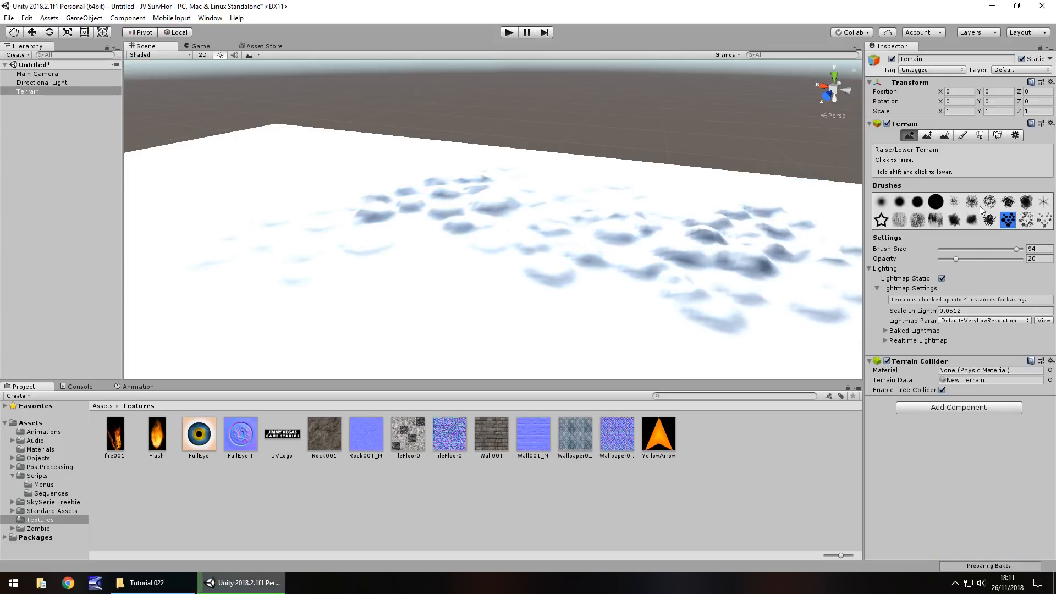
Raise a jagged mountain ridge along two edges of the terrain with the dense splatter brush at opacity 52.
right_click_drag(640, 204, 704, 200)
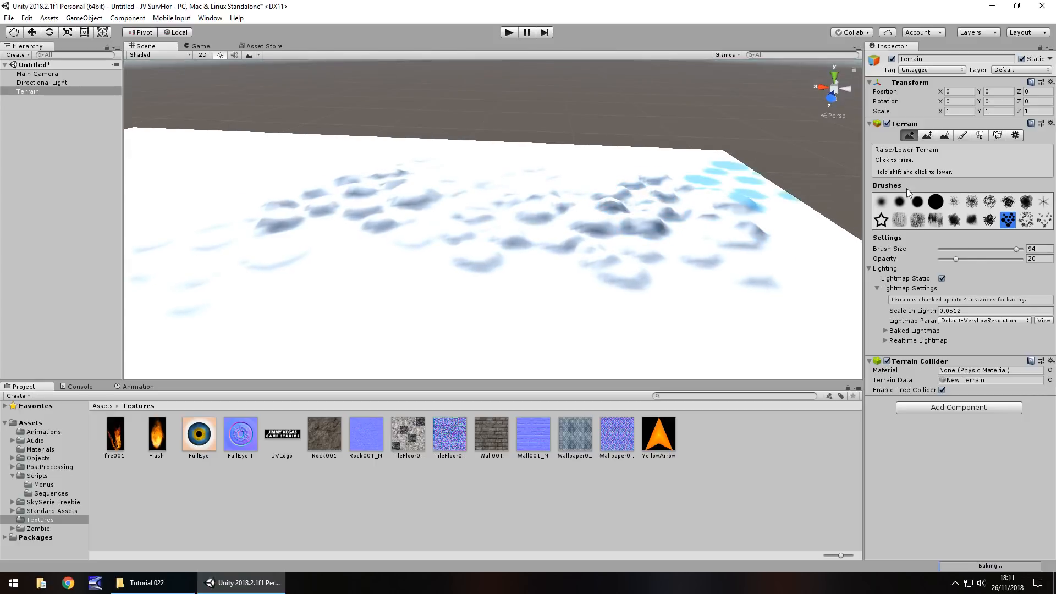
left_click(990, 220)
scroll(605, 237, "down", 5)
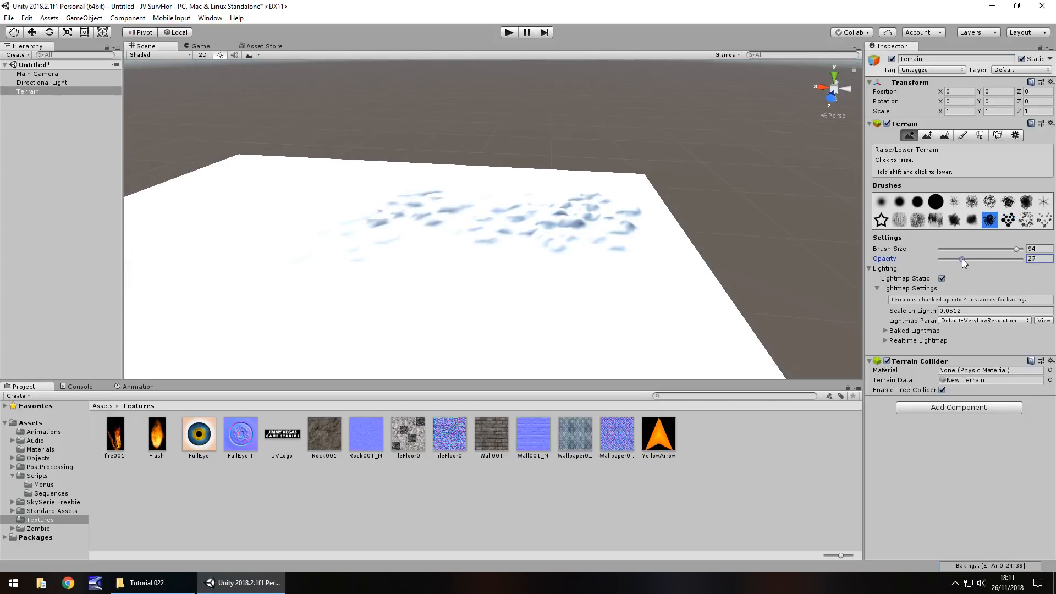
left_click_drag(962, 259, 982, 259)
mouse_move(620, 177)
left_mouse_down()
mouse_move(526, 166)
mouse_move(631, 175)
mouse_move(355, 167)
left_mouse_up()
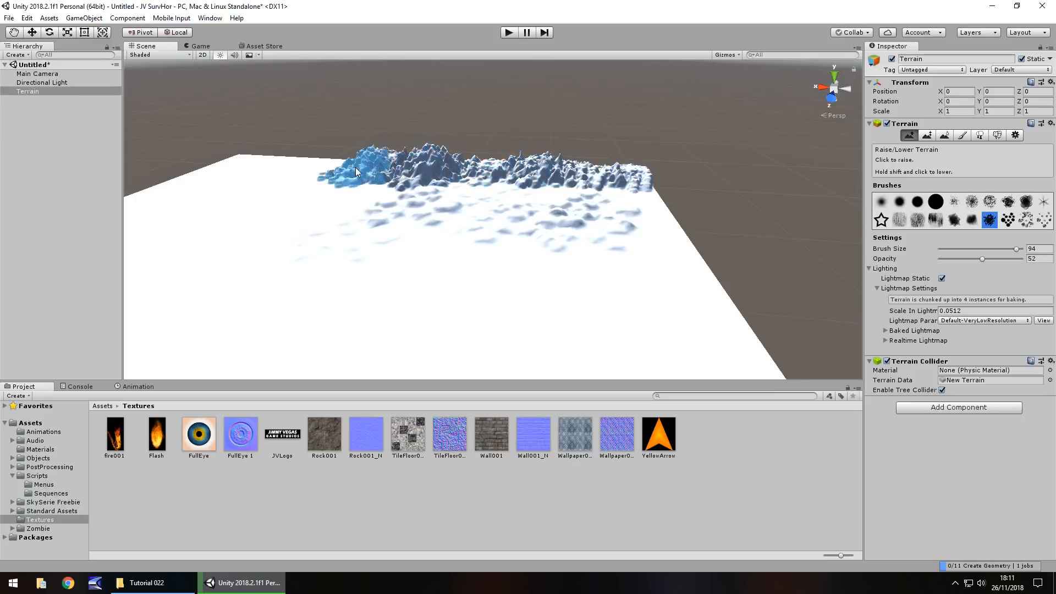
mouse_move(625, 198)
left_mouse_down()
mouse_move(638, 200)
mouse_move(681, 268)
mouse_move(674, 246)
mouse_move(506, 167)
mouse_move(436, 165)
mouse_move(622, 177)
mouse_move(669, 230)
mouse_move(584, 234)
left_mouse_up()
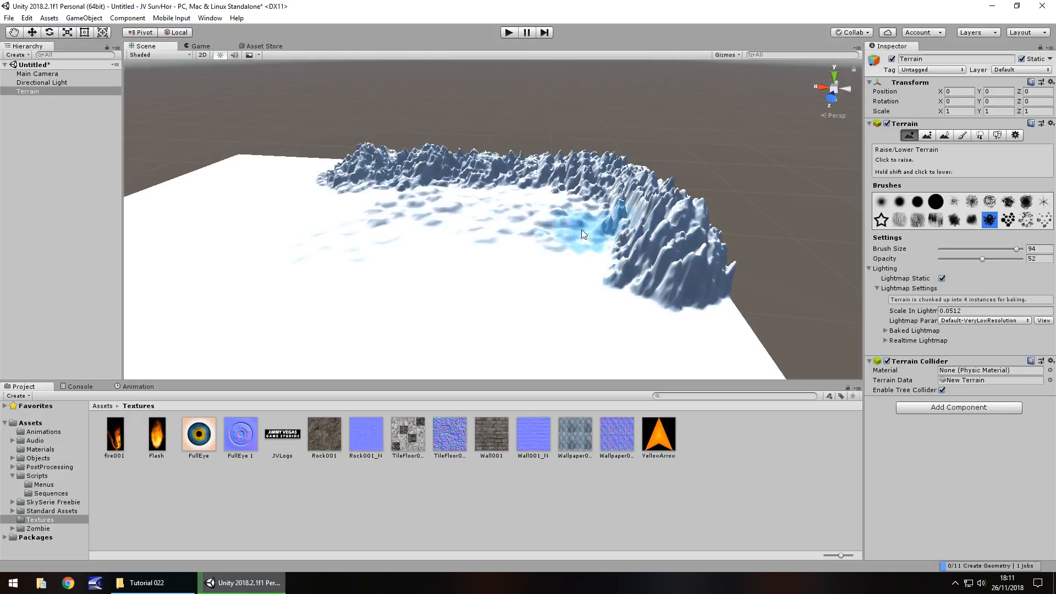
Smooth the steep peaks at the tall end of the ridge using Smooth Height with the soft round brush at size 51.
left_click(944, 136)
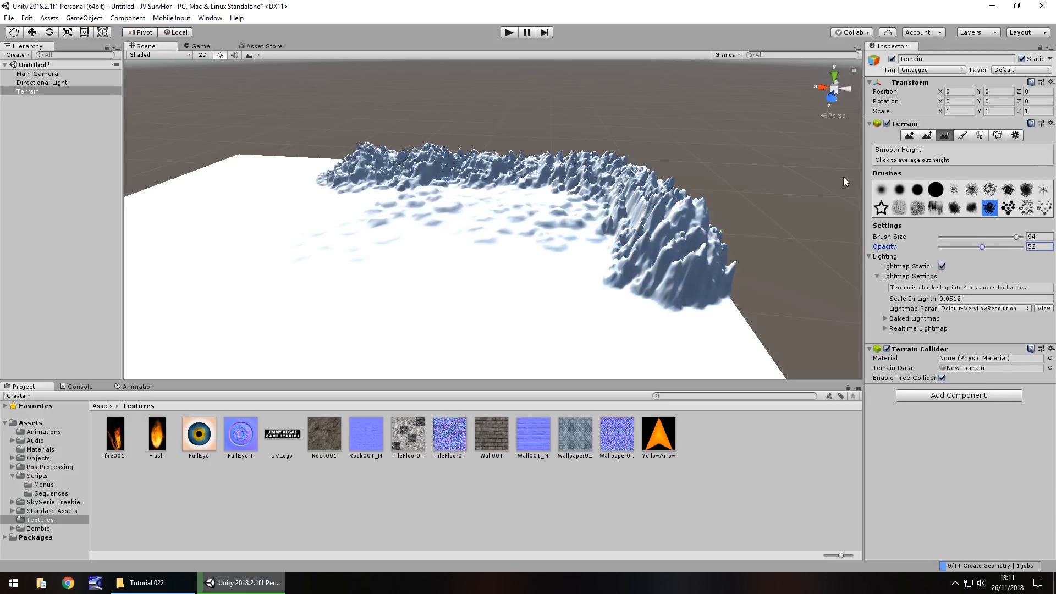
left_click(880, 190)
scroll(593, 272, "up", 5)
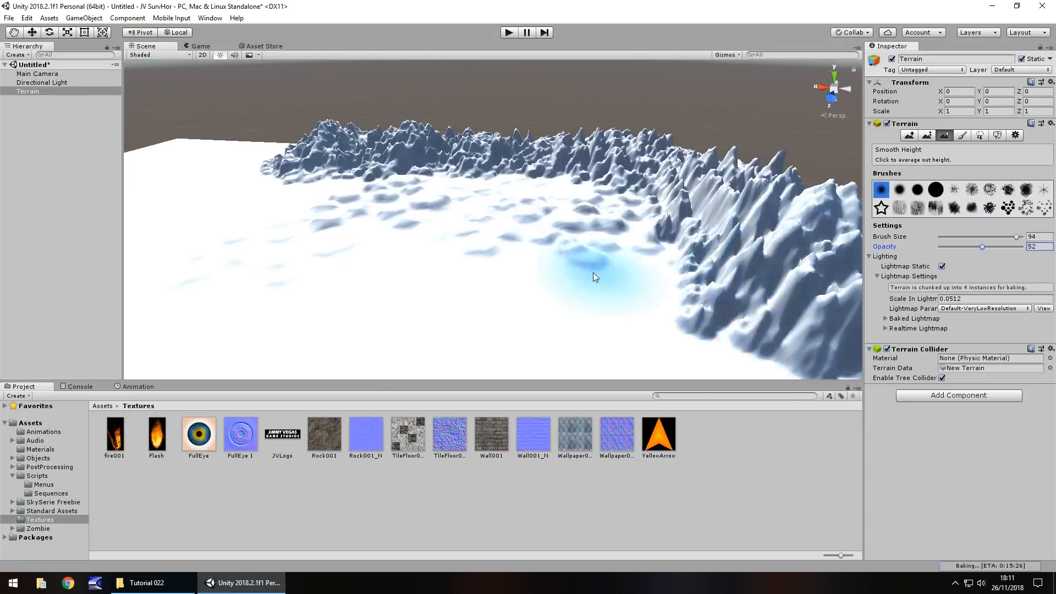
left_click_drag(588, 278, 683, 261, "alt")
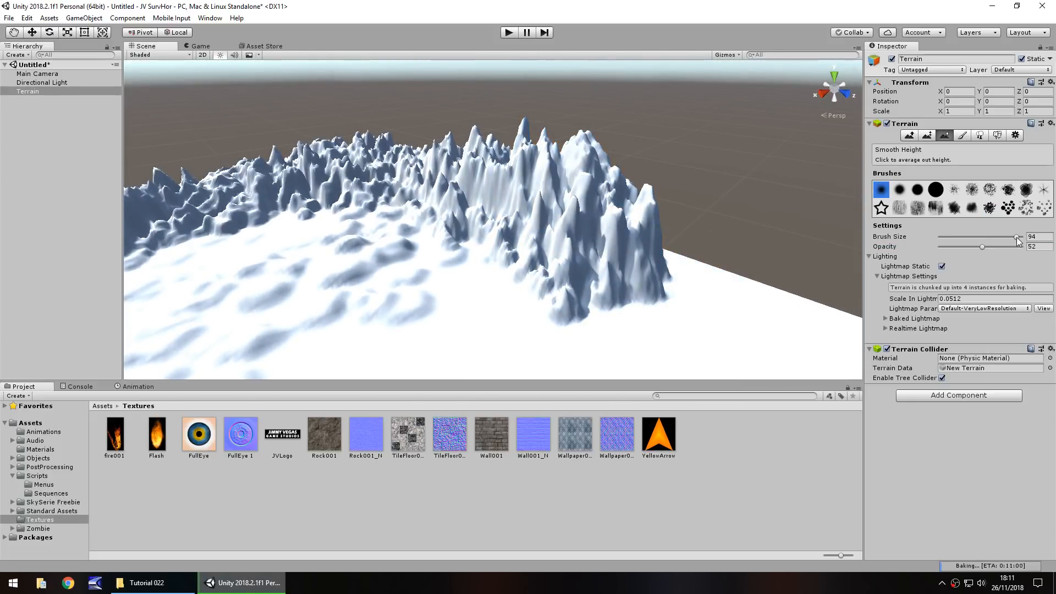
left_click_drag(1017, 237, 1013, 238)
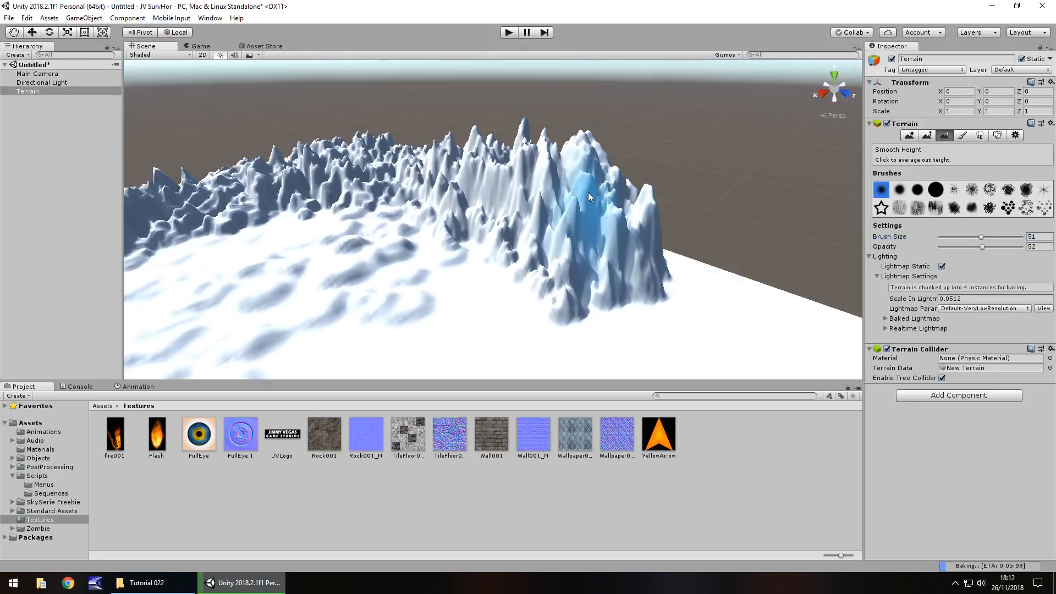
mouse_move(570, 170)
left_mouse_down()
mouse_move(605, 192)
mouse_move(632, 231)
mouse_move(556, 165)
mouse_move(506, 158)
left_mouse_up()
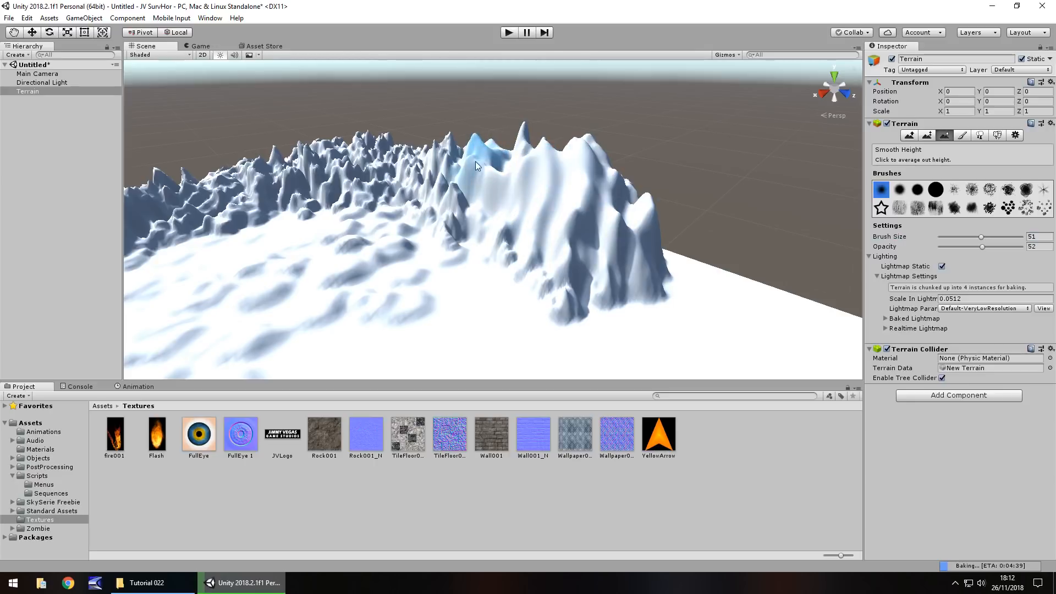
Continue smoothing the ridge around the terrain's corner and down its inner slopes at opacity 52.
scroll(465, 155, "down", 3)
middle_click_drag(468, 159, 486, 319)
right_click_drag(507, 194, 482, 302)
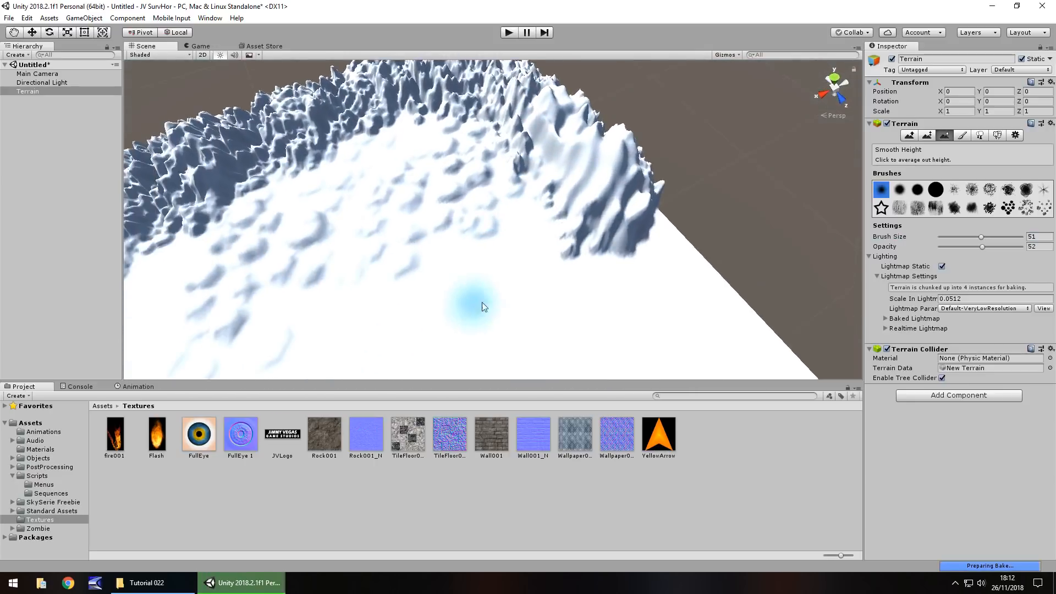
middle_click_drag(475, 218, 472, 312)
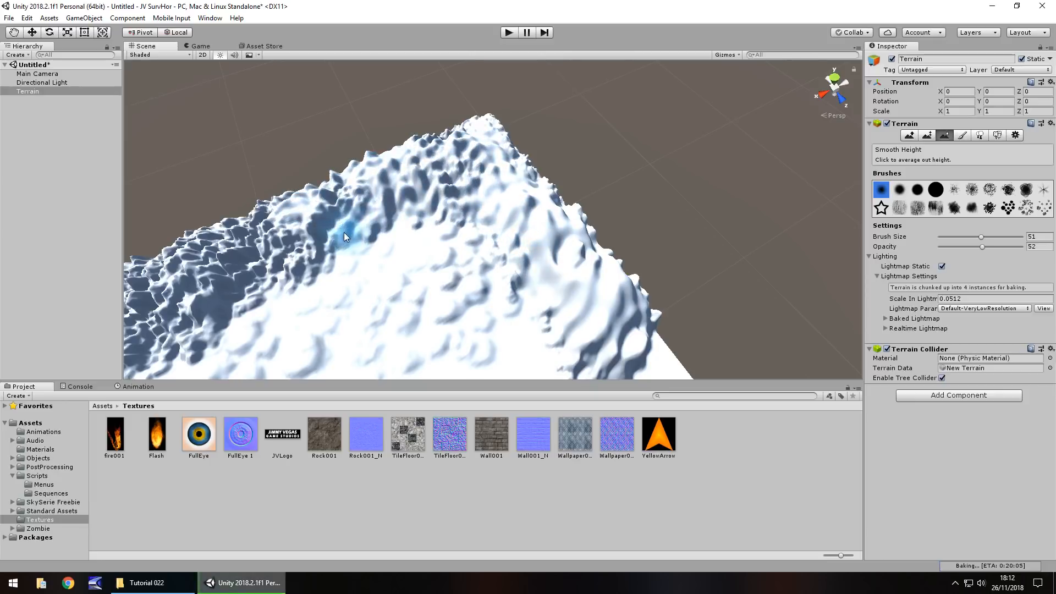
left_click(243, 245)
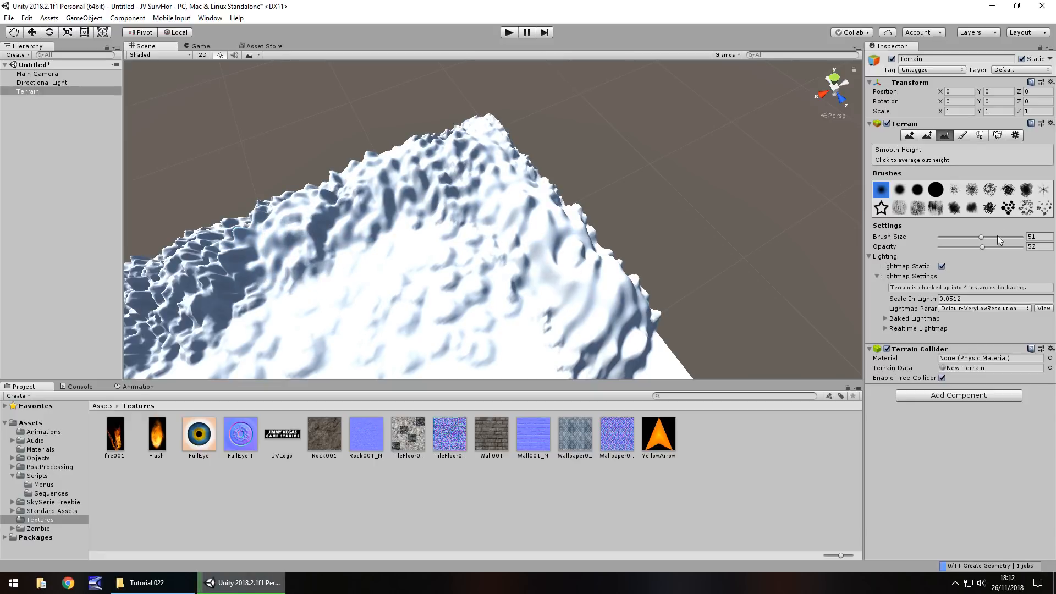
Set the smoothing opacity to 60 and soften the far stretch of the ridge and its lower slopes.
left_click_drag(982, 247, 989, 247)
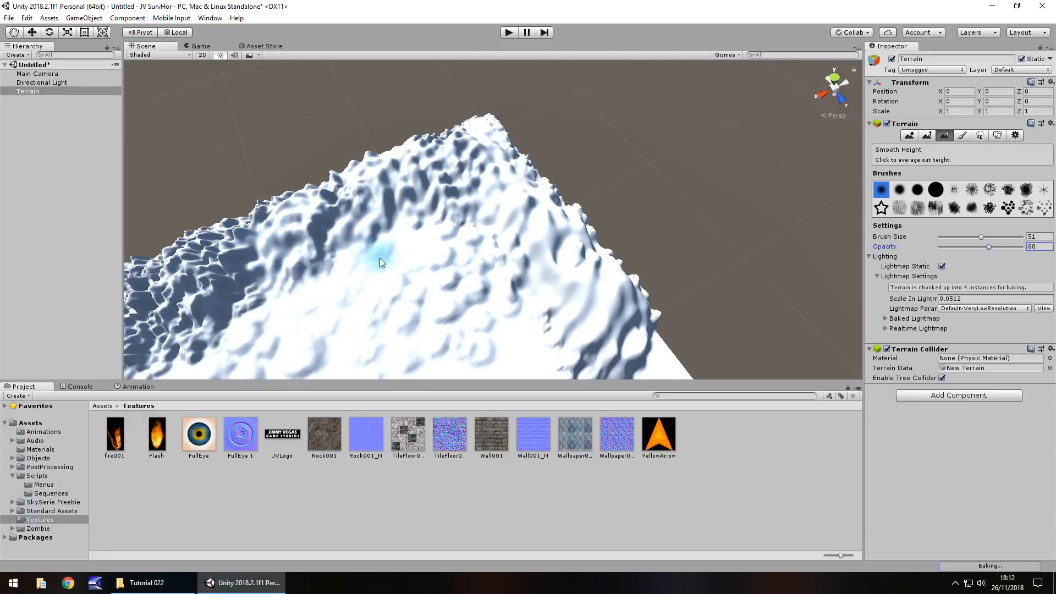
middle_click_drag(379, 258, 660, 186)
mouse_move(506, 189)
left_mouse_down()
mouse_move(406, 252)
mouse_move(397, 219)
mouse_move(362, 335)
mouse_move(479, 231)
mouse_move(484, 261)
mouse_move(443, 325)
mouse_move(520, 270)
left_mouse_up()
mouse_move(418, 319)
left_mouse_down()
mouse_move(447, 212)
mouse_move(482, 179)
left_mouse_up()
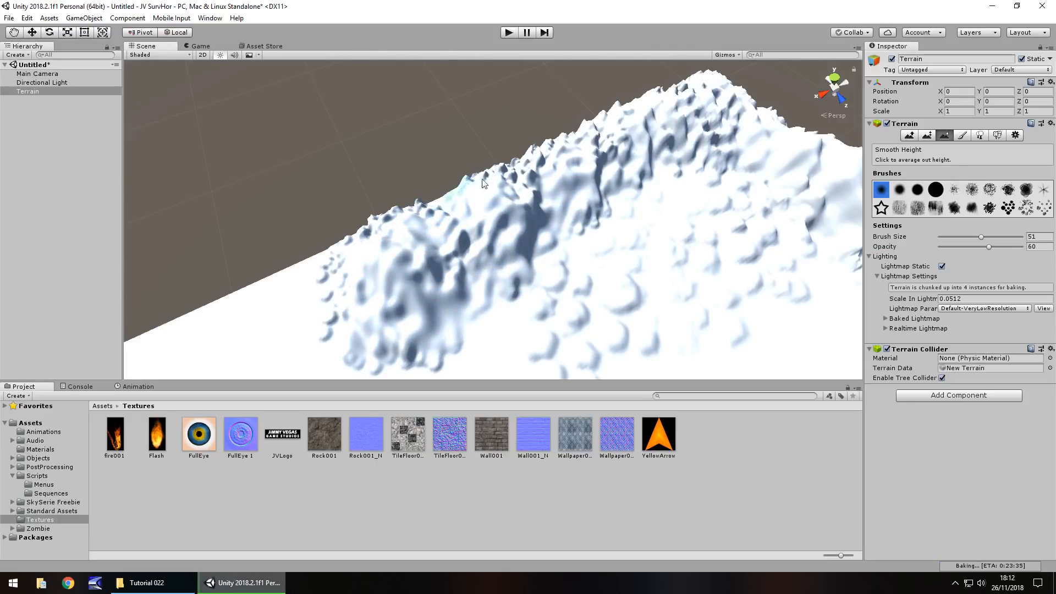
mouse_move(613, 130)
left_mouse_down()
mouse_move(727, 104)
mouse_move(798, 136)
mouse_move(700, 107)
mouse_move(372, 242)
mouse_move(391, 227)
mouse_move(789, 282)
mouse_move(692, 293)
left_mouse_up()
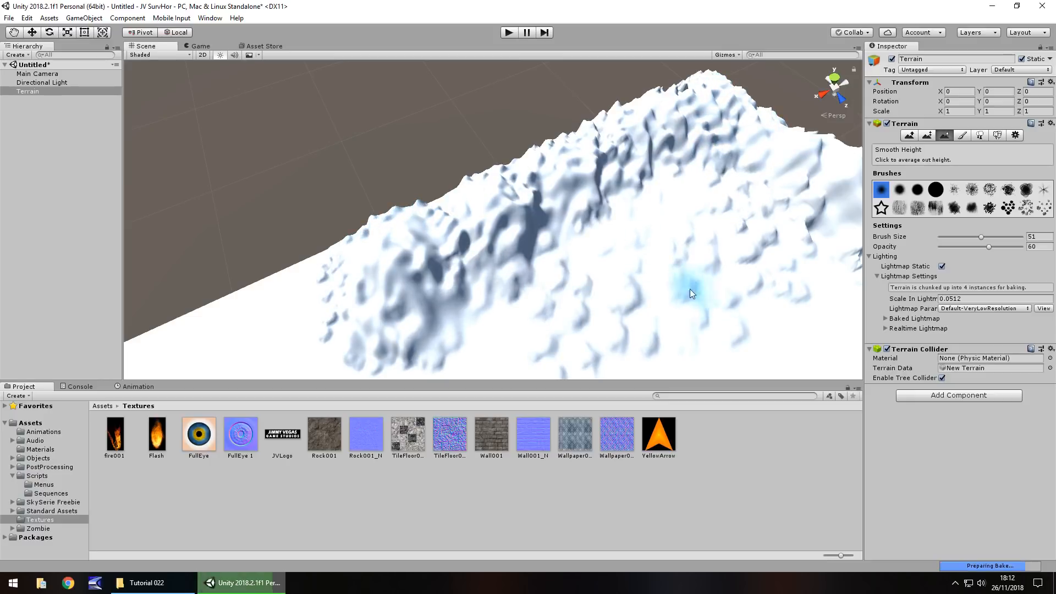
scroll(704, 303, "up", 10)
scroll(478, 106, "down", 7)
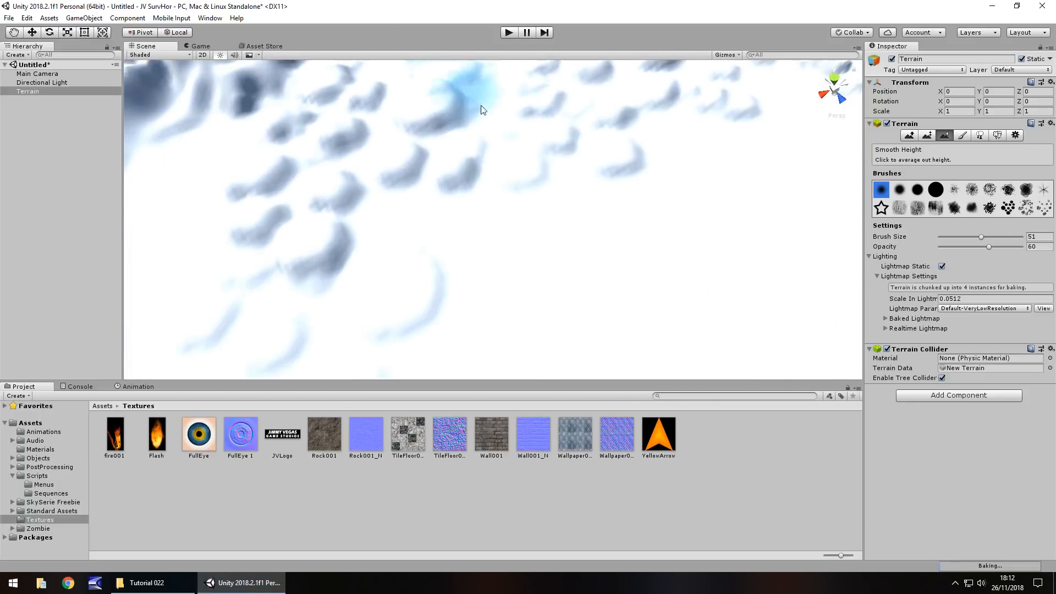
Flatten the bumps on the plain in front of the ridge using Smooth Height with brush size 100 and opacity 82.
right_click_drag(550, 242, 594, 198)
mouse_move(594, 199)
middle_mouse_down()
mouse_move(534, 104)
mouse_move(543, 70)
mouse_move(542, 163)
mouse_move(483, 197)
mouse_move(468, 192)
mouse_move(549, 255)
mouse_move(520, 201)
middle_mouse_up()
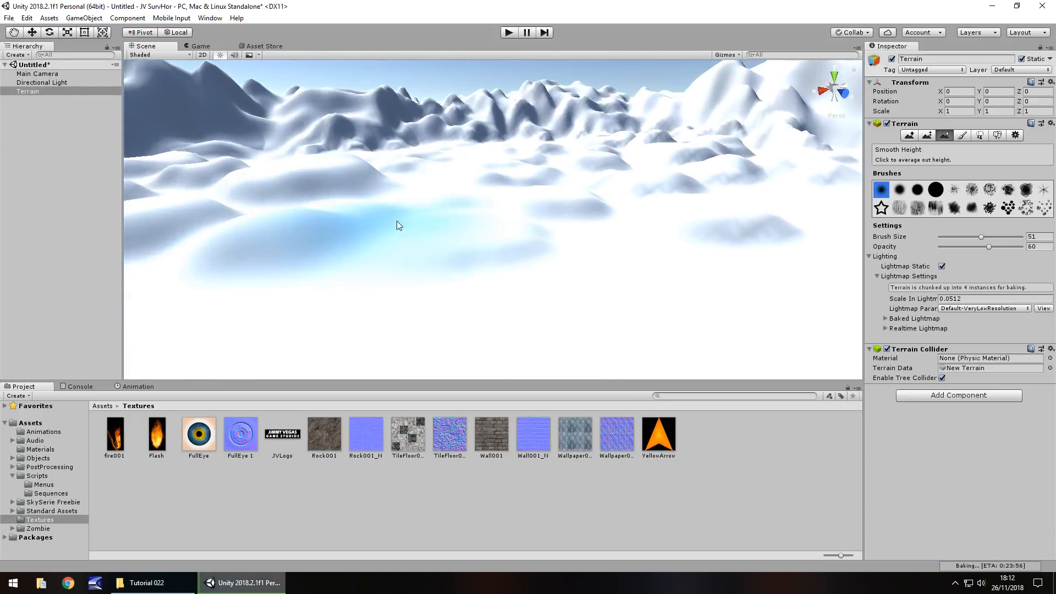
mouse_move(981, 236)
left_mouse_down()
mouse_move(1023, 238)
mouse_move(1006, 247)
left_mouse_up()
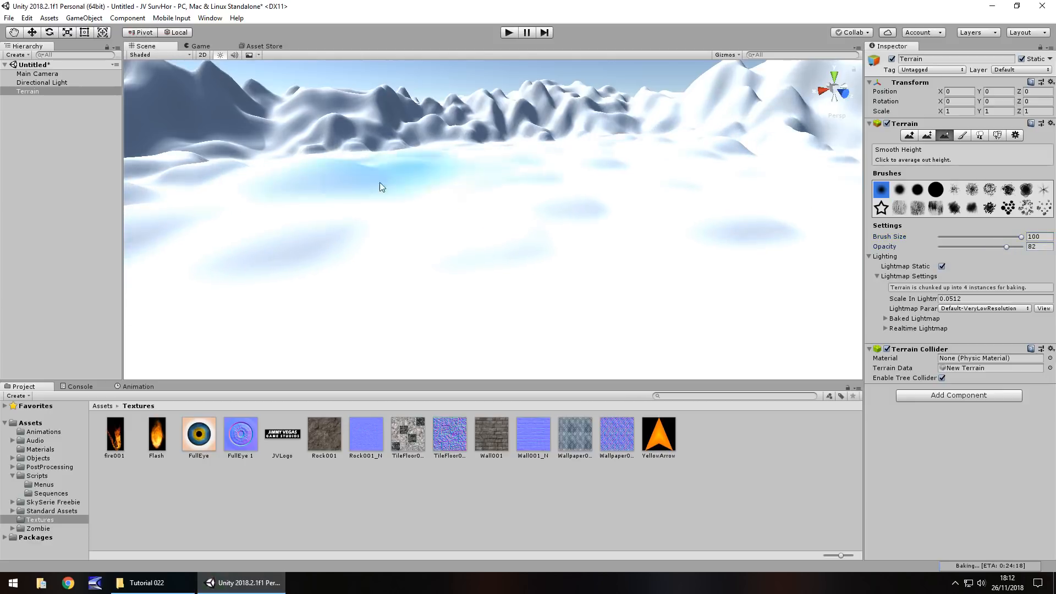
mouse_move(438, 155)
left_mouse_down()
mouse_move(639, 180)
mouse_move(790, 164)
mouse_move(331, 218)
left_mouse_up()
scroll(487, 226, "down", 3)
mouse_move(487, 226)
middle_mouse_down()
mouse_move(471, 212)
mouse_move(437, 273)
middle_mouse_up()
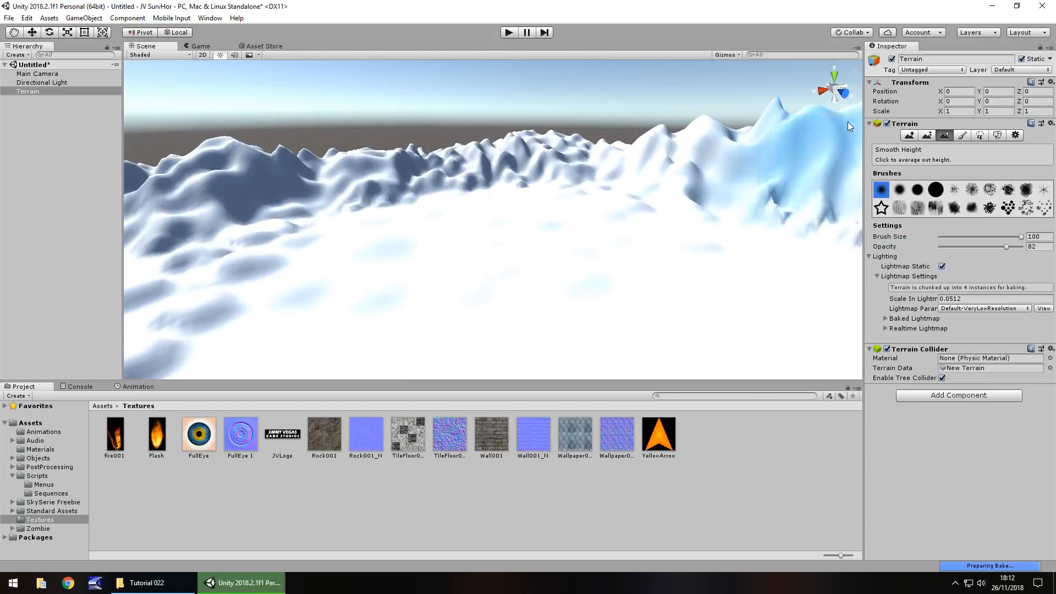
Activate Paint Texture for the terrain and import the Grass001 image from the Tutorial 022 folder into the project's Textures folder.
left_click(963, 136)
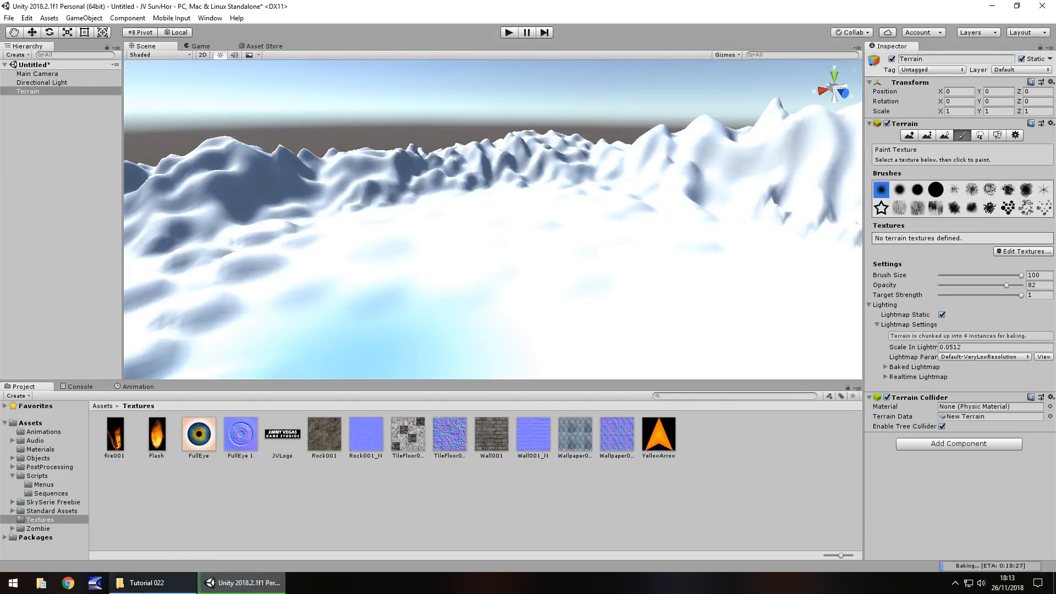
left_click(147, 582)
mouse_move(186, 113)
left_mouse_down()
mouse_move(245, 176)
mouse_move(254, 554)
mouse_move(245, 582)
mouse_move(421, 519)
mouse_move(722, 442)
left_mouse_up()
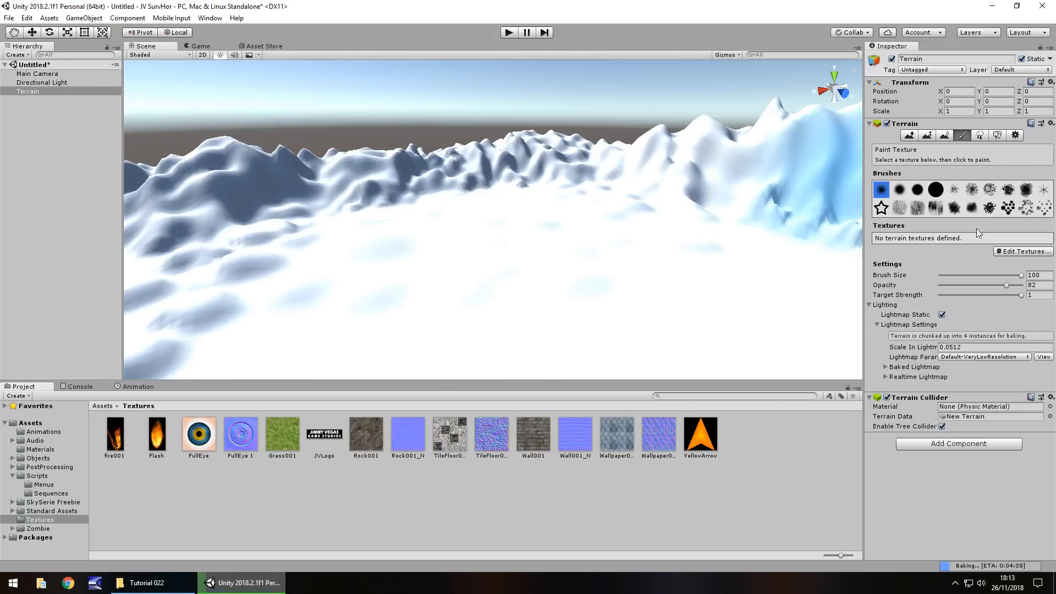
Add Grass001 as the terrain's first texture, using it as the albedo map at tiling size 15 by 15.
left_click(1028, 251)
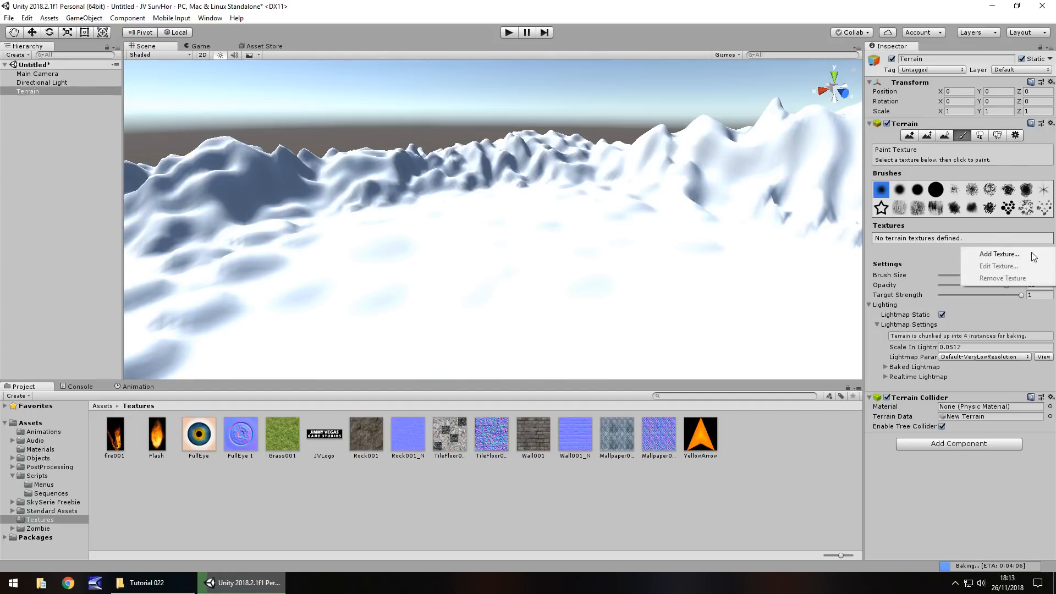
left_click(974, 256)
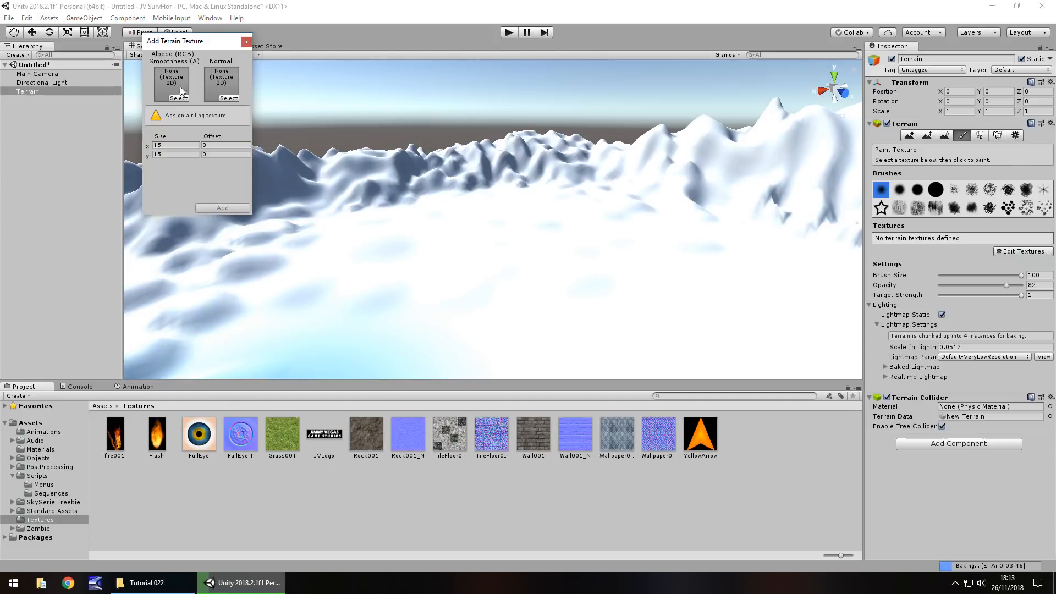
left_click_drag(282, 435, 178, 85)
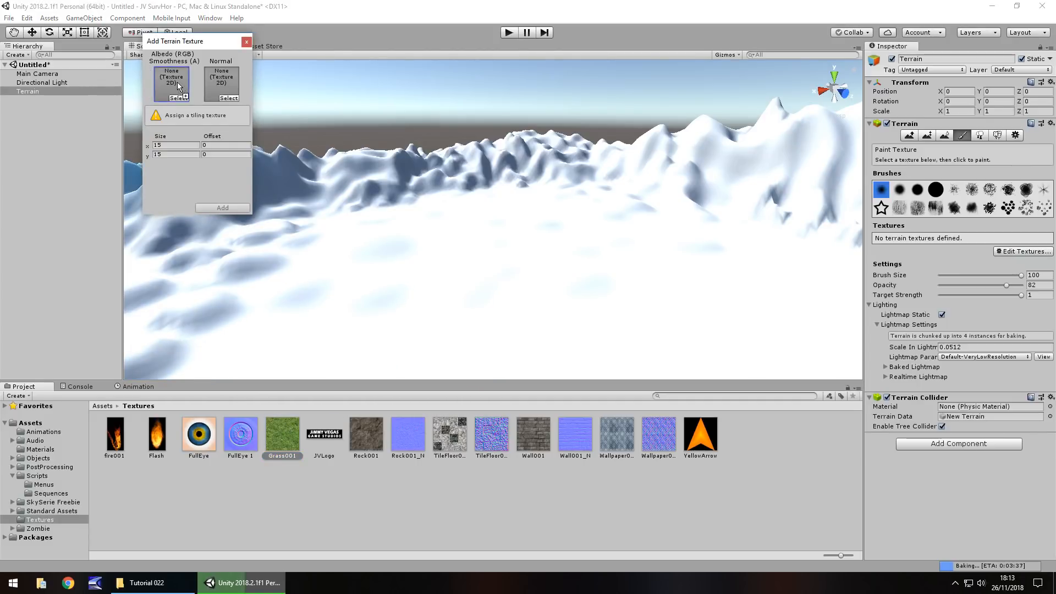
left_click(229, 209)
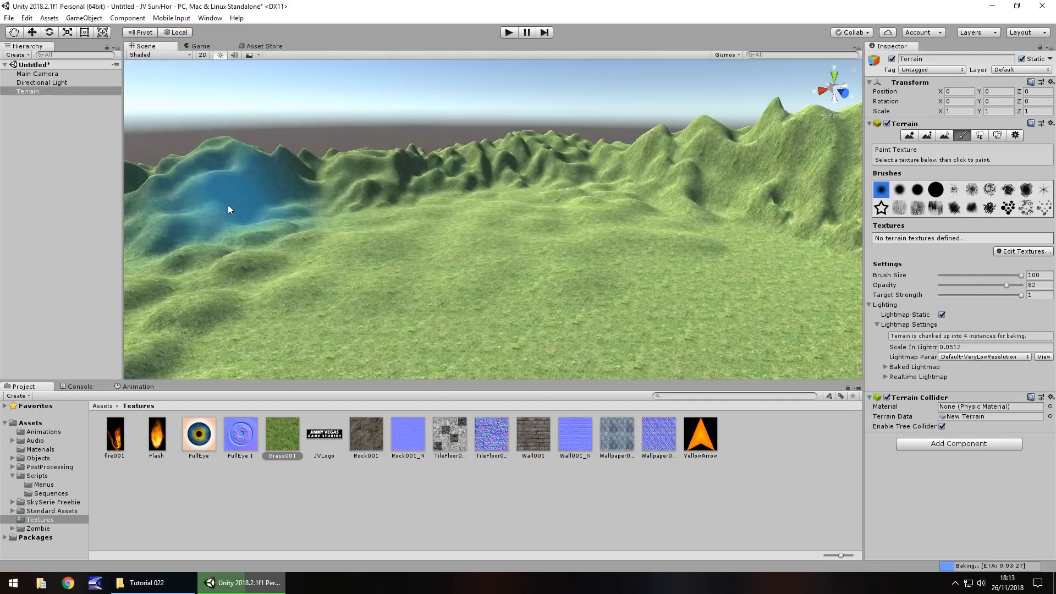
middle_click_drag(347, 234, 406, 283)
mouse_move(352, 253)
right_mouse_down()
mouse_move(509, 290)
mouse_move(319, 247)
right_mouse_up()
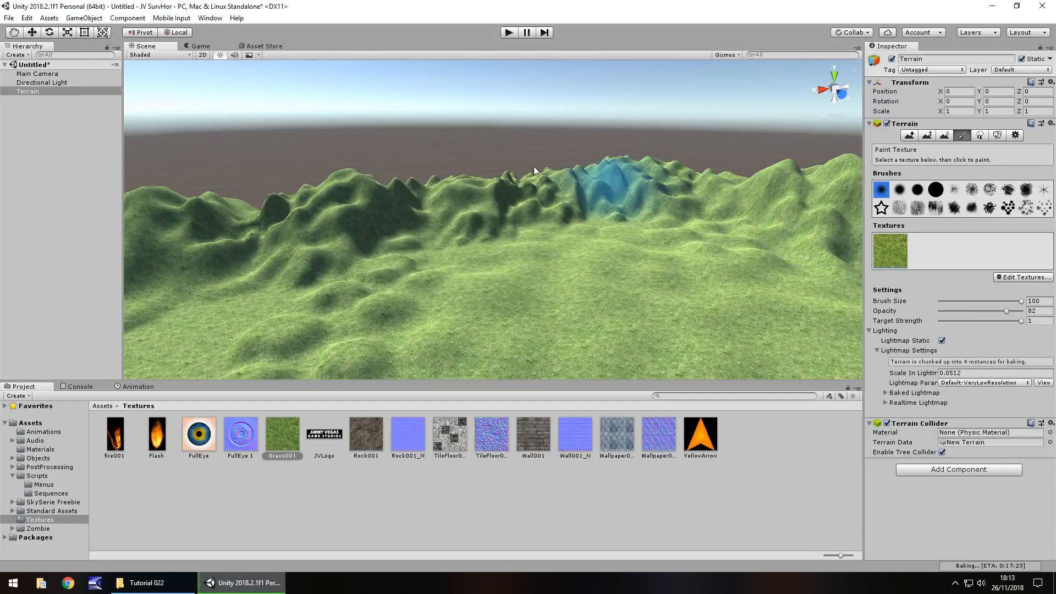
mouse_move(511, 256)
middle_mouse_down()
mouse_move(535, 269)
mouse_move(478, 225)
middle_mouse_up()
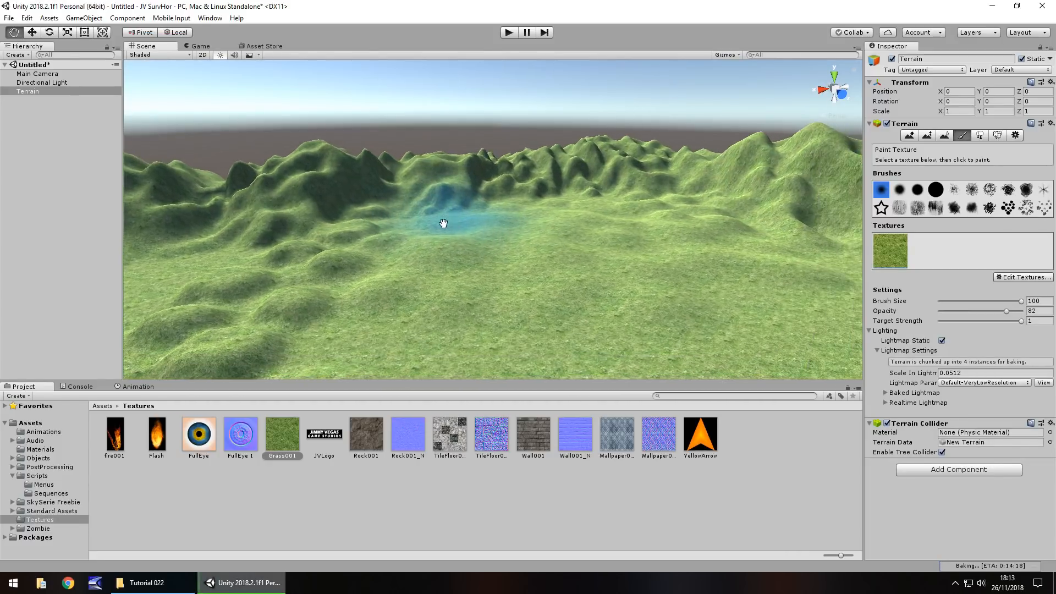
mouse_move(407, 223)
right_mouse_down()
mouse_move(460, 235)
mouse_move(436, 223)
mouse_move(533, 153)
right_mouse_up()
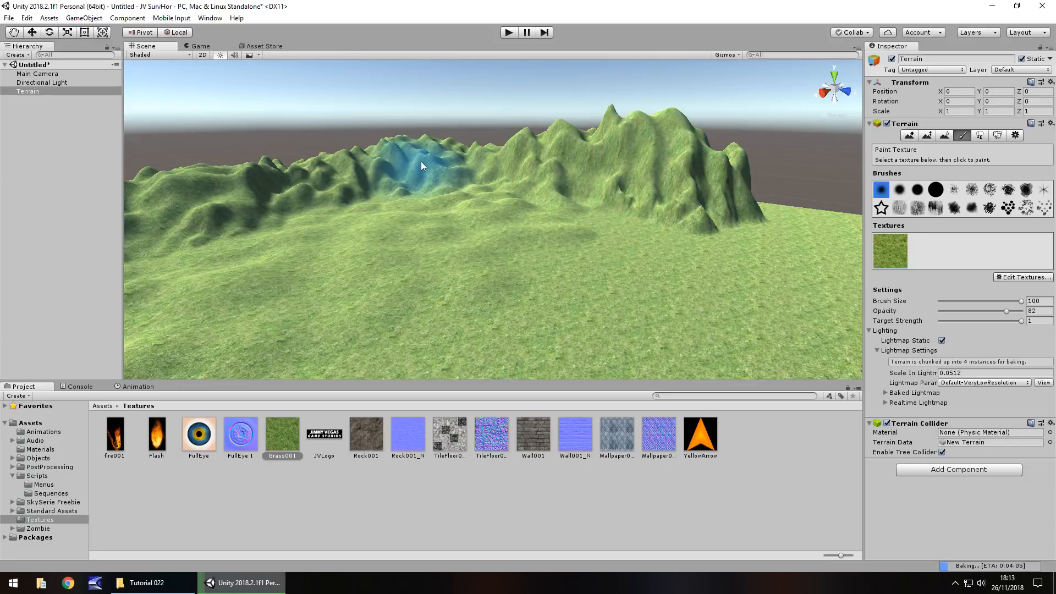
left_click(1022, 279)
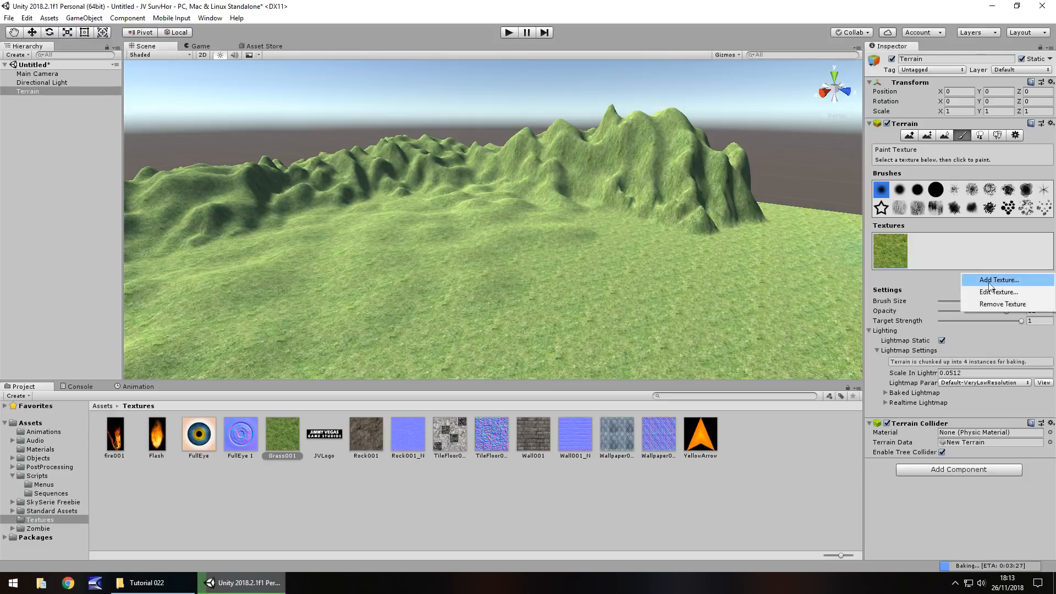
left_click(999, 280)
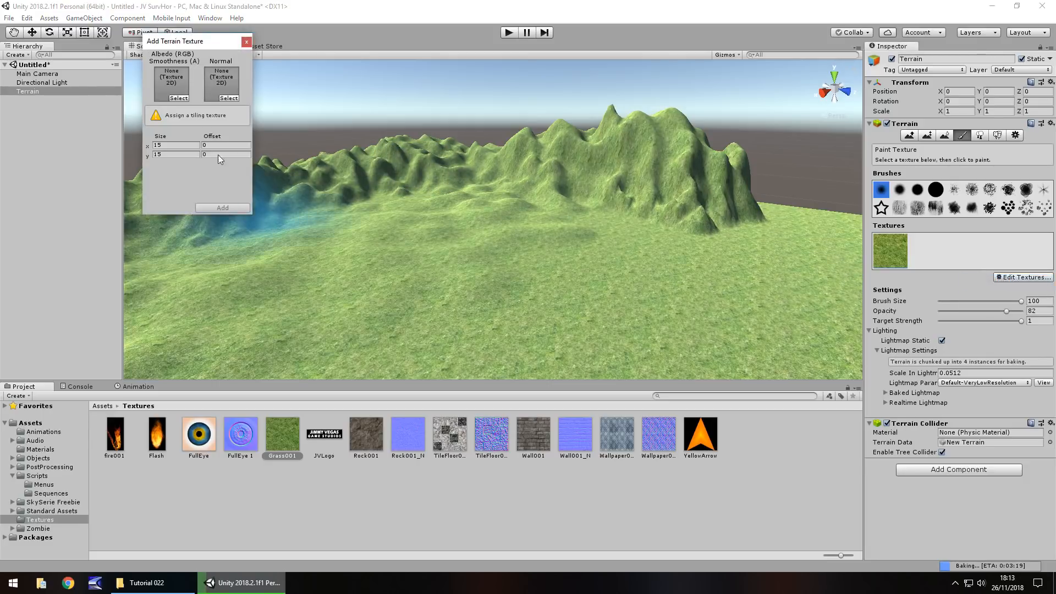
left_click(245, 37)
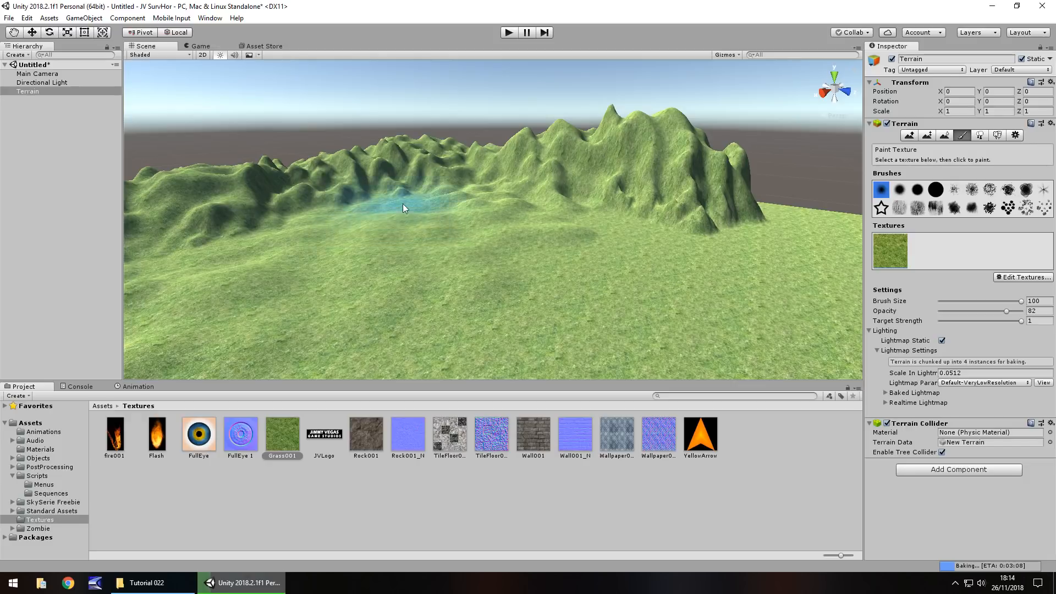
Activate Paint Trees for the terrain, and create and open a folder named Terrain Assets in the project's Assets root.
left_click(980, 136)
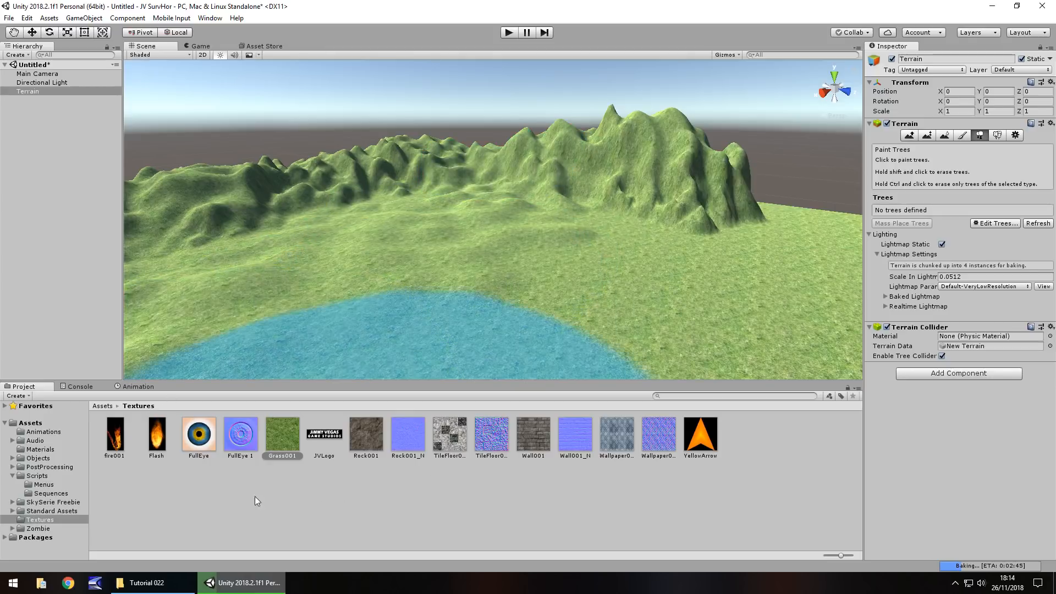
left_click(31, 426)
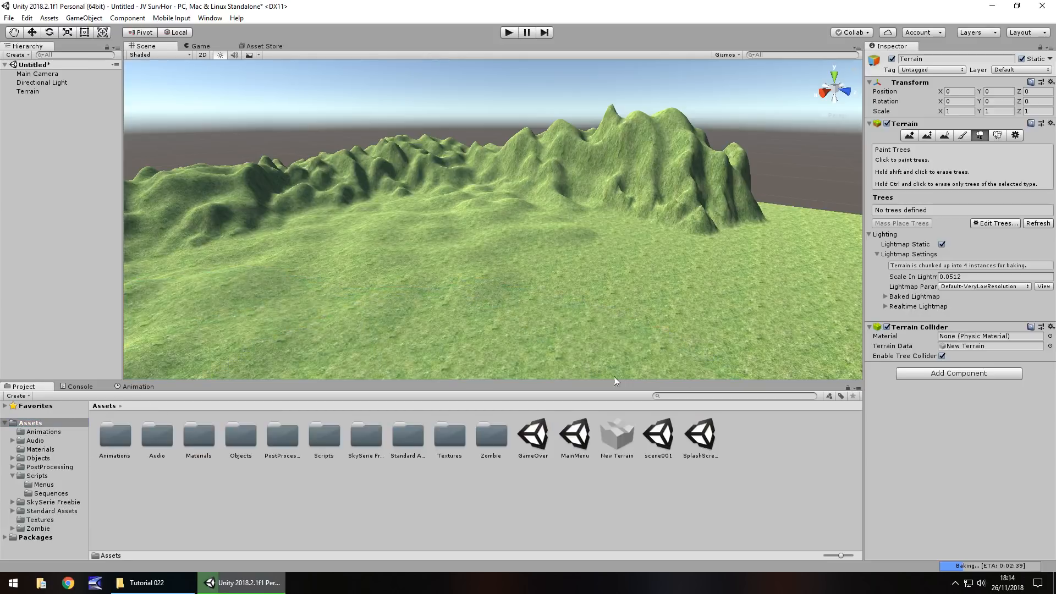
right_click(391, 484)
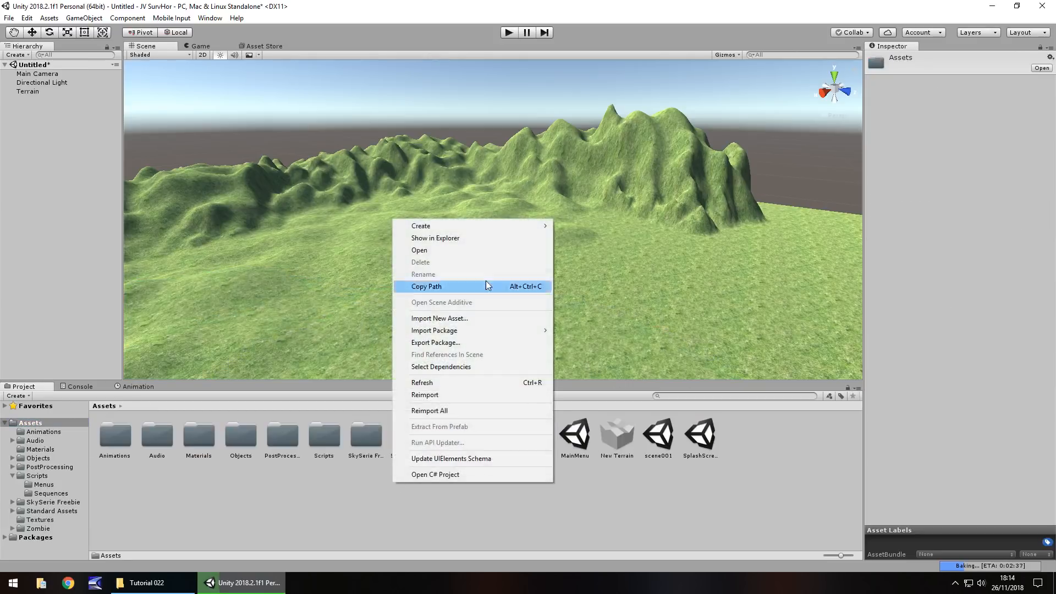
mouse_move(472, 227)
left_click(596, 193)
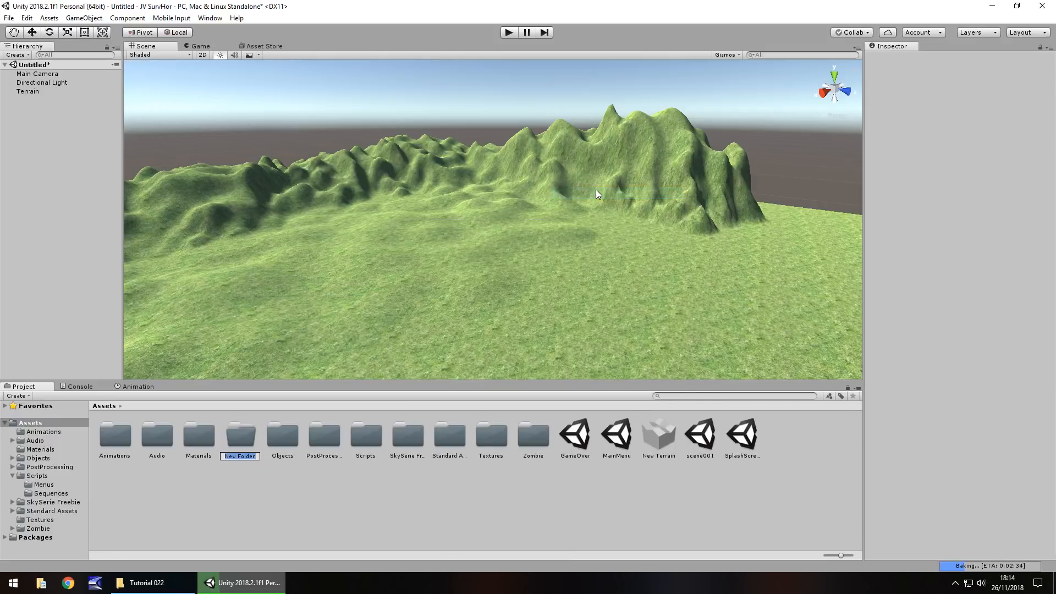
type("Te")
type("rrain Assets")
key("Return")
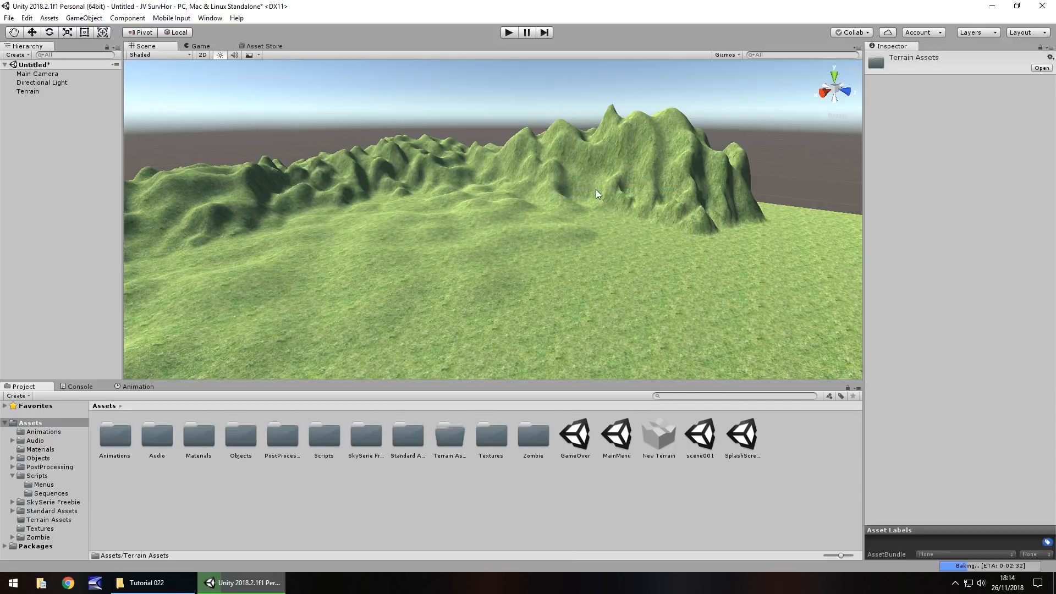
key("Return")
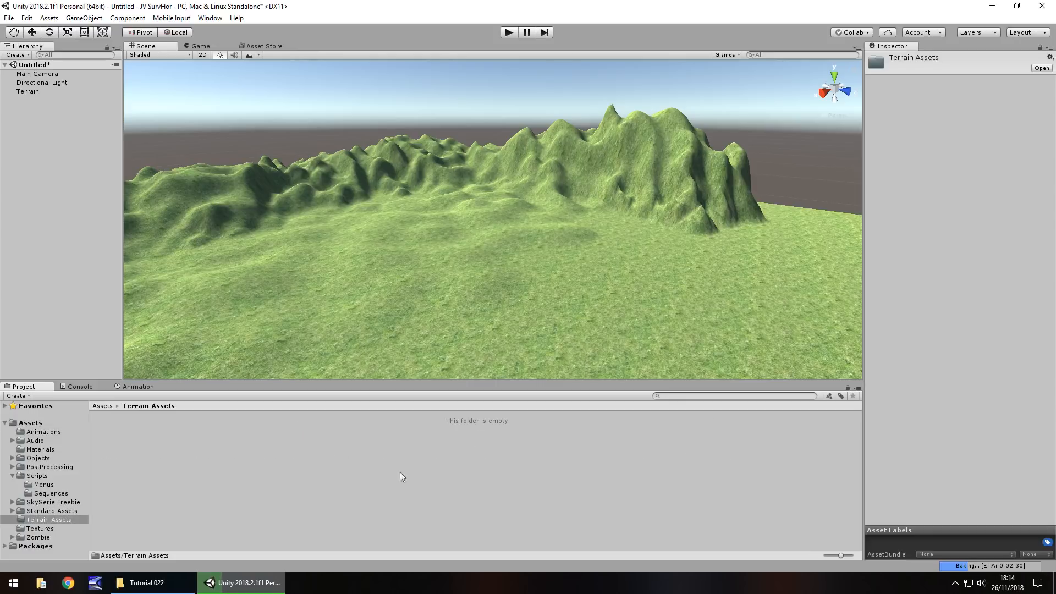
Import the Tree01 folder and the GrassFlow001 image together from the Tutorial 022 folder into the Terrain Assets folder.
left_click(279, 423)
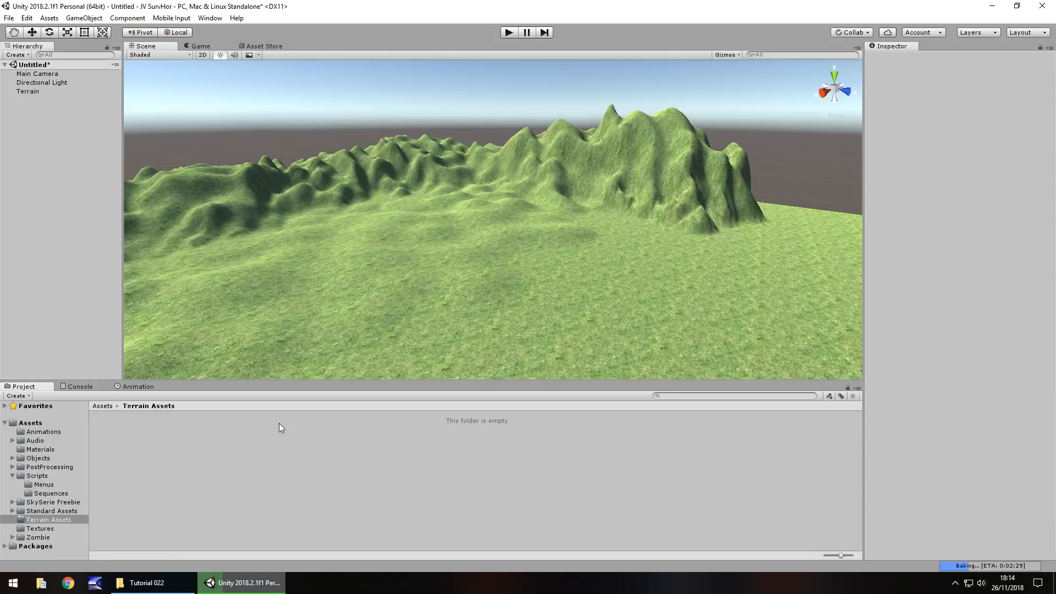
left_click(176, 585)
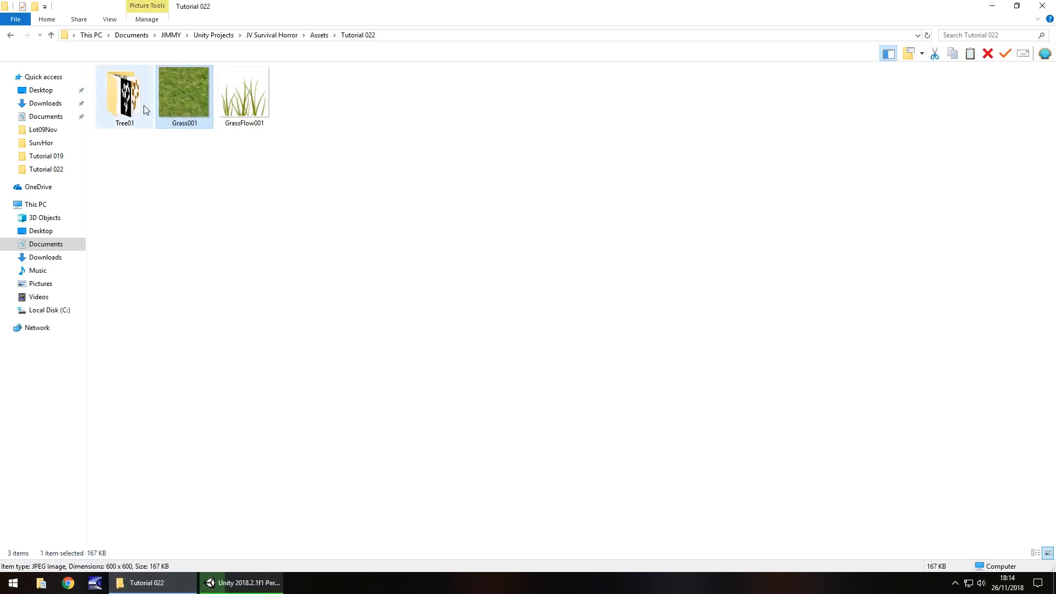
left_click(131, 95)
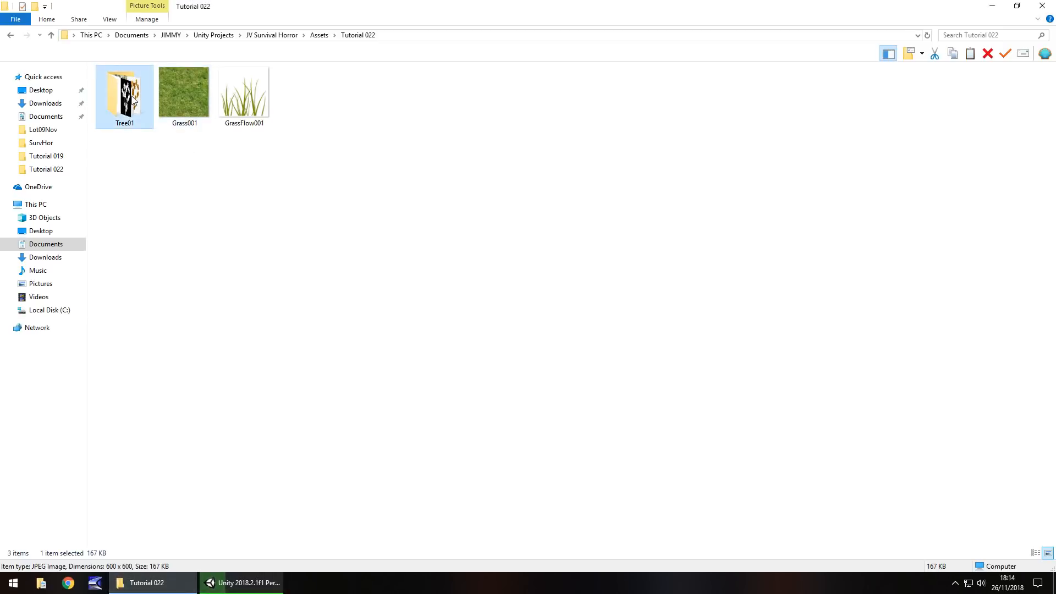
left_click(245, 106, "ctrl")
left_click_drag(249, 99, 154, 452)
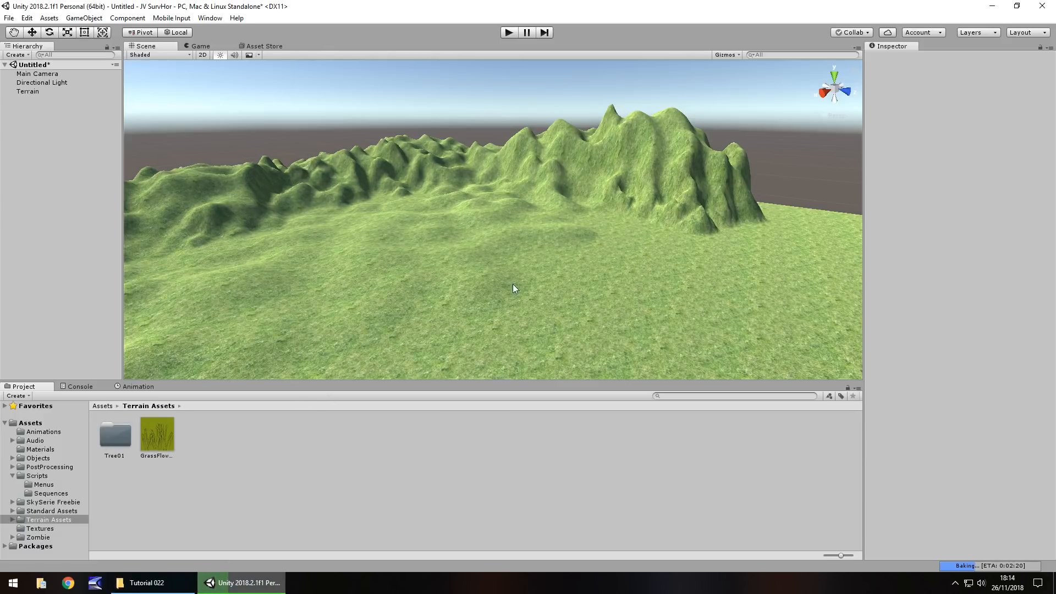
Add the BroadLeaf01 model from the Tree01 folder to the terrain's trees as the tree prefab.
left_click(409, 257)
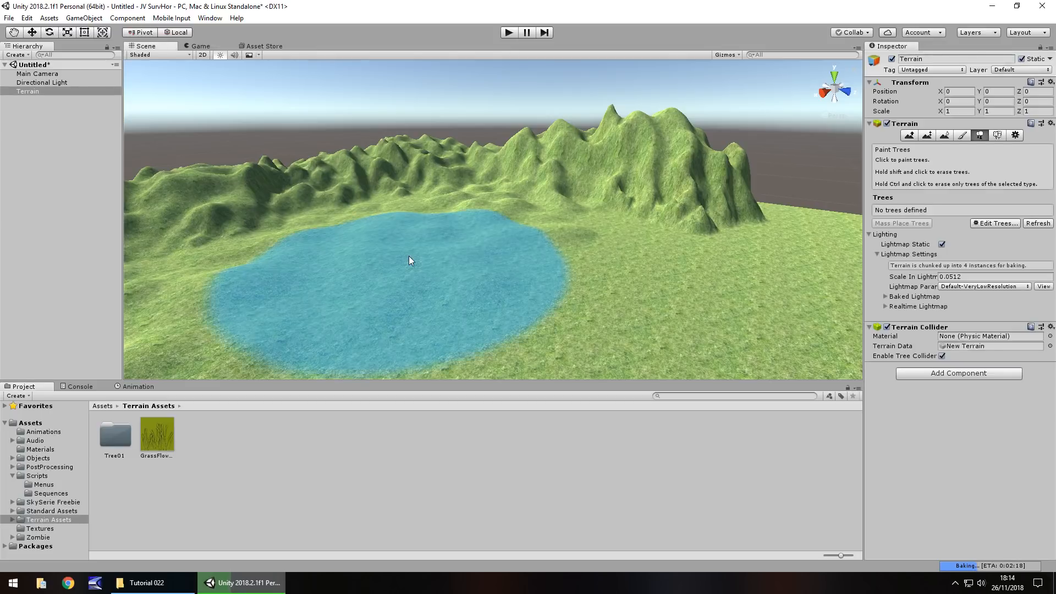
left_click(996, 223)
left_click(1016, 226)
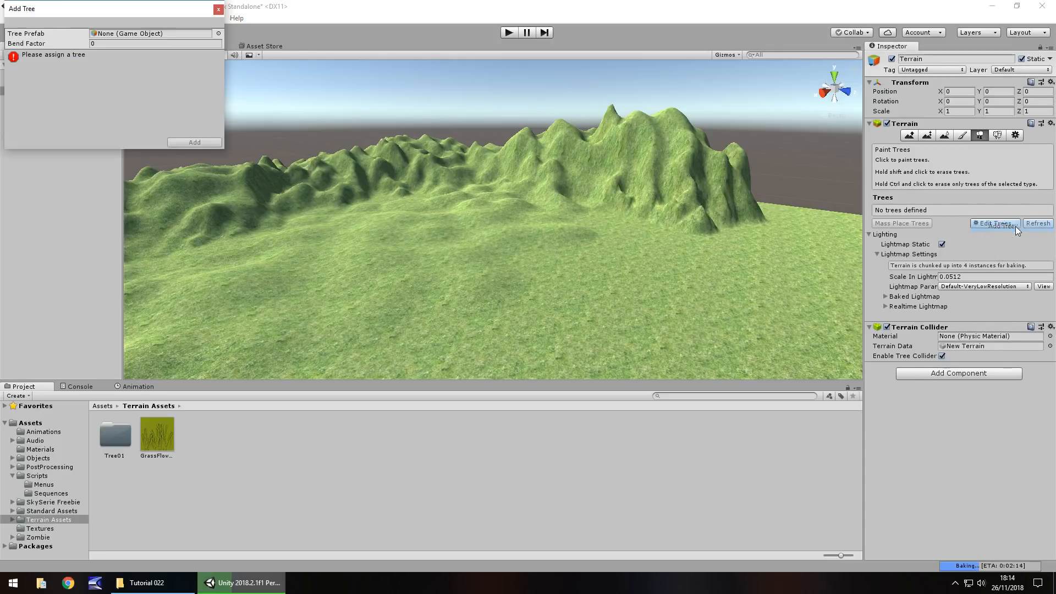
double_click(121, 438)
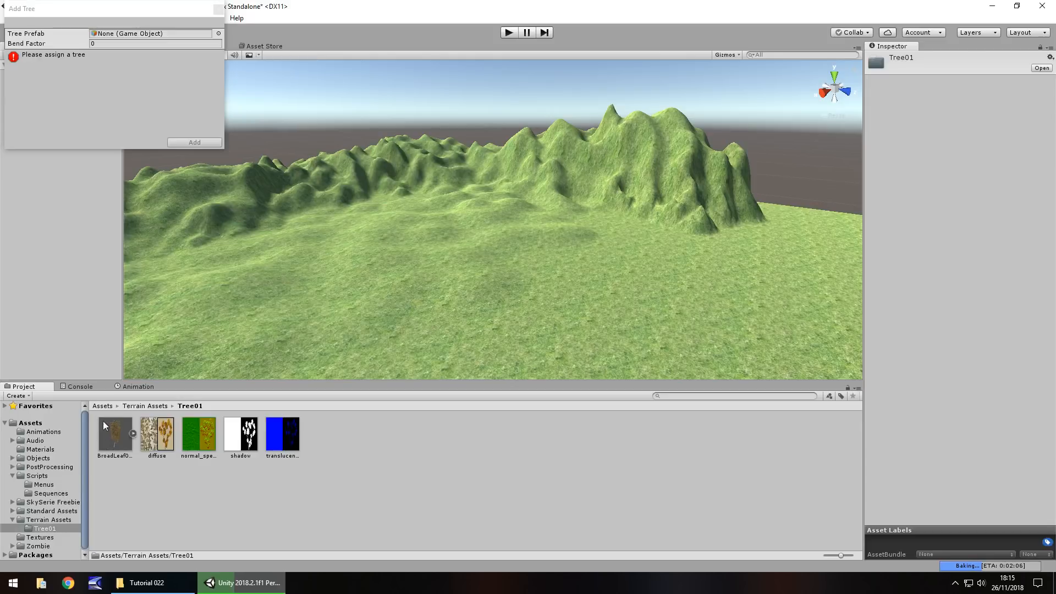
left_click_drag(116, 443, 153, 35)
left_click(193, 143)
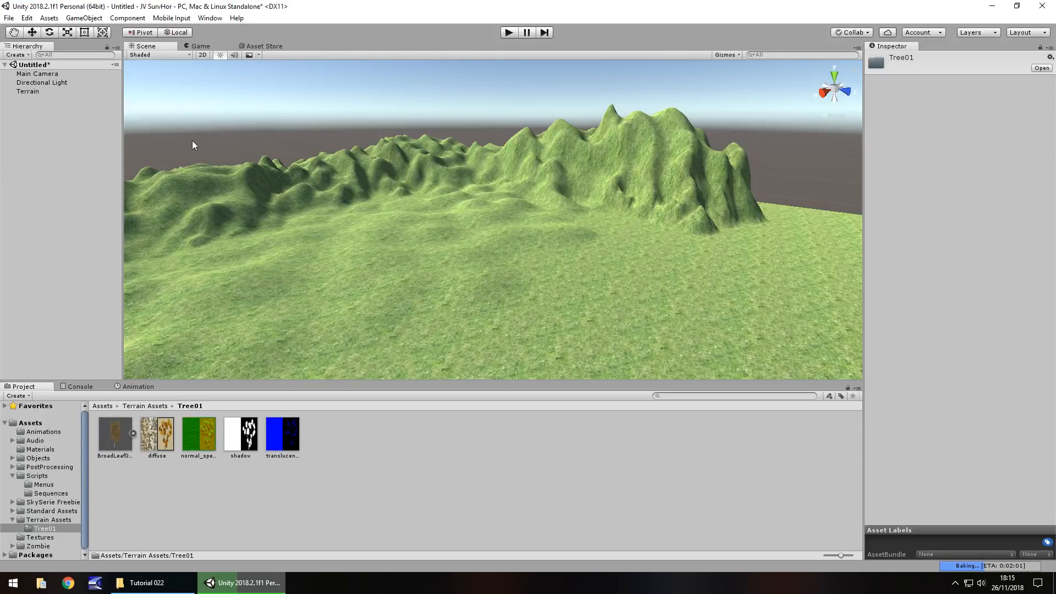
Set the tree density to 68 and widen the random tree height range to its full extent.
left_click(416, 248)
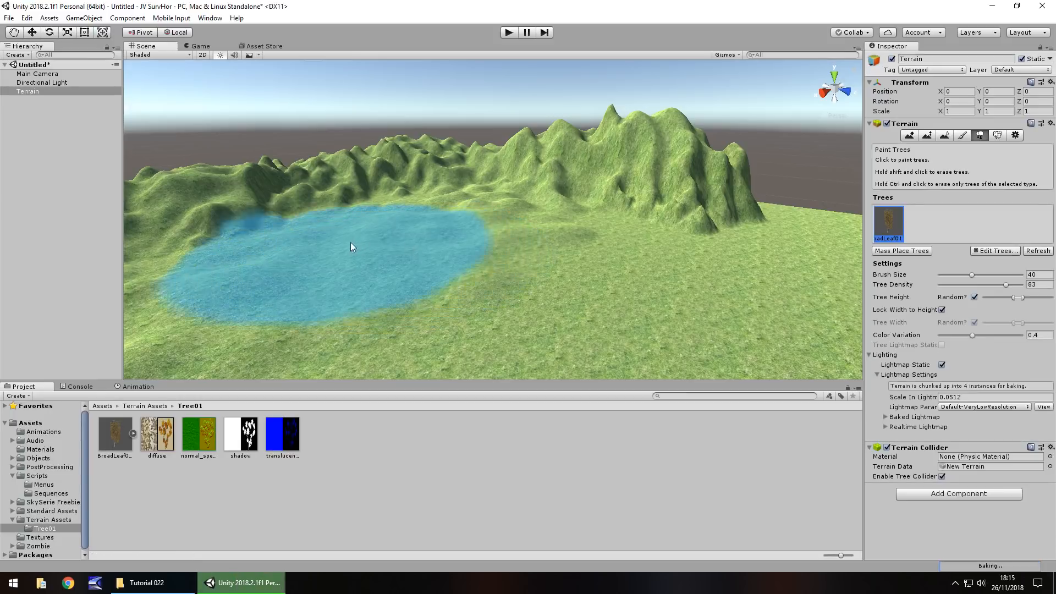
mouse_move(508, 226)
left_mouse_down("alt")
mouse_move(461, 260)
mouse_move(330, 253)
mouse_move(504, 285)
mouse_move(482, 270)
left_mouse_up("alt")
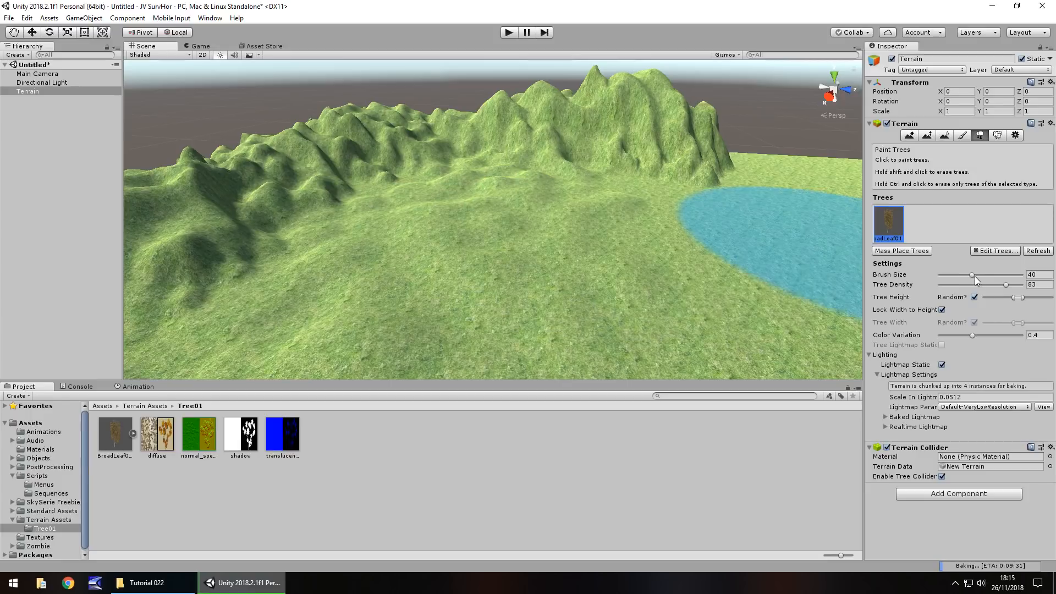
left_click_drag(1007, 285, 975, 285)
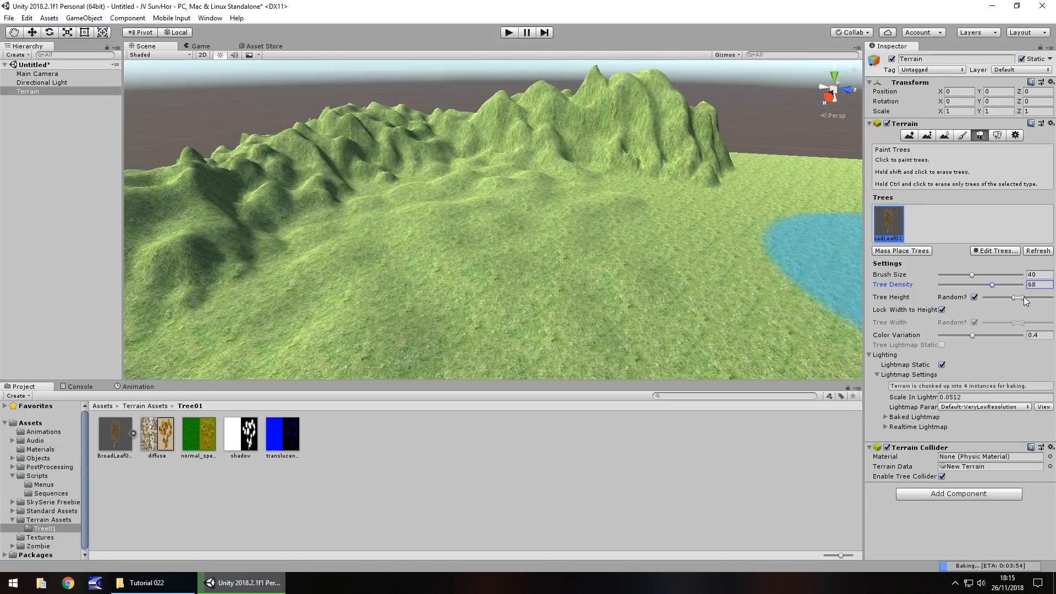
mouse_move(1022, 297)
left_mouse_down()
mouse_move(1054, 300)
mouse_move(982, 298)
left_mouse_up()
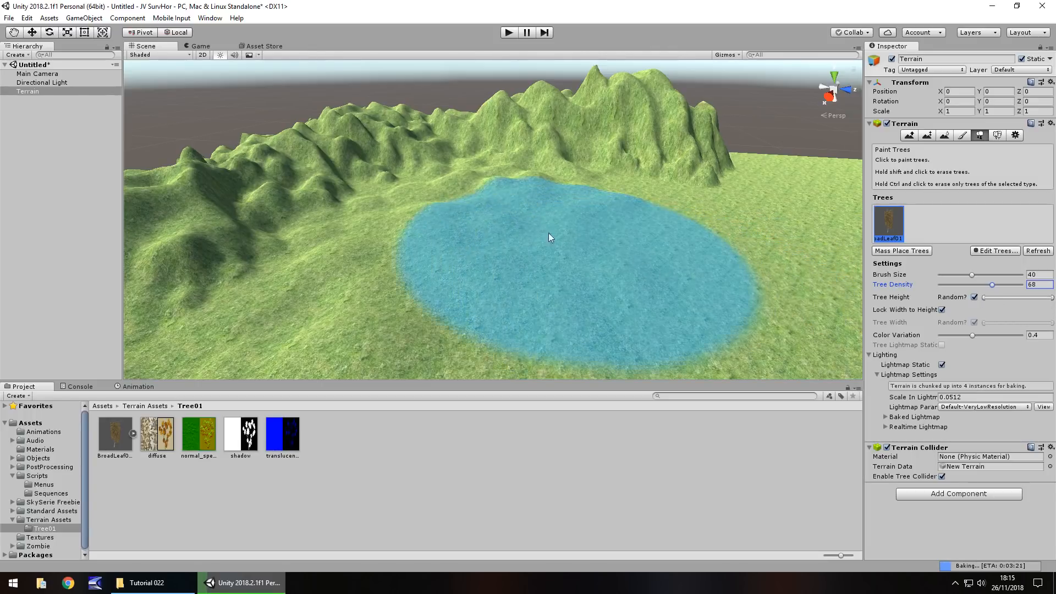
Try painting a cluster of trees on the grass below the ridge, and undo it.
left_click(527, 224)
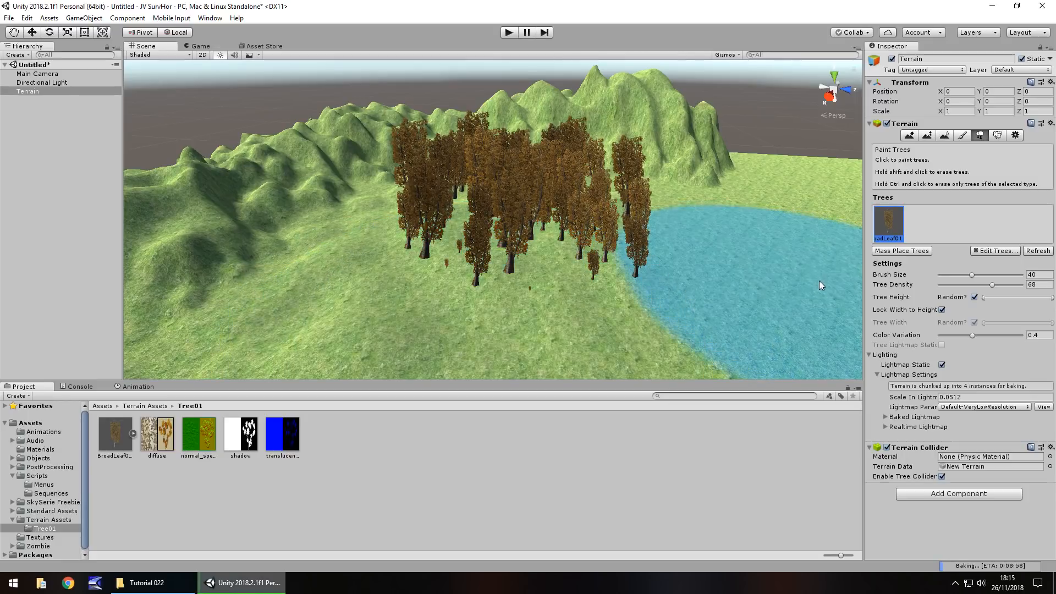
key("ctrl+z")
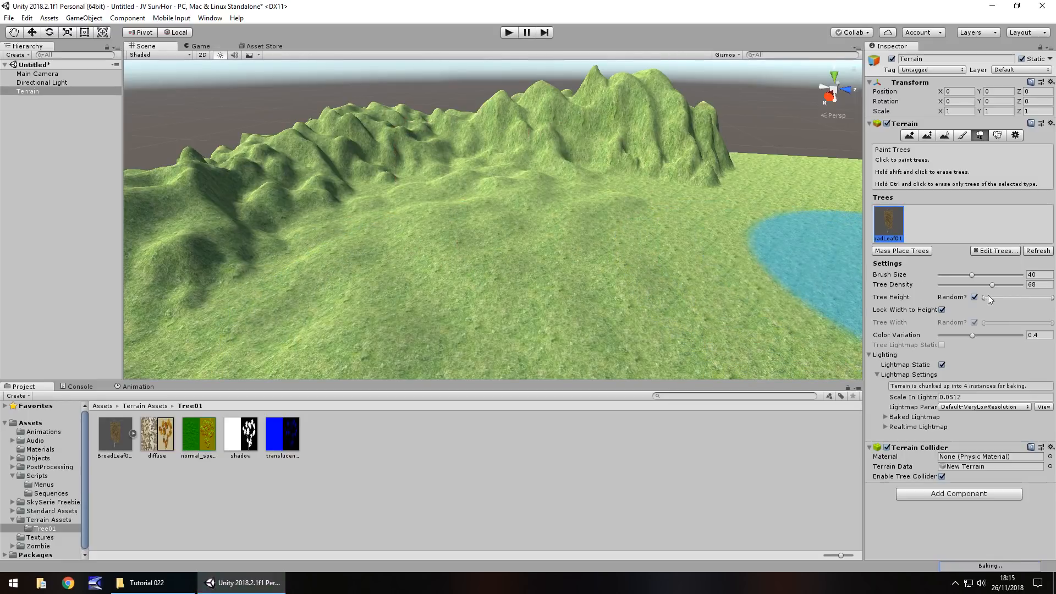
Narrow the random tree height range to taller values and paint a dense forest across the grass below the ridge.
left_click_drag(983, 298, 992, 299)
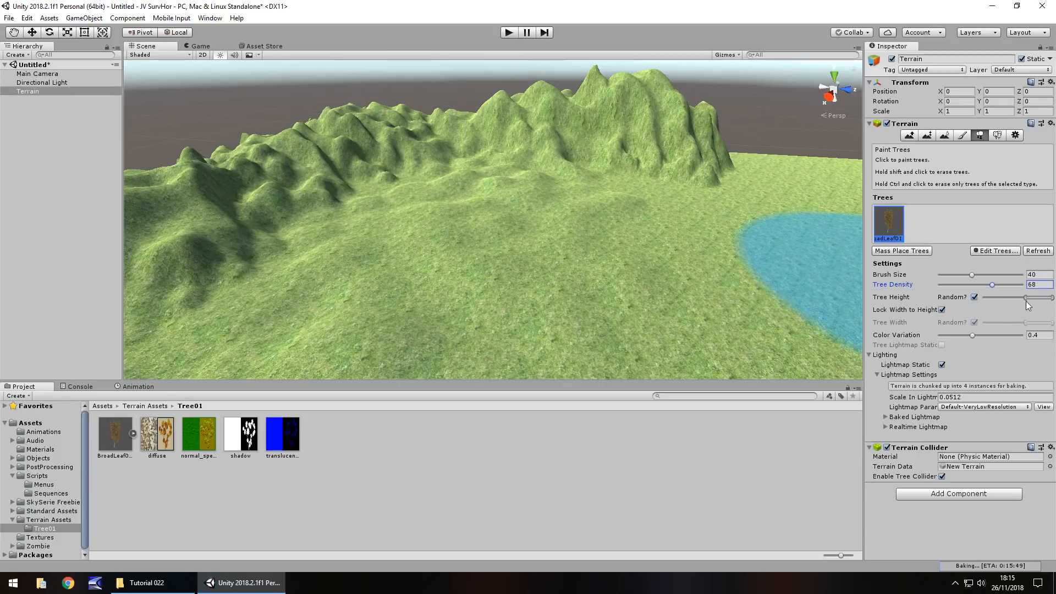
left_click_drag(1052, 298, 1042, 299)
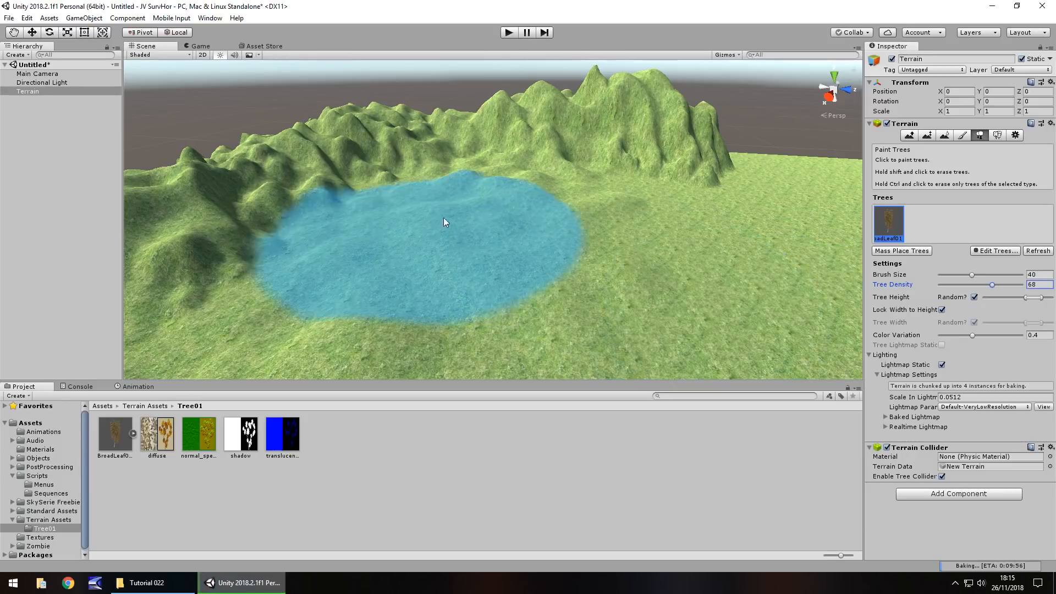
mouse_move(598, 213)
left_mouse_down()
mouse_move(539, 297)
mouse_move(480, 280)
mouse_move(284, 288)
mouse_move(376, 282)
left_mouse_up()
mouse_move(490, 261)
left_mouse_down("alt")
mouse_move(777, 292)
mouse_move(374, 291)
mouse_move(480, 306)
mouse_move(341, 290)
mouse_move(588, 258)
mouse_move(539, 308)
mouse_move(481, 272)
mouse_move(559, 245)
mouse_move(410, 216)
mouse_move(539, 231)
mouse_move(480, 222)
left_mouse_up("alt")
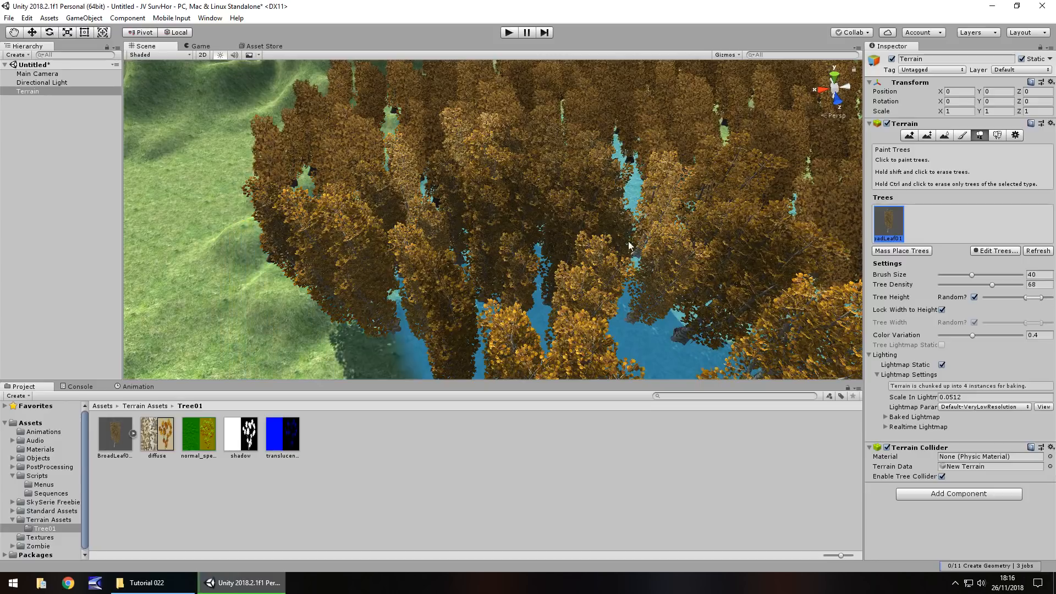
scroll(571, 219, "down", 6)
mouse_move(622, 239)
left_mouse_down()
mouse_move(644, 245)
mouse_move(443, 228)
left_mouse_up()
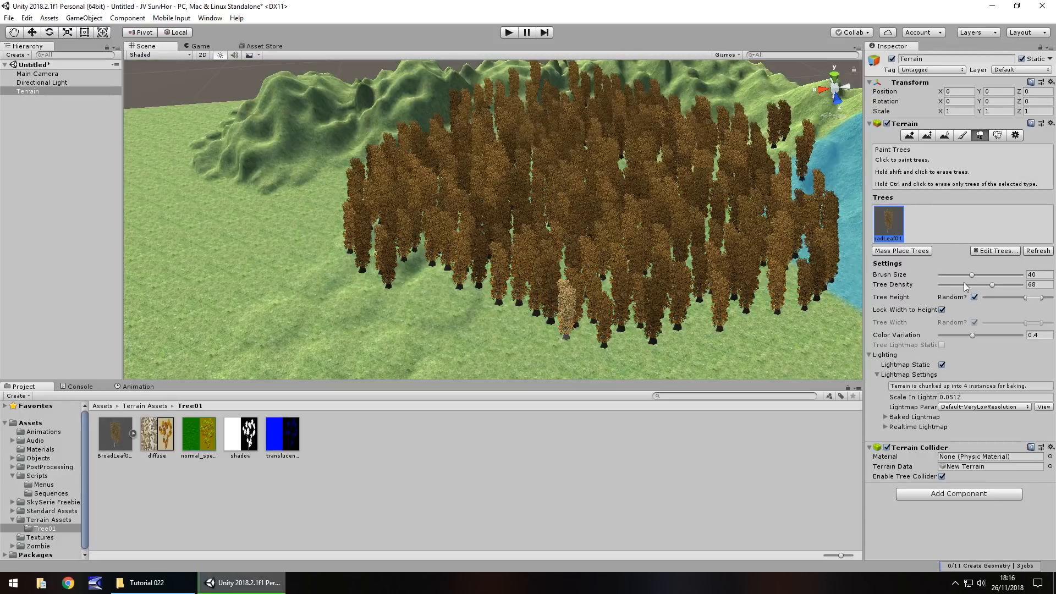
Reduce the tree brush size to 12.6 and erase patches of trees inside the forest to open up clearings.
left_click_drag(972, 275, 951, 282)
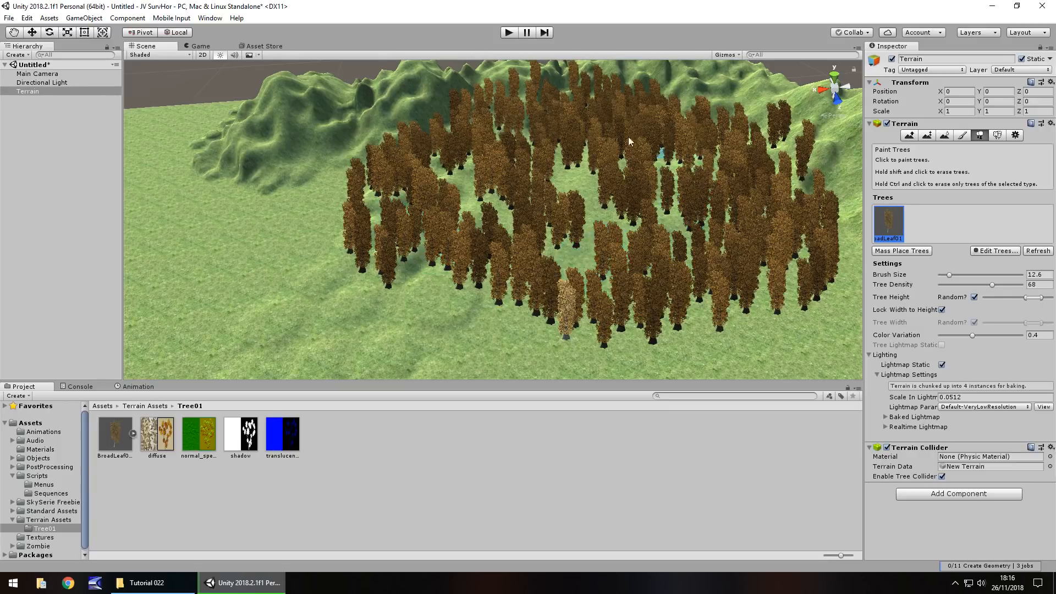
left_click(792, 277, "shift")
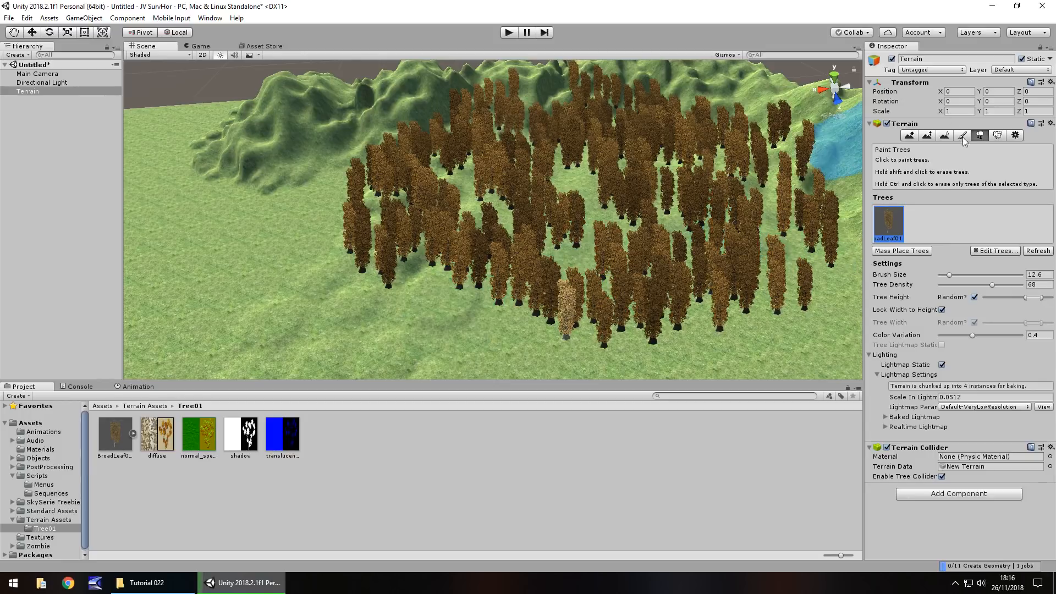
Start a new grass texture for the terrain details and assign GrassFlow001 from the Terrain Assets folder as its detail texture.
left_click(997, 136)
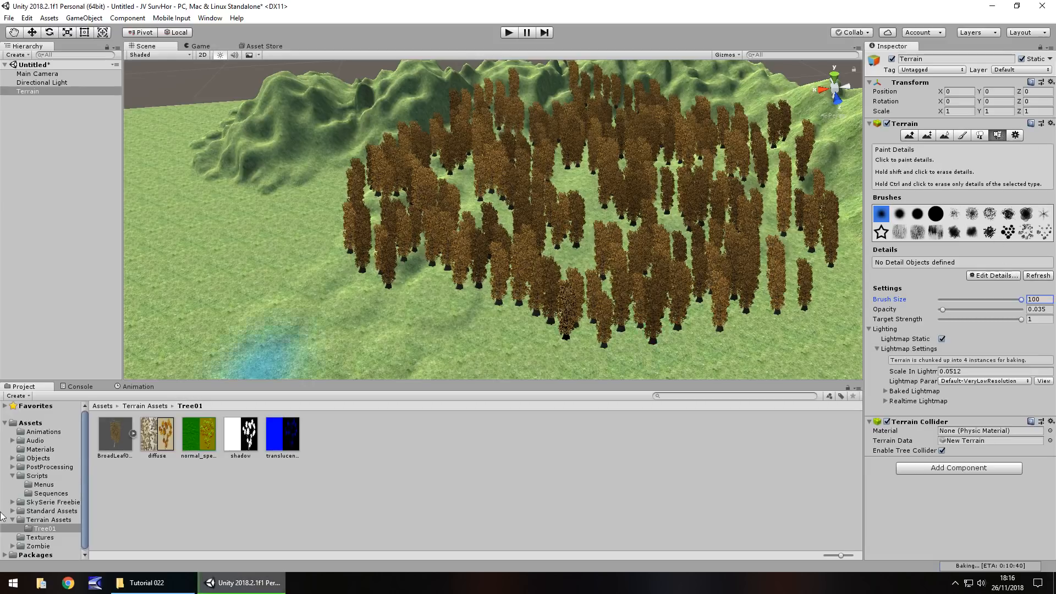
left_click(60, 521)
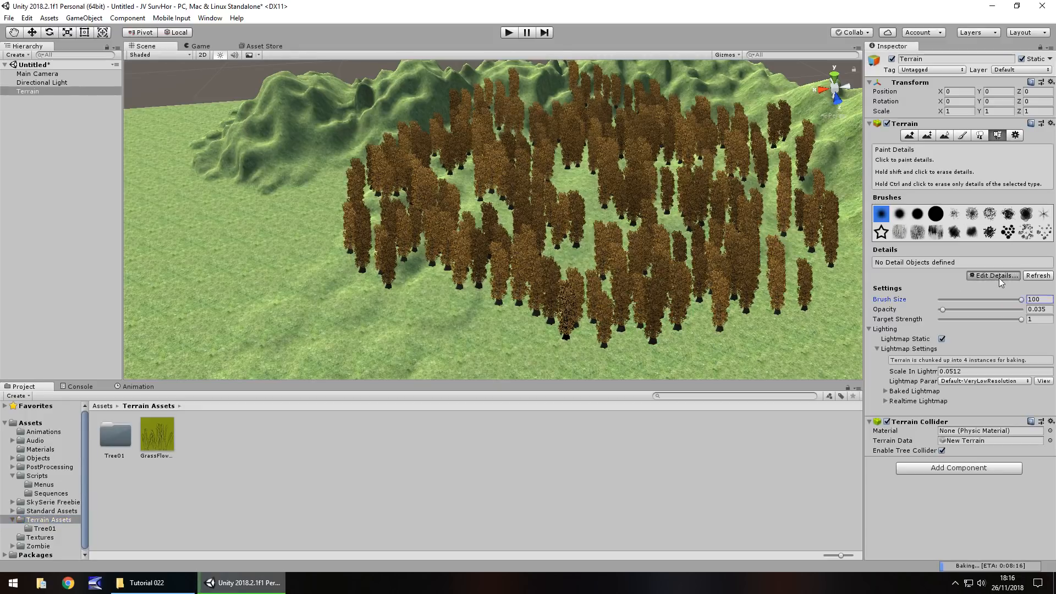
left_click(999, 278)
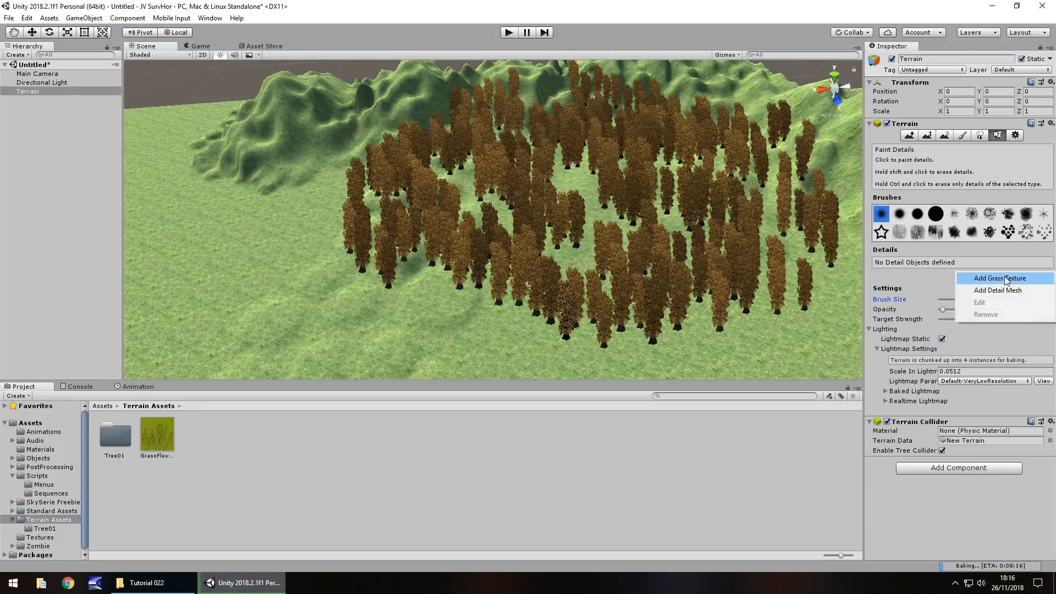
left_click(1005, 278)
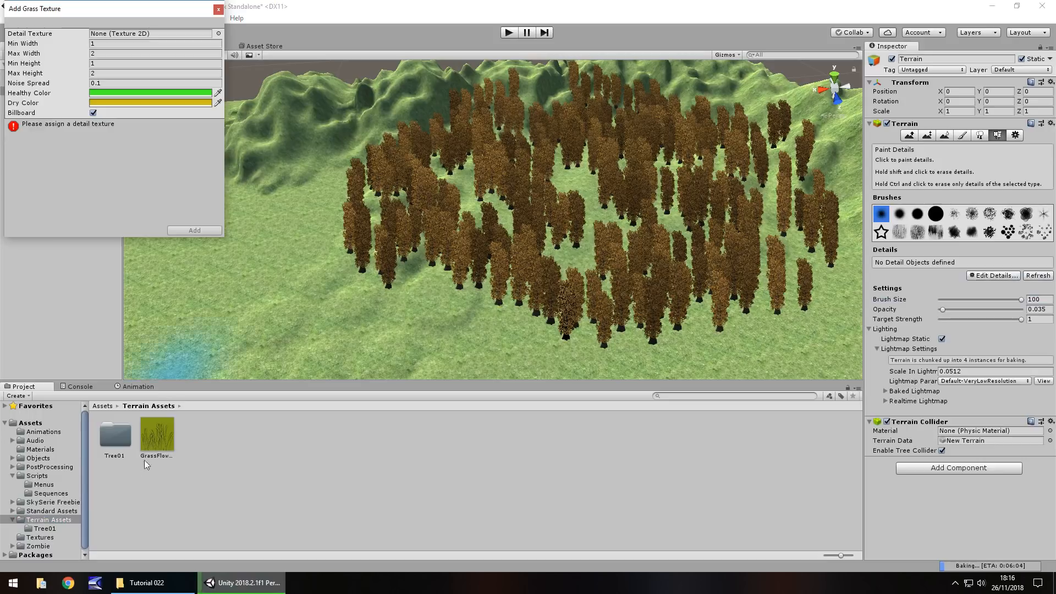
left_click_drag(155, 443, 131, 35)
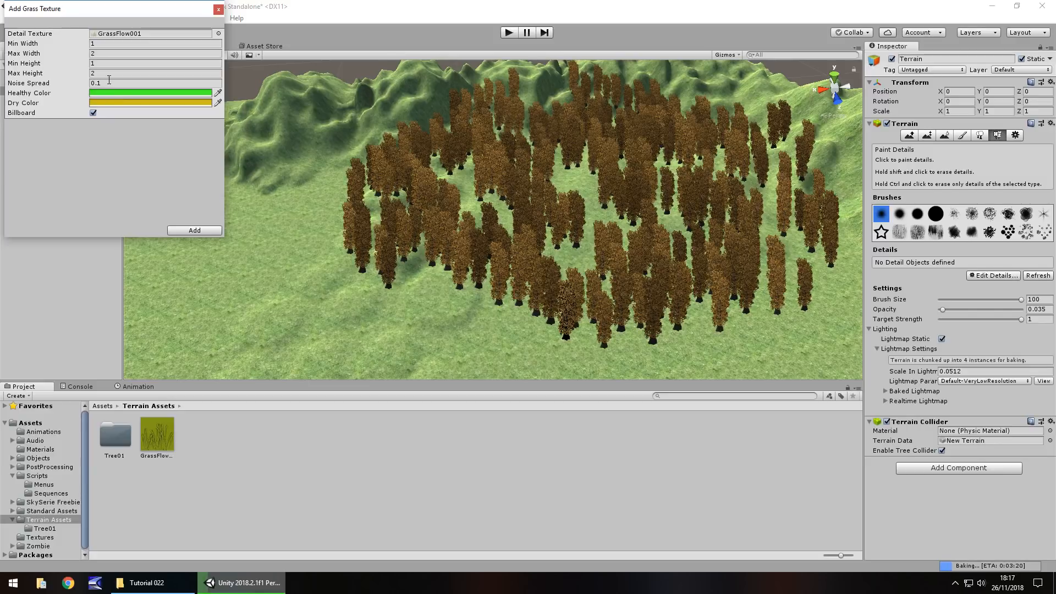
Set the grass's healthy color to dark green 3D9F30 and its dry color to pale green EFFDDF.
left_click(148, 92)
left_click_drag(172, 104, 166, 111)
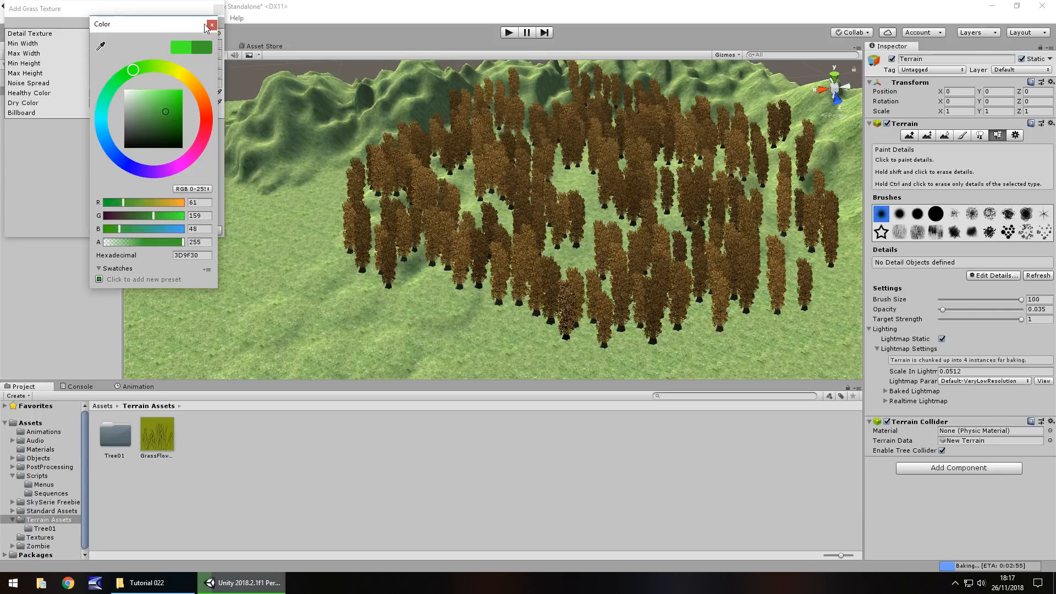
left_click(212, 26)
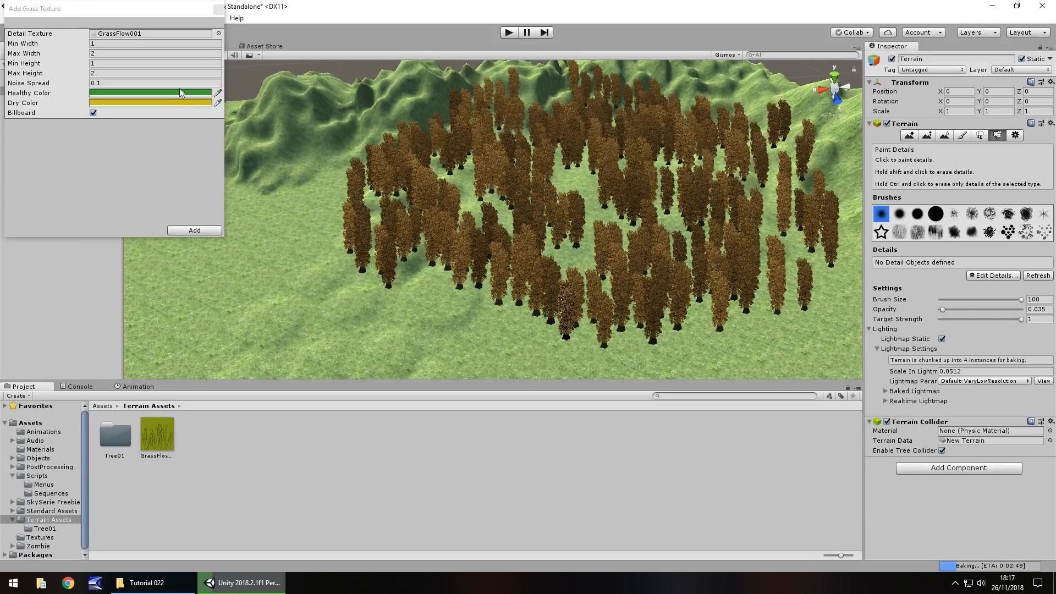
left_click(147, 102)
mouse_move(140, 107)
left_mouse_down()
mouse_move(122, 93)
mouse_move(131, 90)
left_mouse_up()
left_click(155, 68)
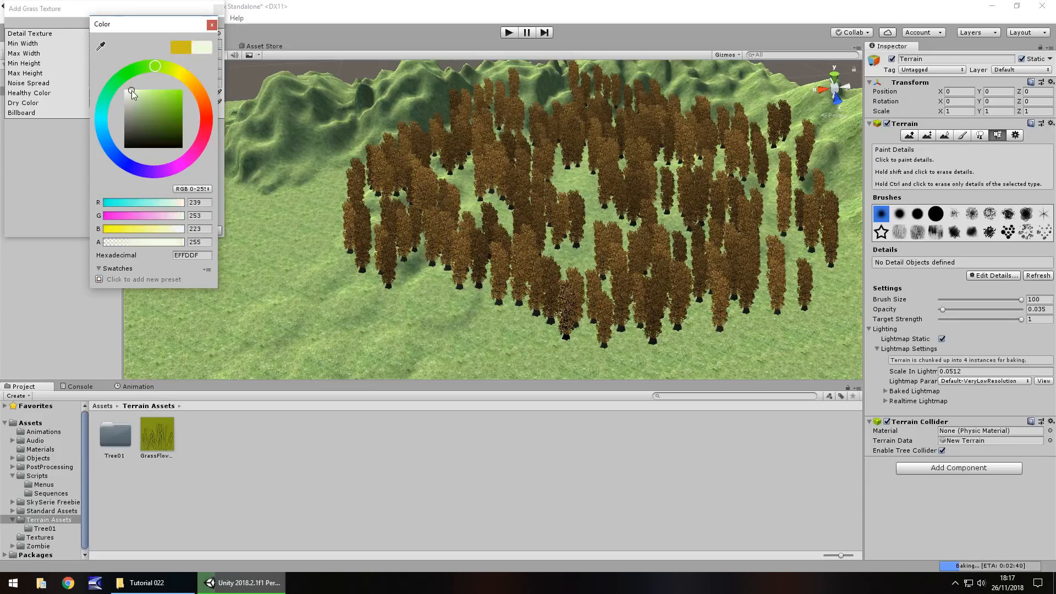
left_click(214, 27)
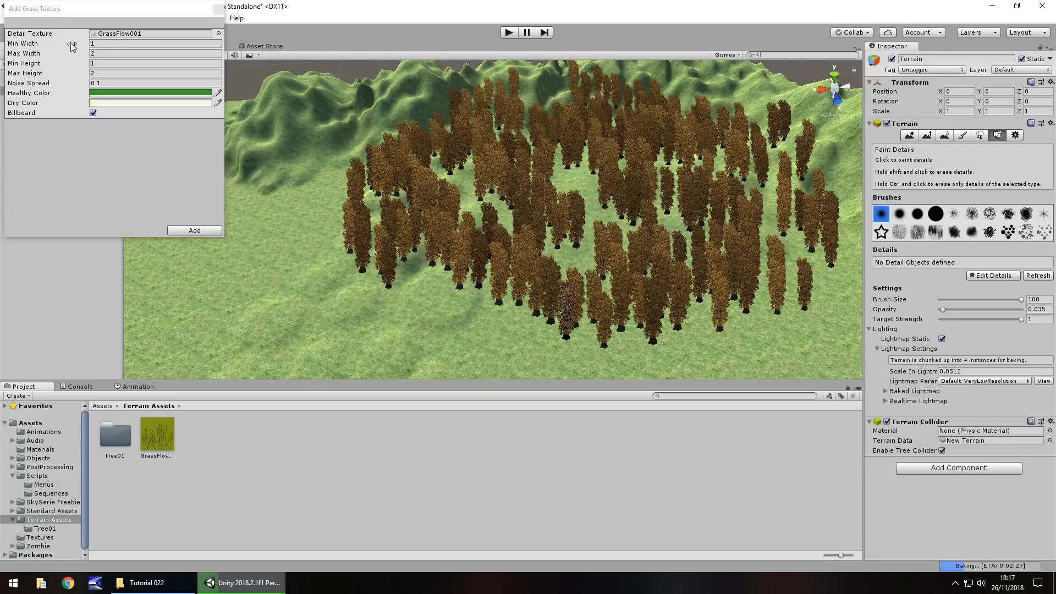
Set the grass's minimum height to 0.5 and maximum height to 1, and add it to the terrain details.
left_click(108, 47)
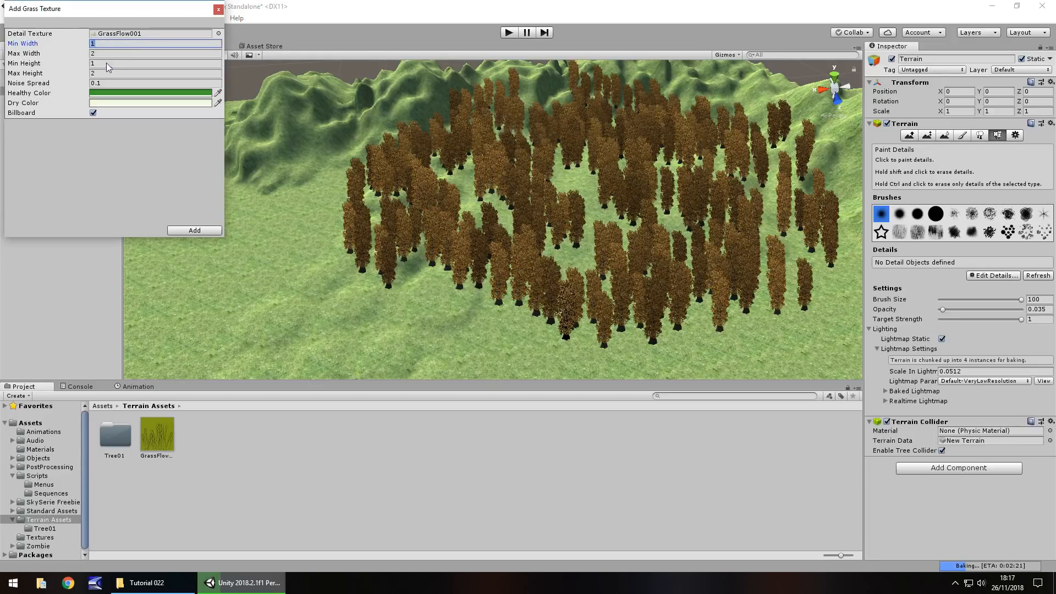
left_click(108, 64)
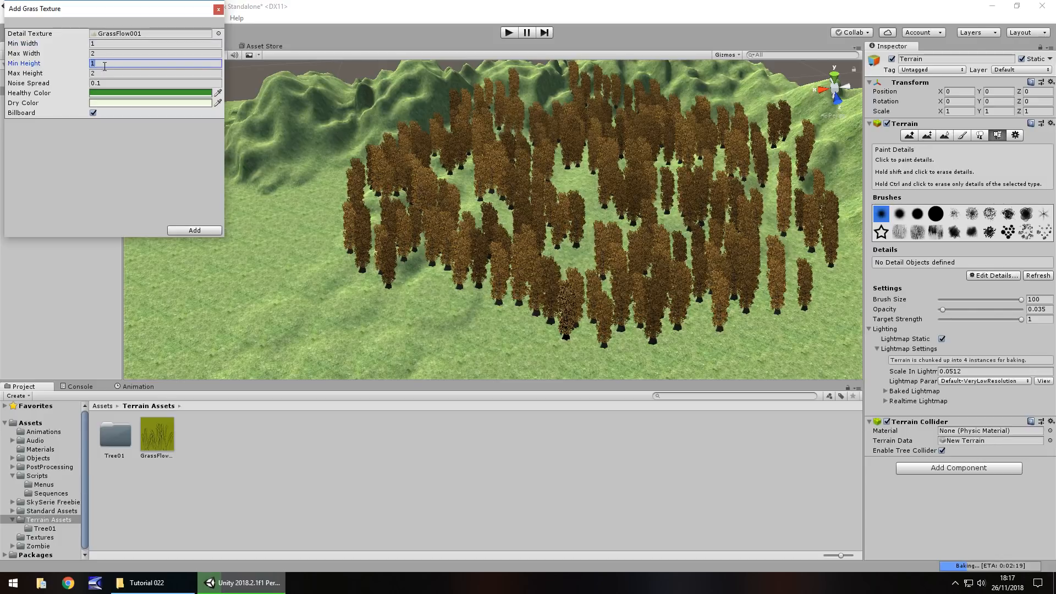
type("0.5")
left_click(107, 73)
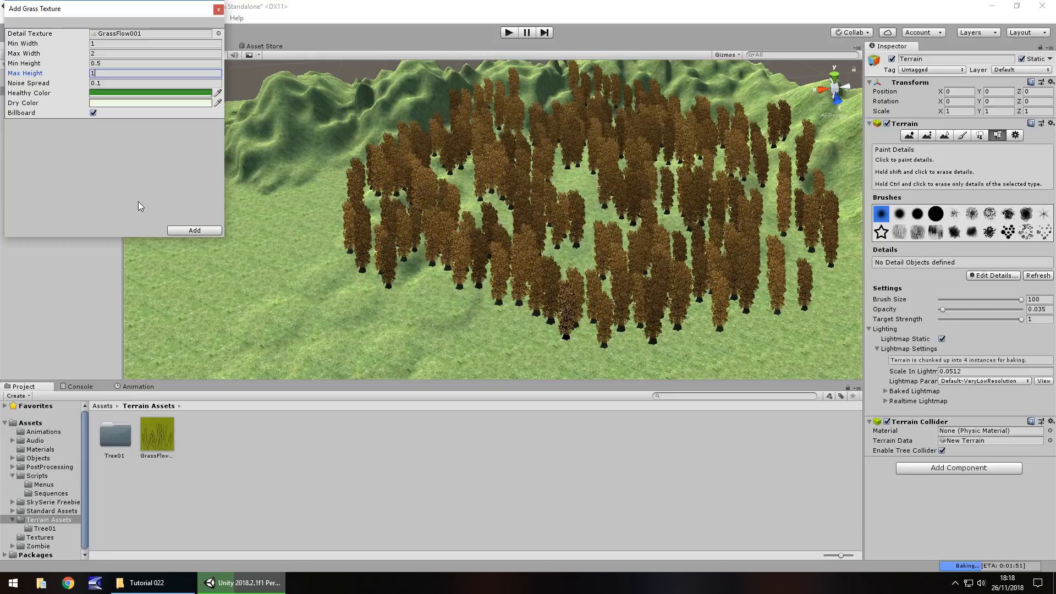
left_click(196, 230)
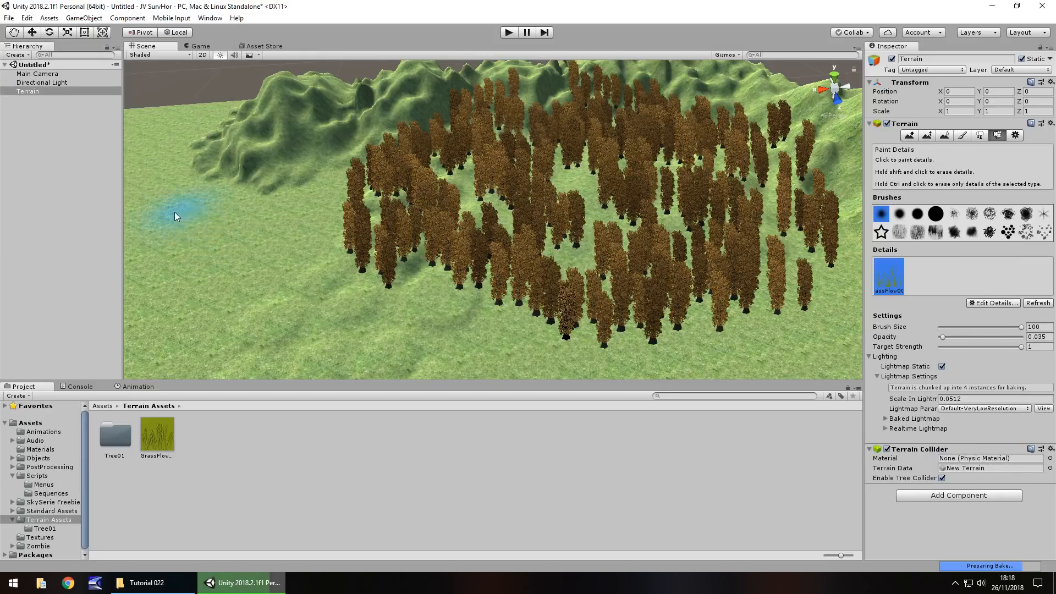
Raise the detail brush opacity to 1 and paint grass in the clearing among the trees.
scroll(544, 250, "up", 5)
scroll(510, 249, "down", 3)
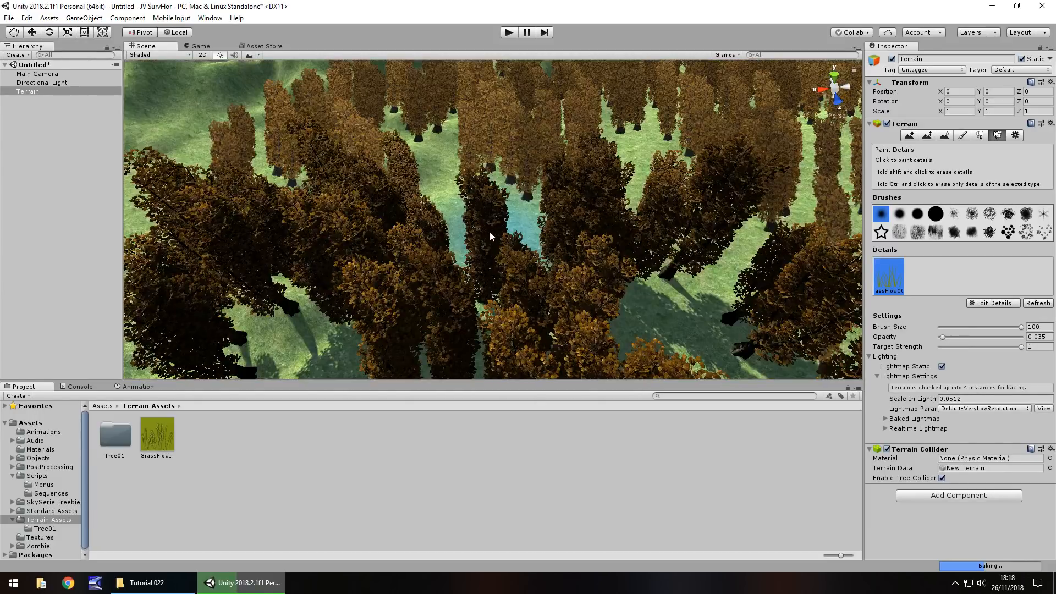
middle_click_drag(490, 231, 443, 256)
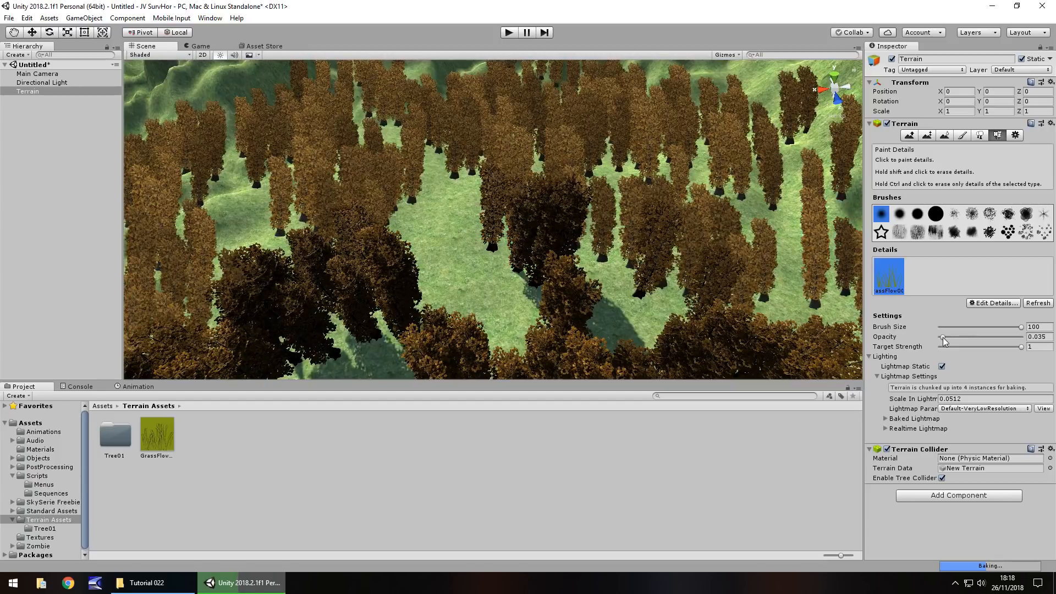
left_click_drag(943, 338, 1024, 332)
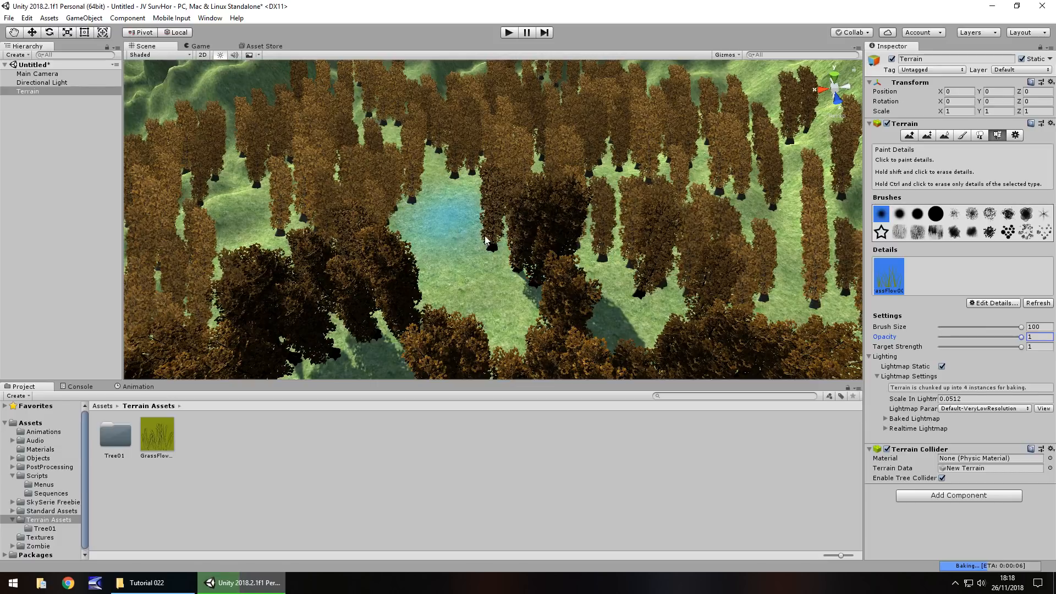
left_click_drag(484, 236, 482, 193)
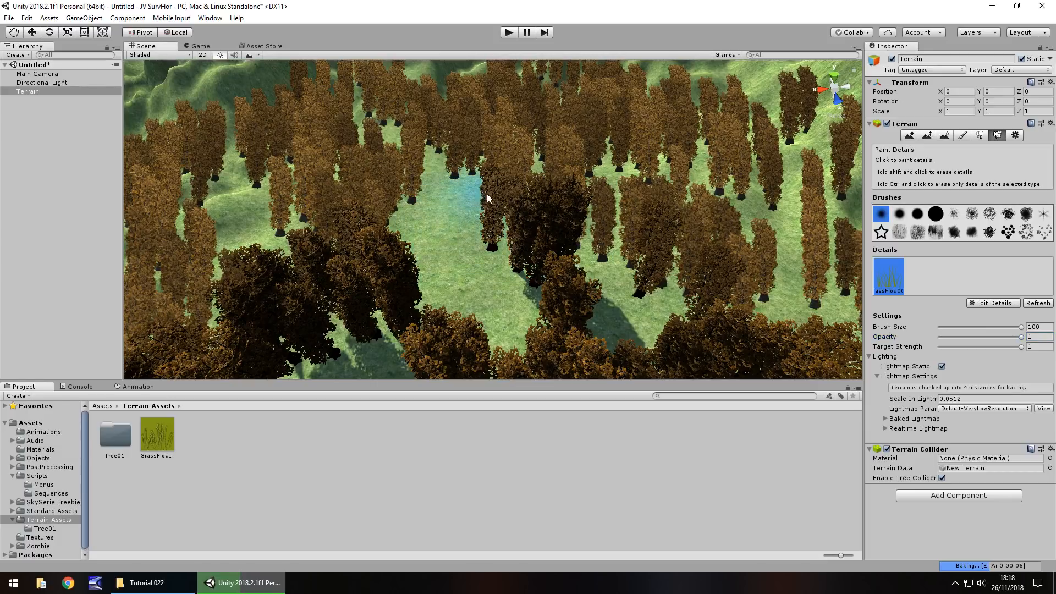
scroll(486, 193, "up", 10)
right_click_drag(380, 262, 564, 203)
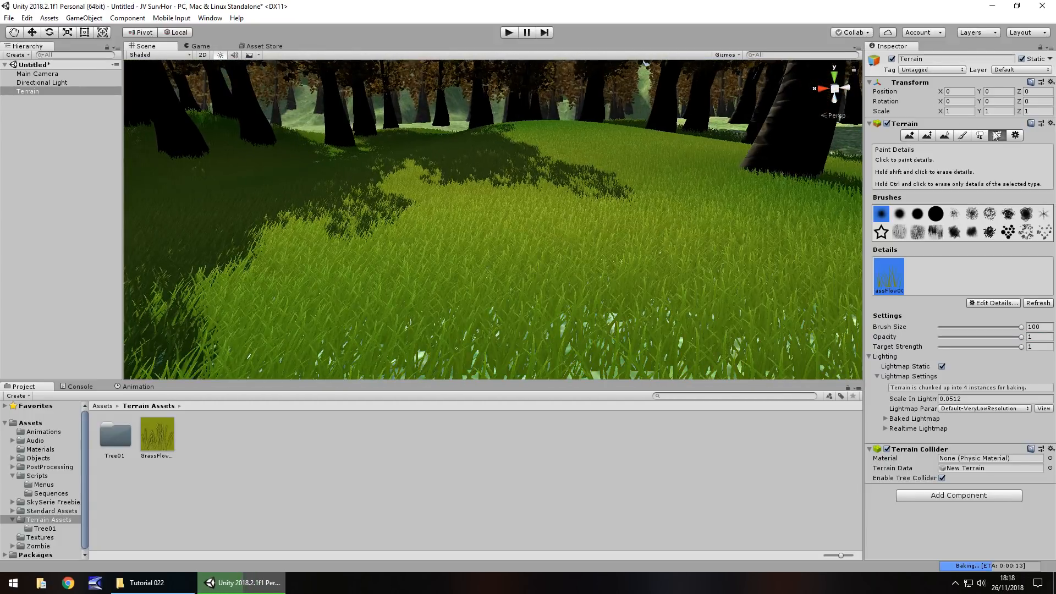
Change the grass tint in the terrain settings to the muted green 80B291.
left_click(1019, 136)
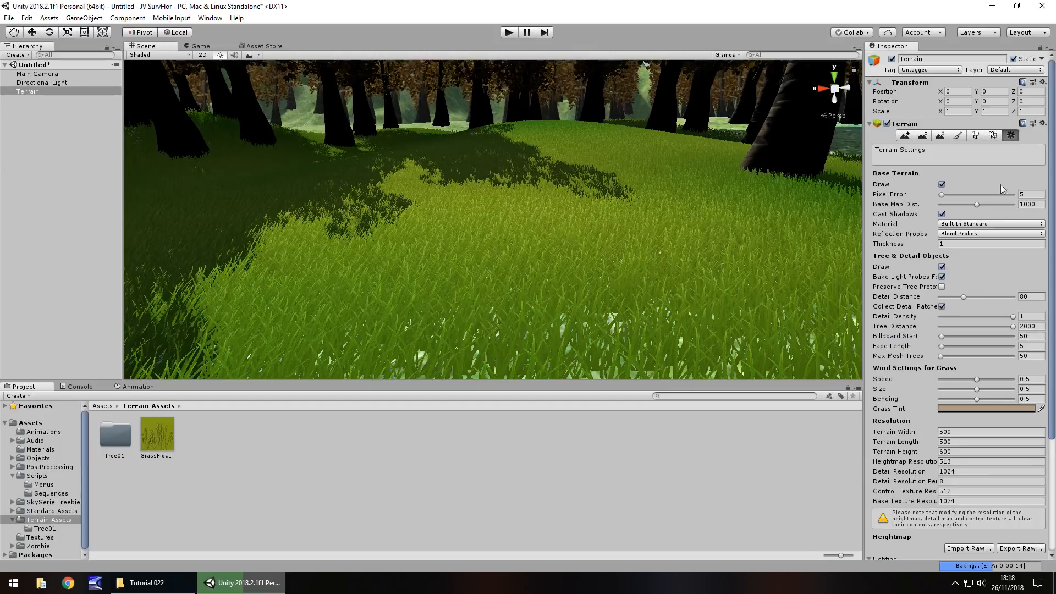
left_click(961, 407)
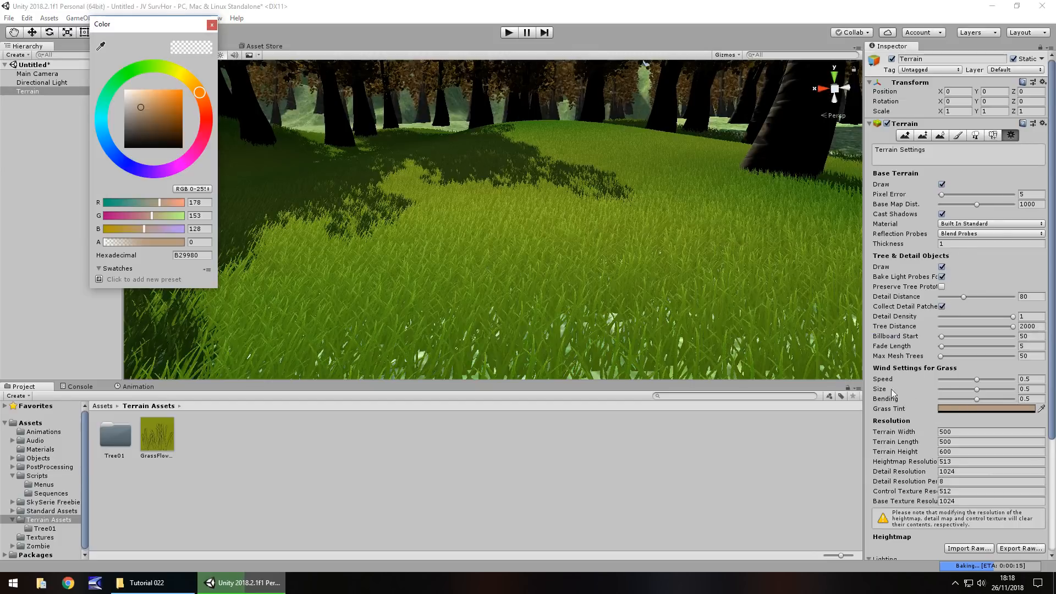
left_click(110, 83)
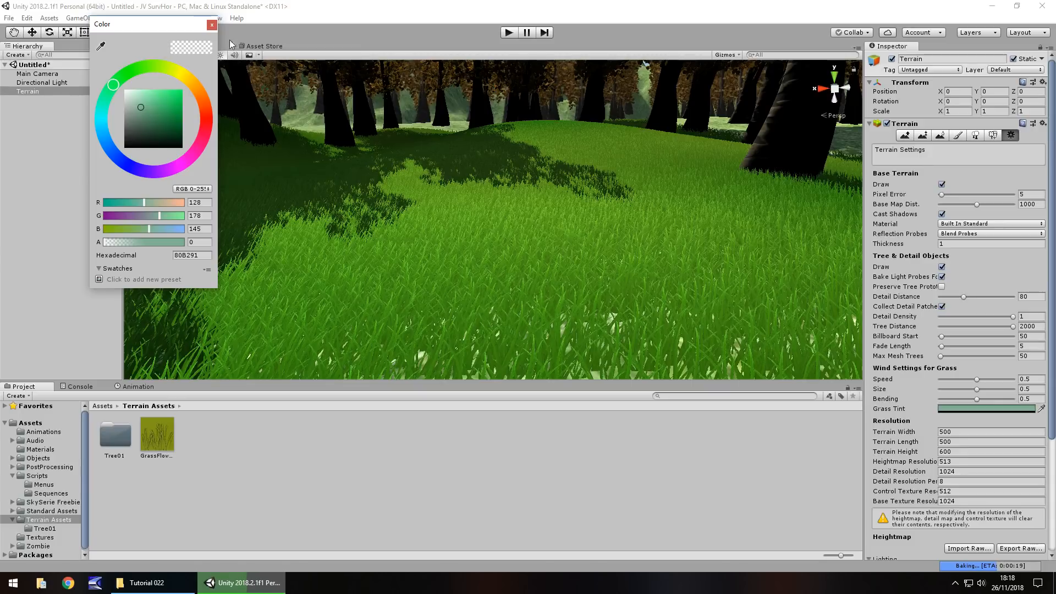
left_click(211, 25)
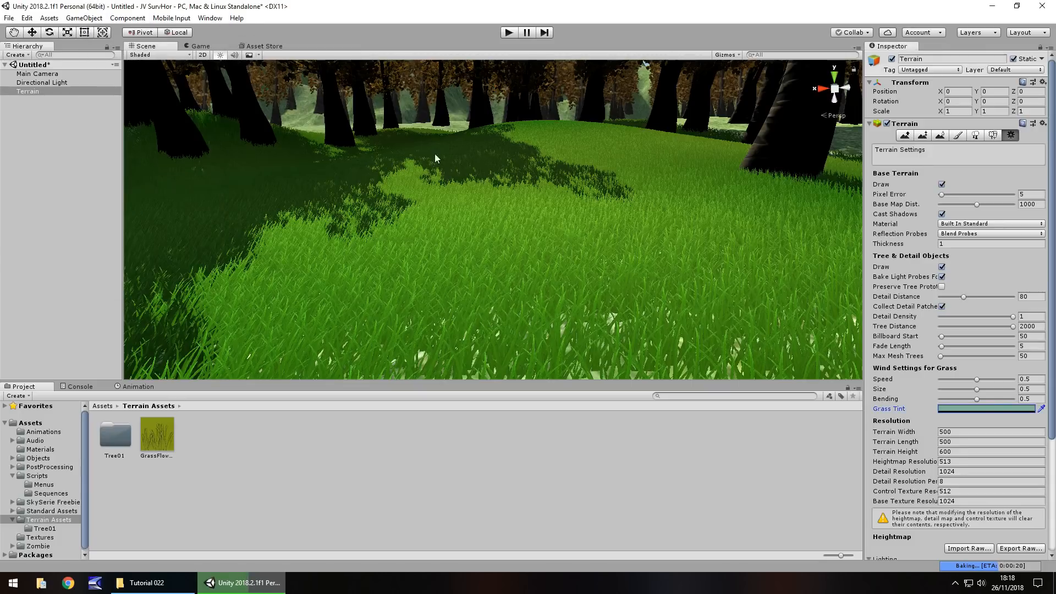
Examine the tinted grass and surrounding forest from ground level and from above, checking how the grass appears at different distances.
right_click_drag(561, 162, 601, 172)
right_click_drag(559, 199, 605, 146)
middle_click_drag(669, 237, 448, 347)
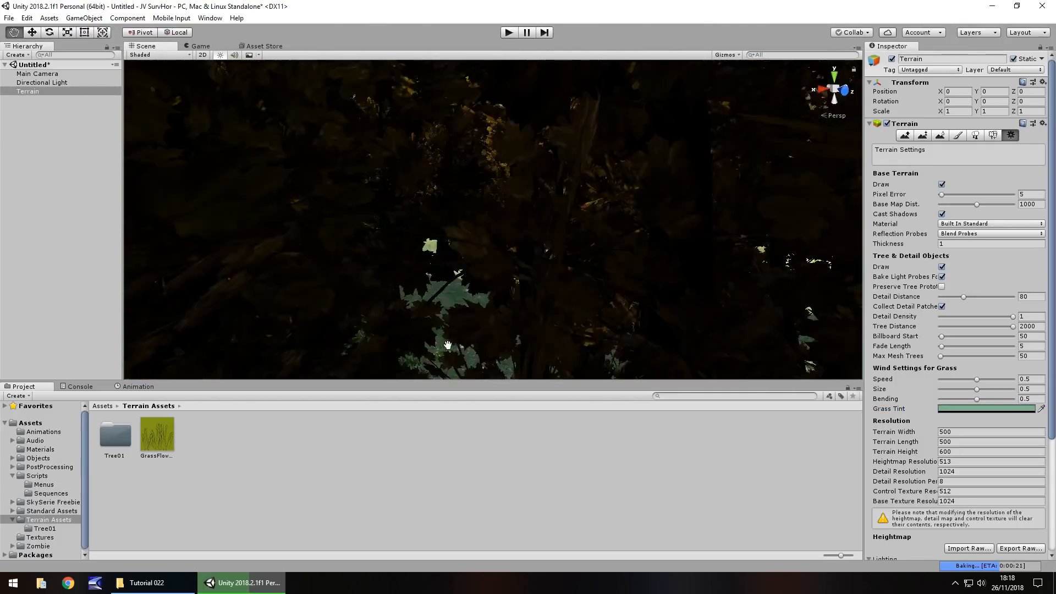
right_click_drag(448, 269, 496, 261)
middle_click_drag(497, 262, 964, 141)
left_click(961, 135)
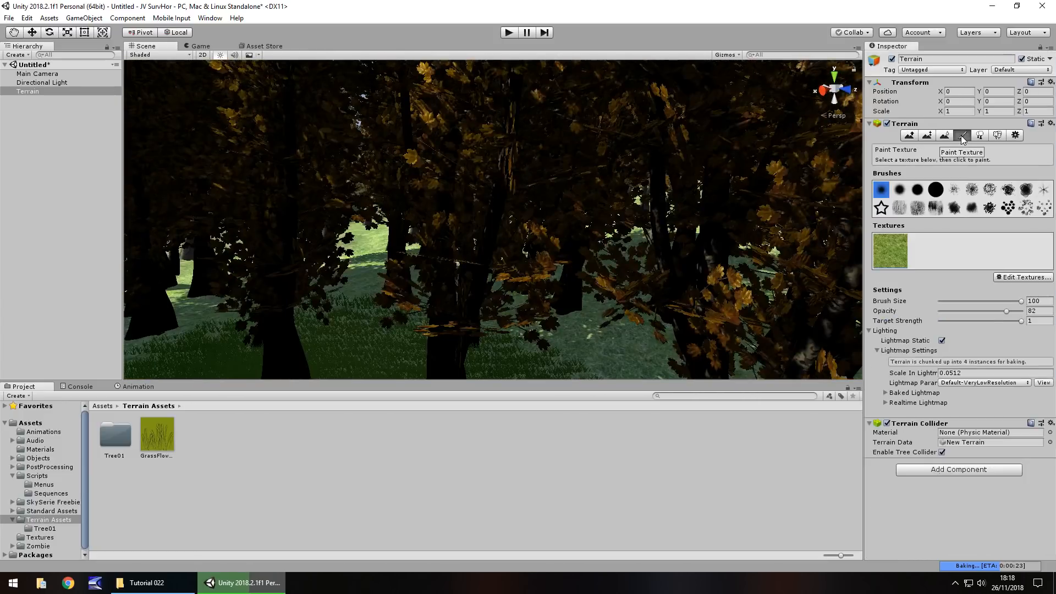
left_click(997, 136)
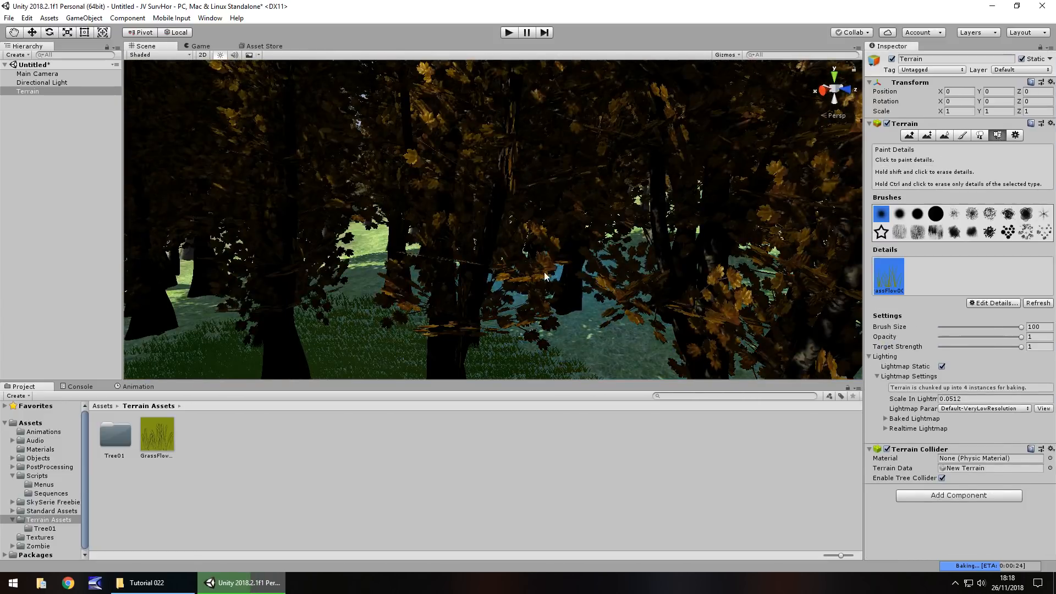
mouse_move(519, 225)
right_mouse_down()
mouse_move(394, 275)
mouse_move(411, 305)
right_mouse_up()
scroll(410, 302, "down", 3)
scroll(410, 299, "down", 10)
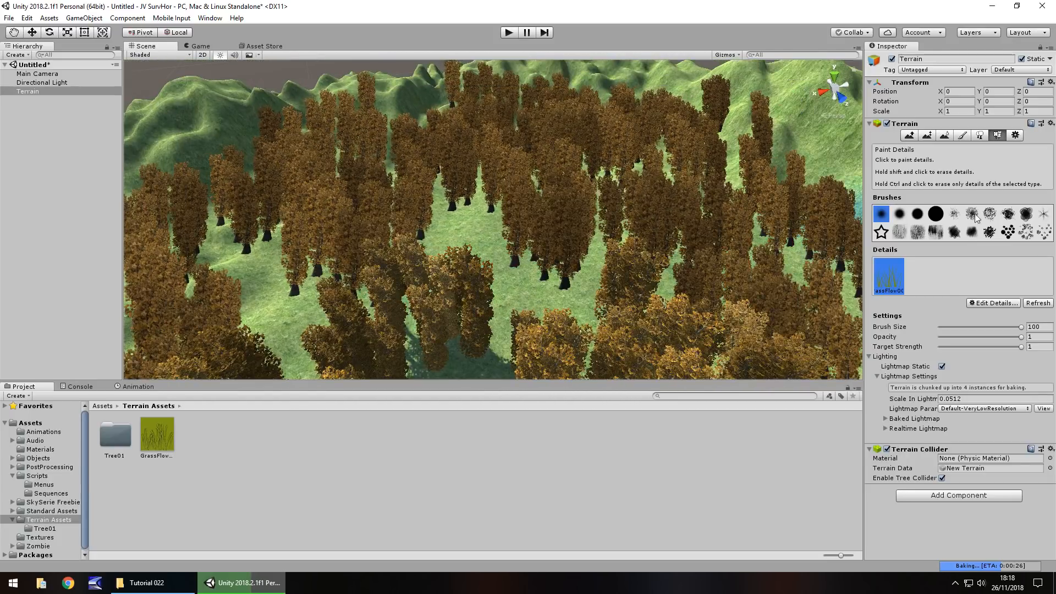
left_click(1015, 136)
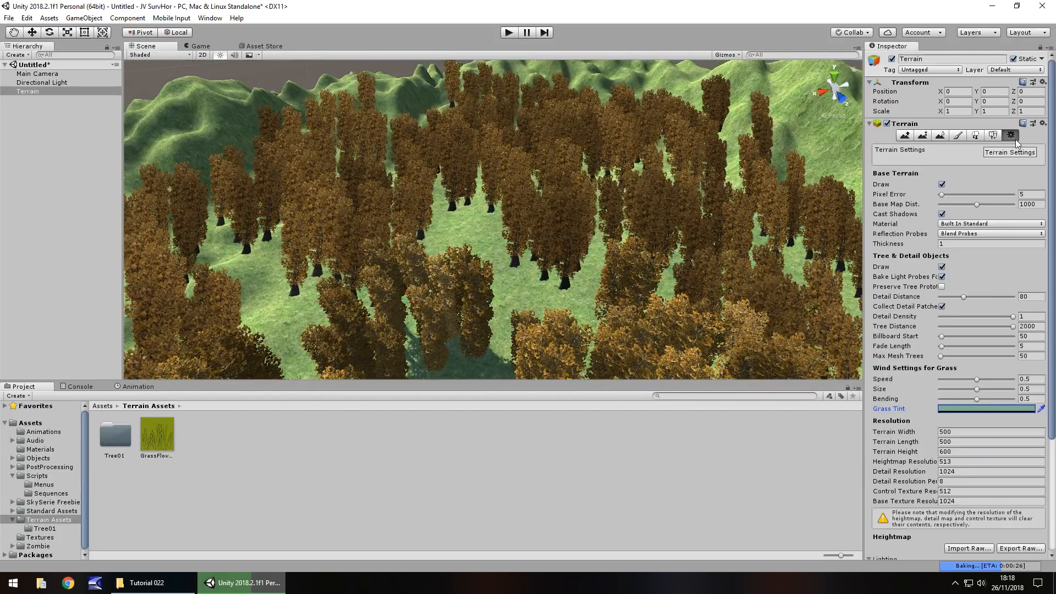
left_click(993, 138)
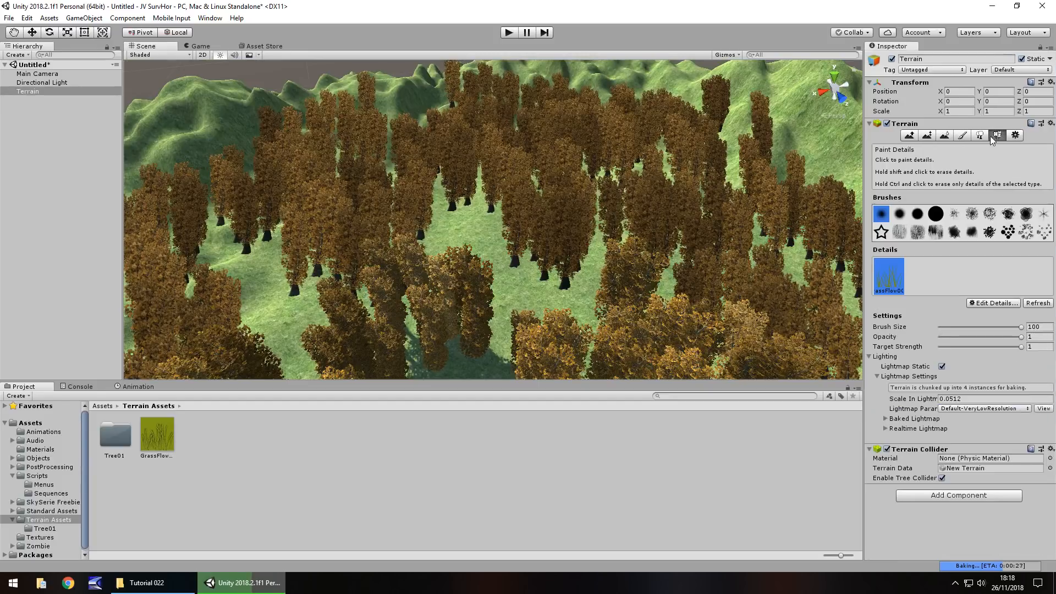
scroll(457, 253, "up", 6)
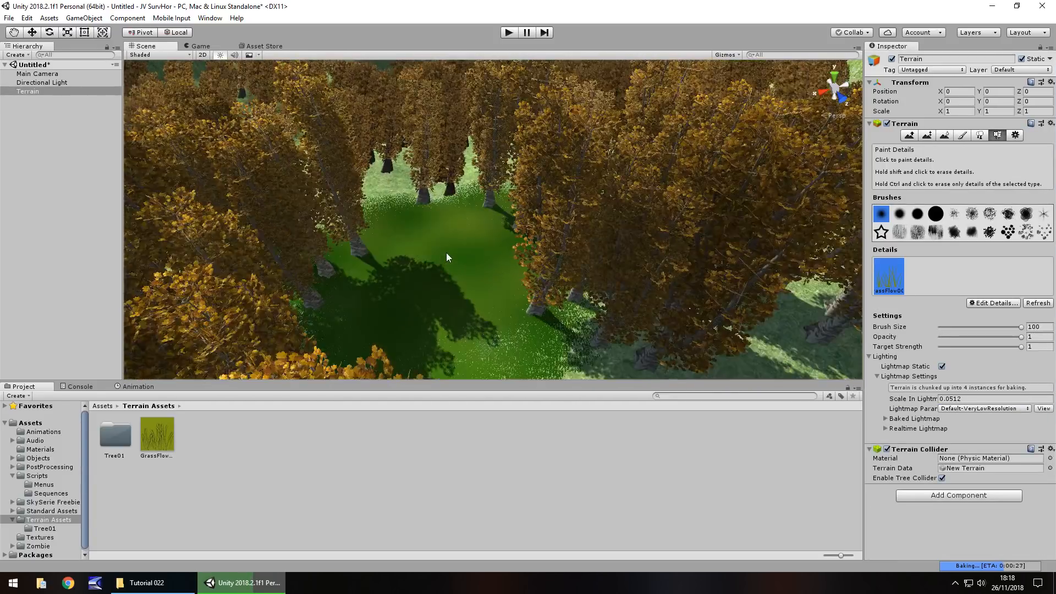
Paint more grass beneath the trees surrounding the clearing, covering the bare ground between the trunks.
mouse_move(574, 252)
left_mouse_down()
mouse_move(610, 366)
mouse_move(808, 332)
left_mouse_up()
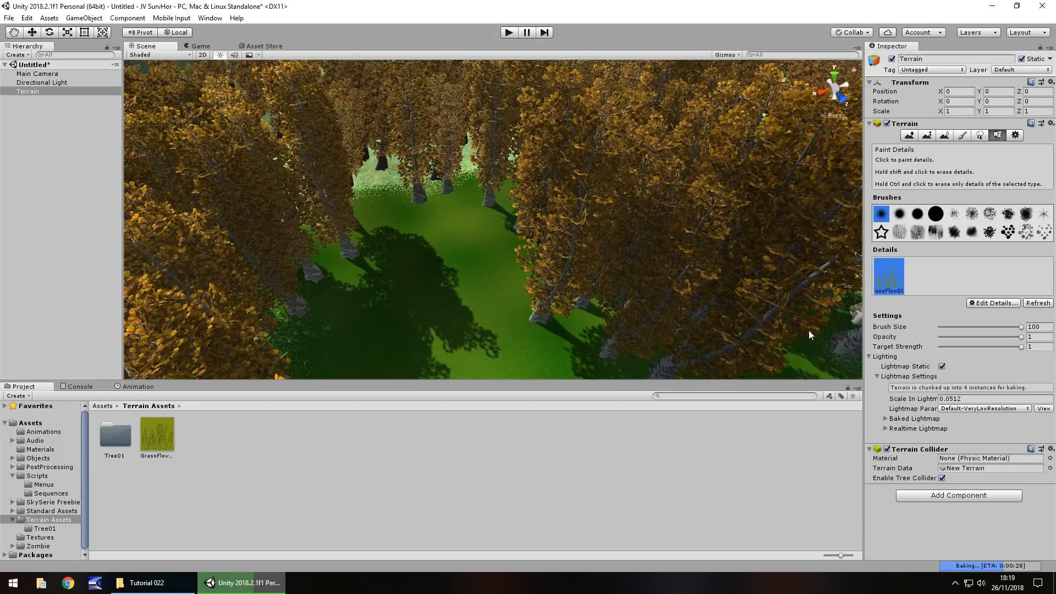
left_click_drag(518, 228, 286, 230, "alt")
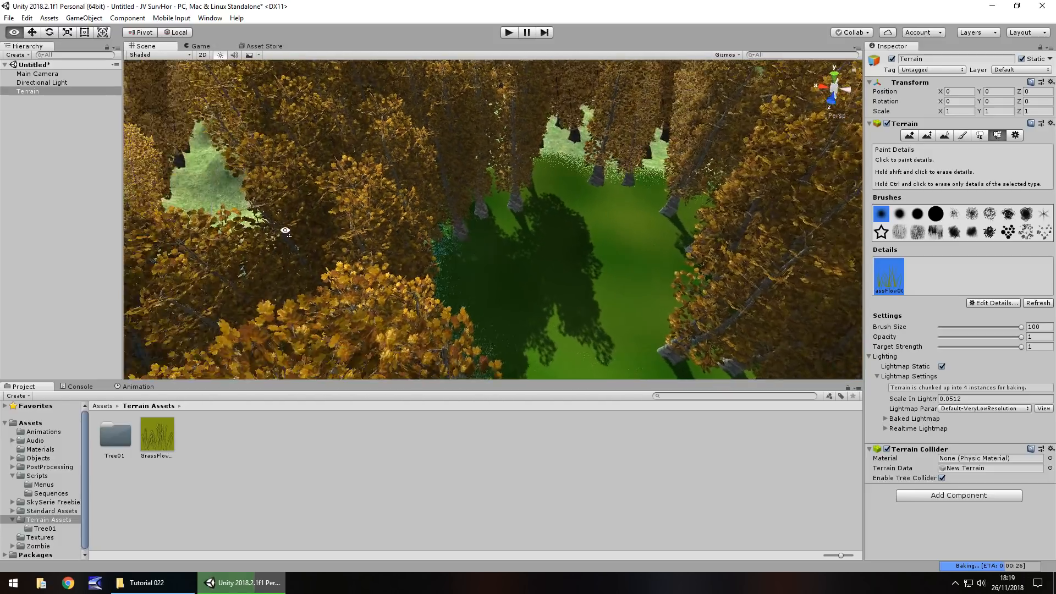
mouse_move(286, 230)
middle_mouse_down()
mouse_move(476, 292)
mouse_move(403, 258)
mouse_move(337, 274)
middle_mouse_up()
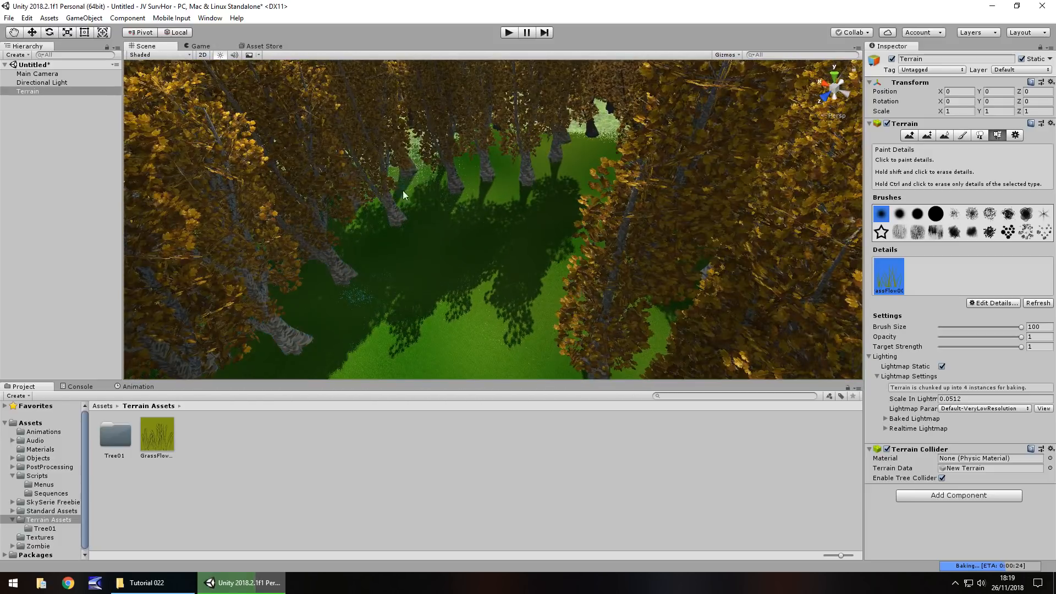
right_click_drag(549, 208, 210, 202)
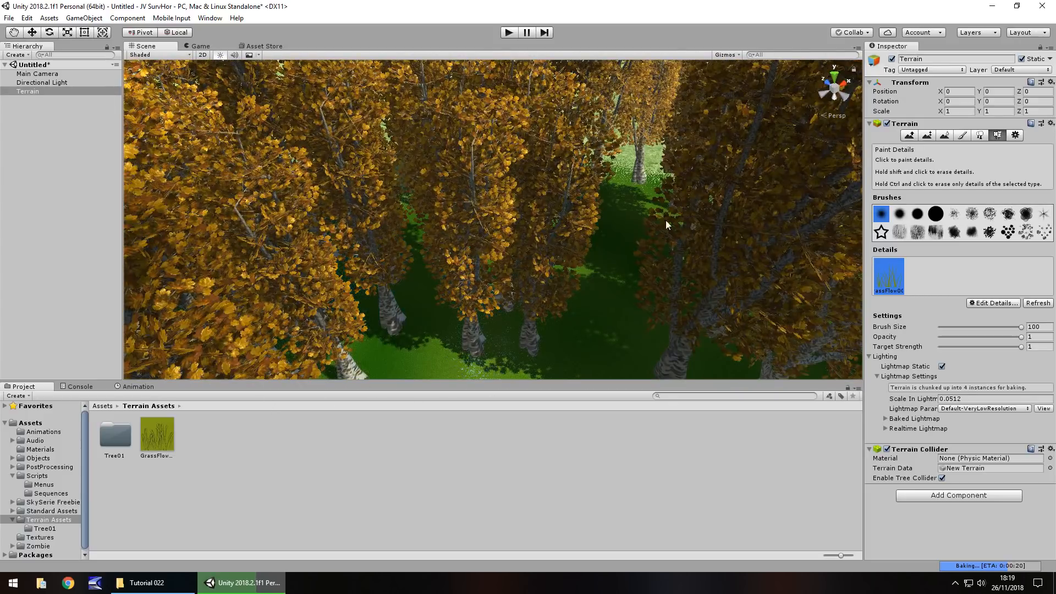
mouse_move(548, 265)
right_mouse_down()
mouse_move(306, 274)
mouse_move(316, 267)
right_mouse_up()
right_click_drag(295, 146, 520, 388)
middle_click_drag(521, 383, 476, 151)
right_click_drag(297, 186, 431, 209)
middle_click_drag(431, 210, 522, 175)
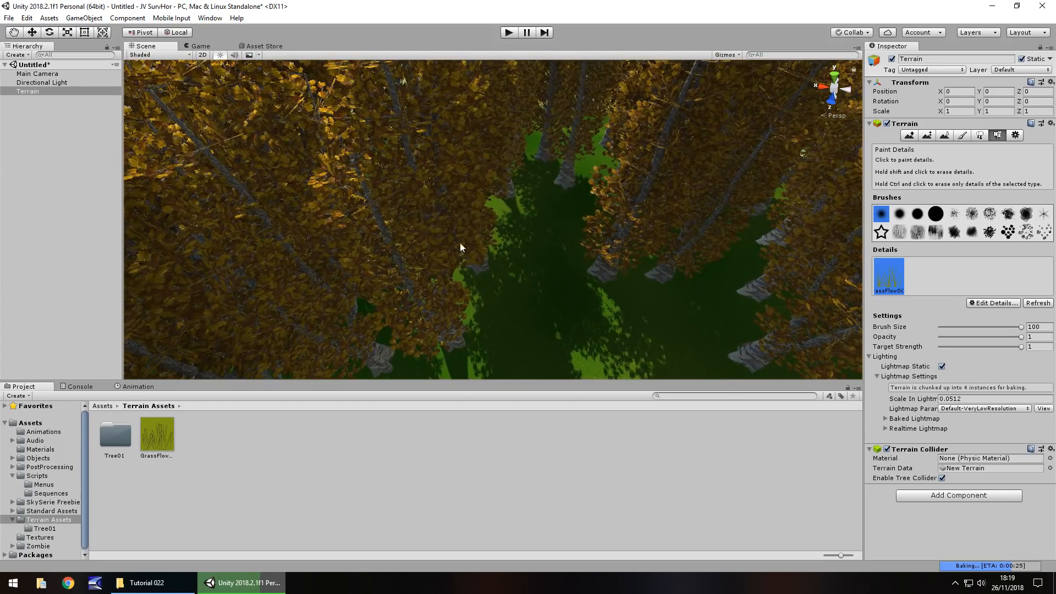
right_click_drag(460, 243, 361, 178)
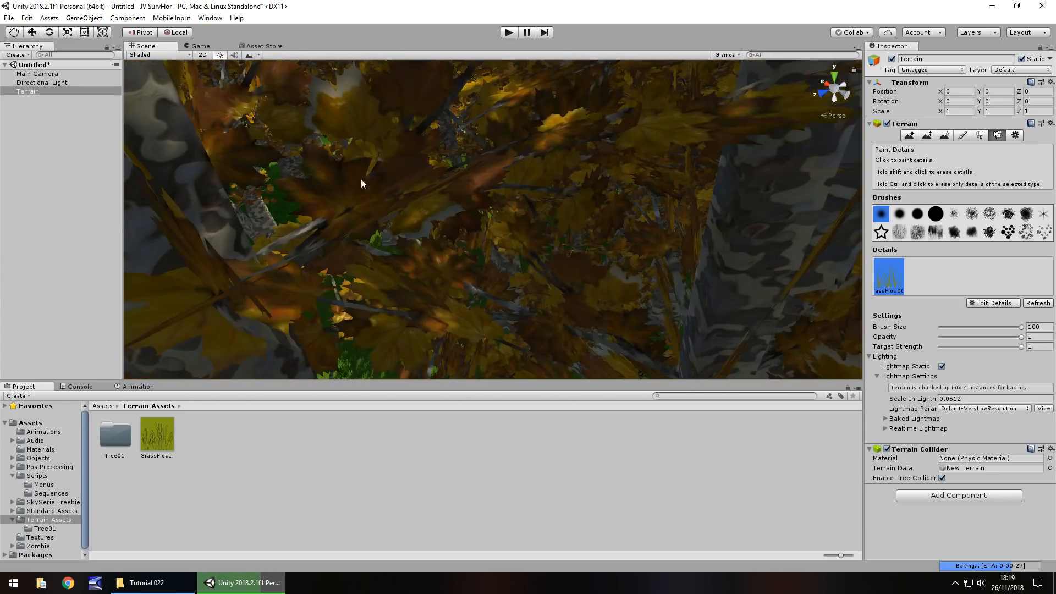
middle_click_drag(360, 179, 413, 159)
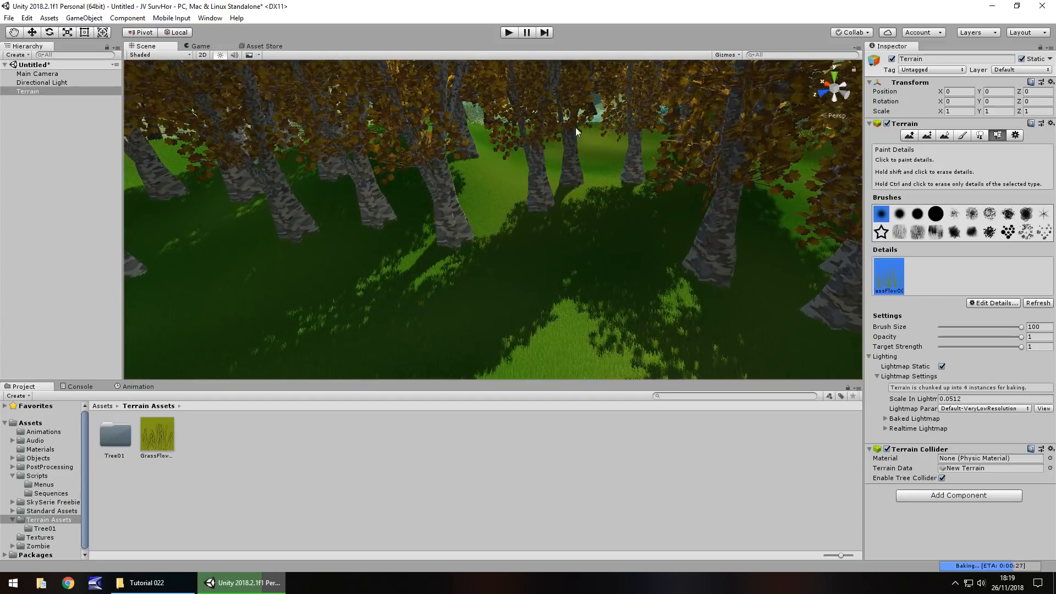
right_click_drag(295, 248, 208, 236)
middle_click_drag(207, 236, 385, 149)
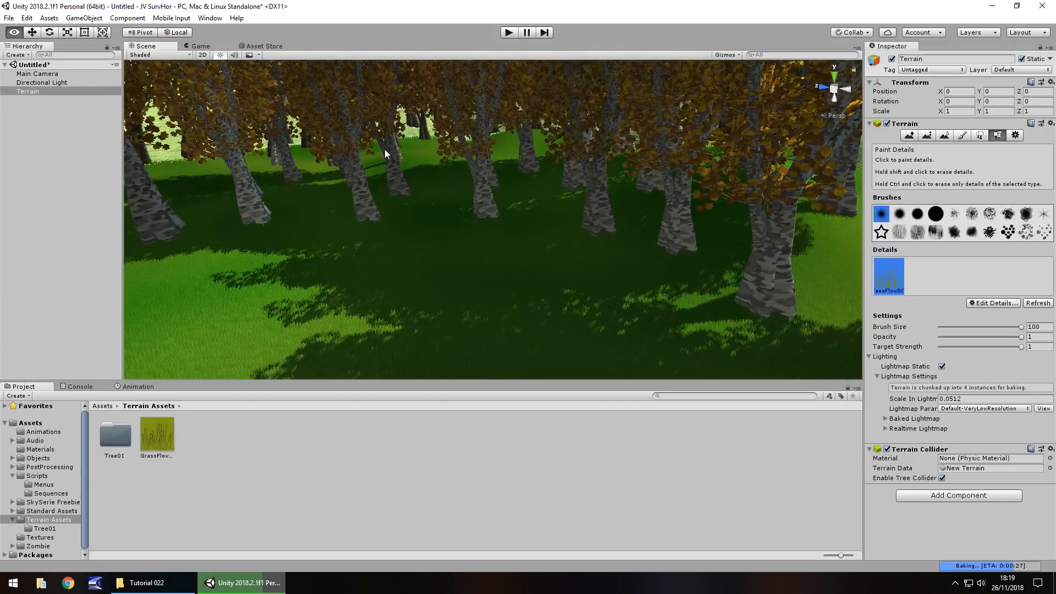
Move the Main Camera low into the forest at about X 156.68, Y 22.42, Z 149.49, and set its Y rotation to 180.
left_click(34, 74)
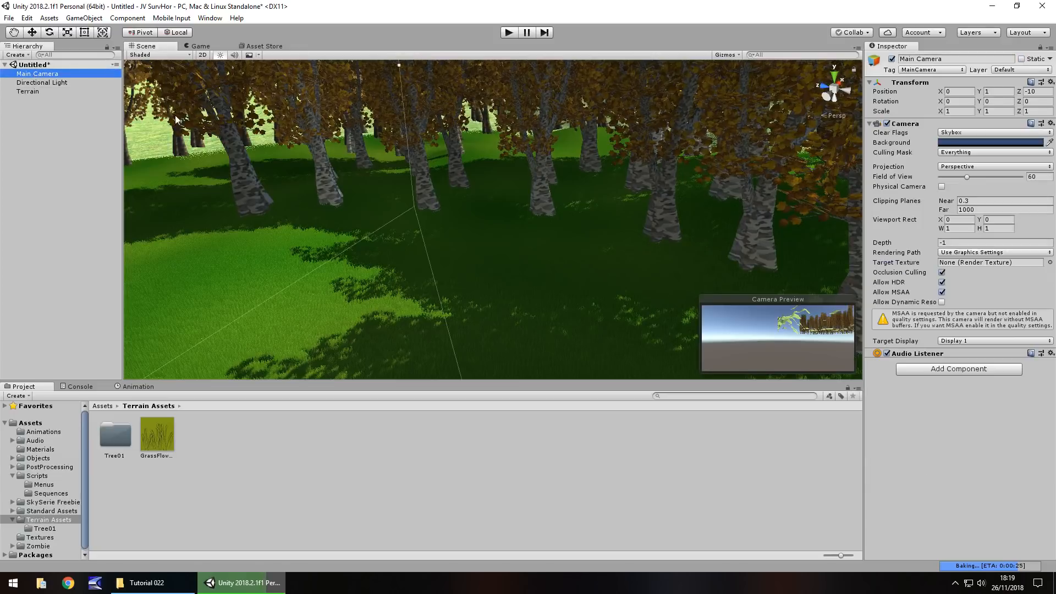
middle_click_drag(176, 118, 466, 272)
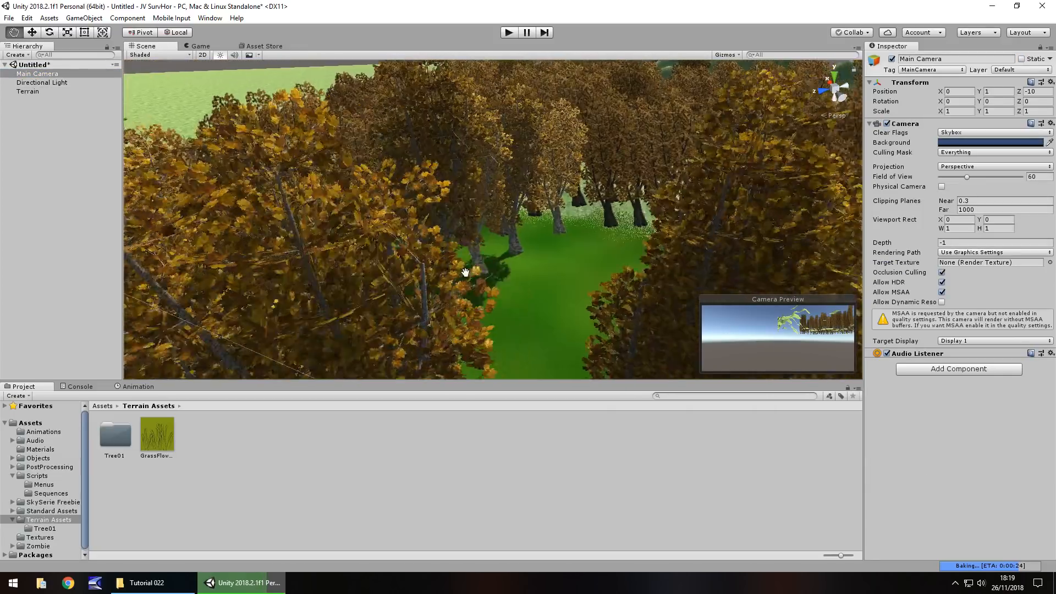
right_click_drag(465, 272, 702, 206)
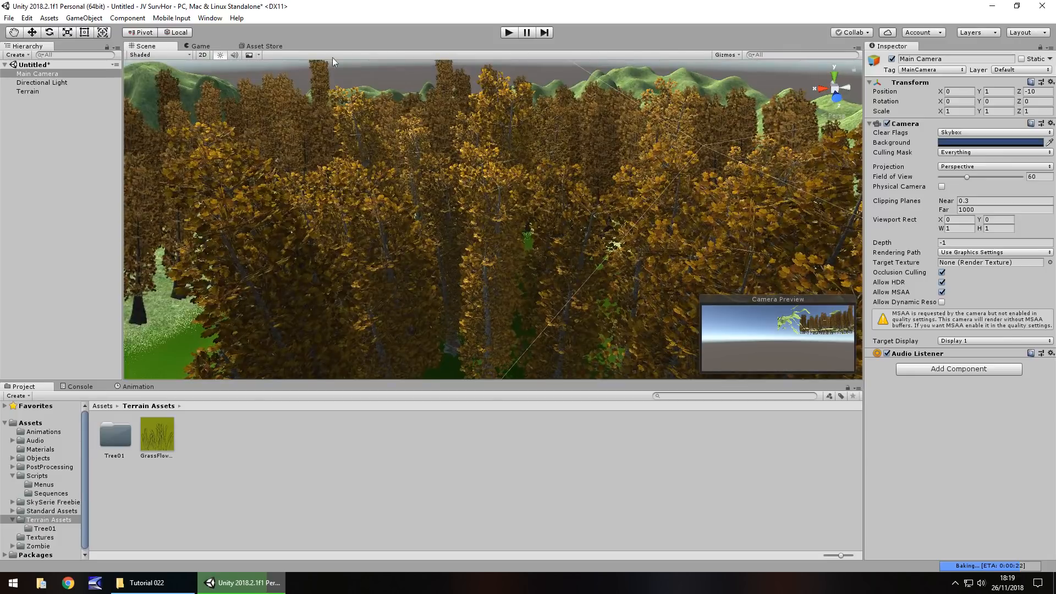
left_click(32, 32)
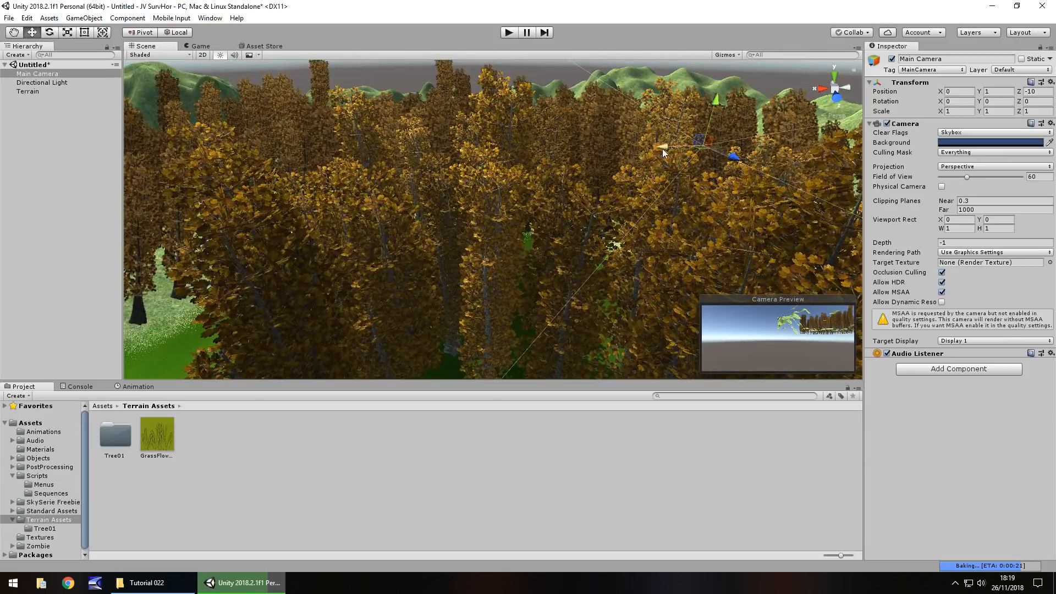
left_click_drag(663, 153, 255, 37)
left_click_drag(232, 79, 90, 152)
right_click_drag(370, 134, 198, 125)
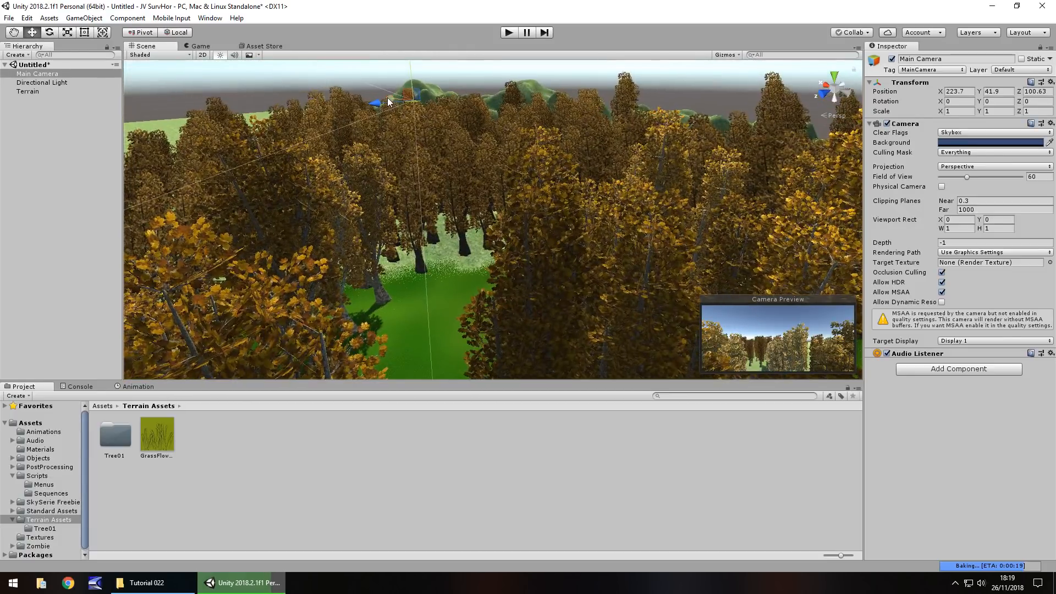
left_click_drag(405, 100, 543, 179)
left_click_drag(426, 156, 430, 394)
left_click(988, 102)
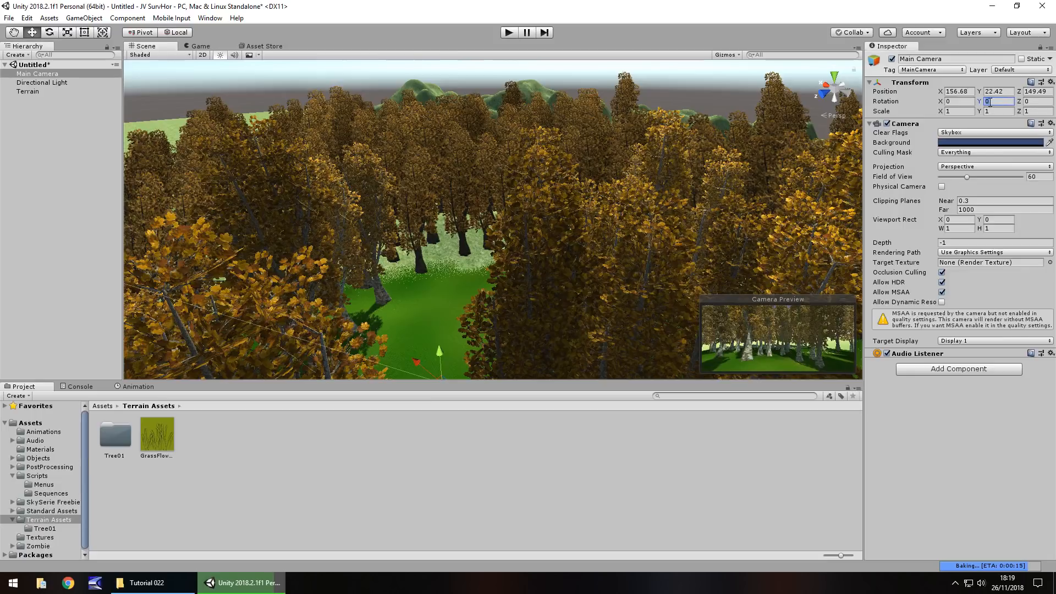
type("180")
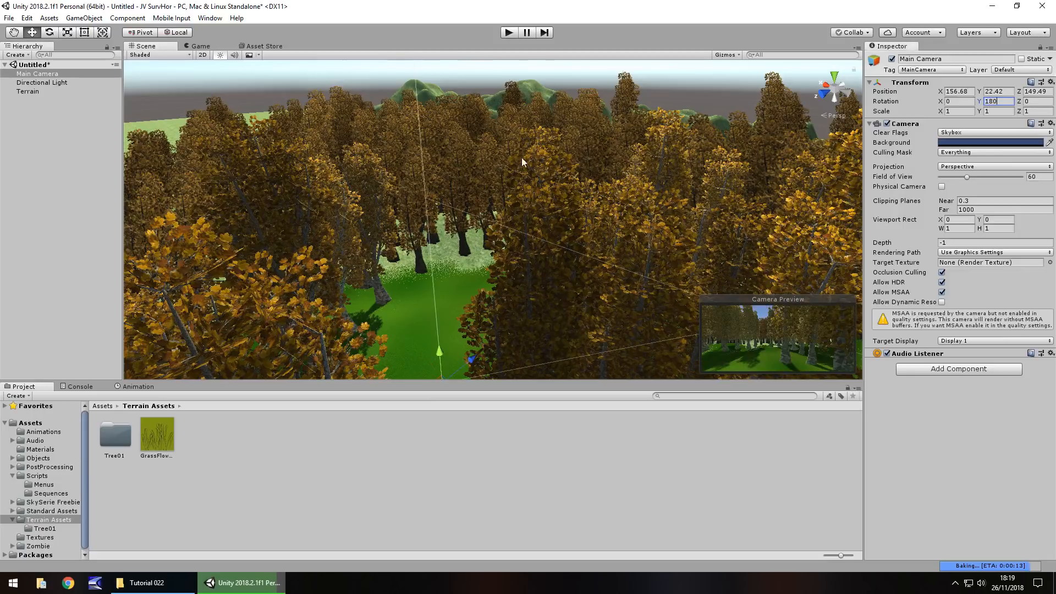
Run the scene to check the grass through the camera, and return to the scene view with play mode still running.
left_click(509, 33)
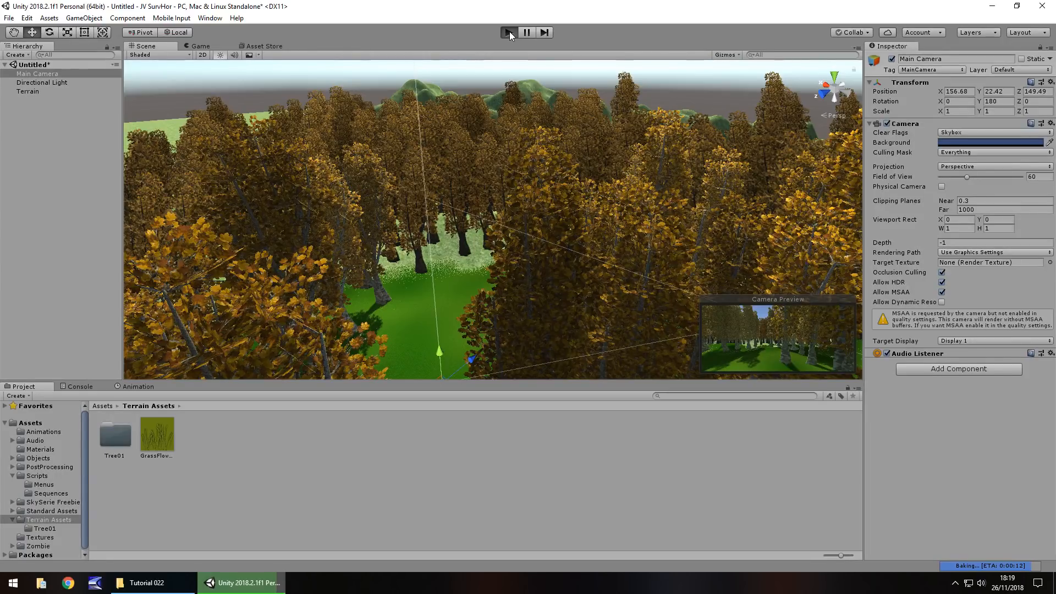
left_click(510, 32)
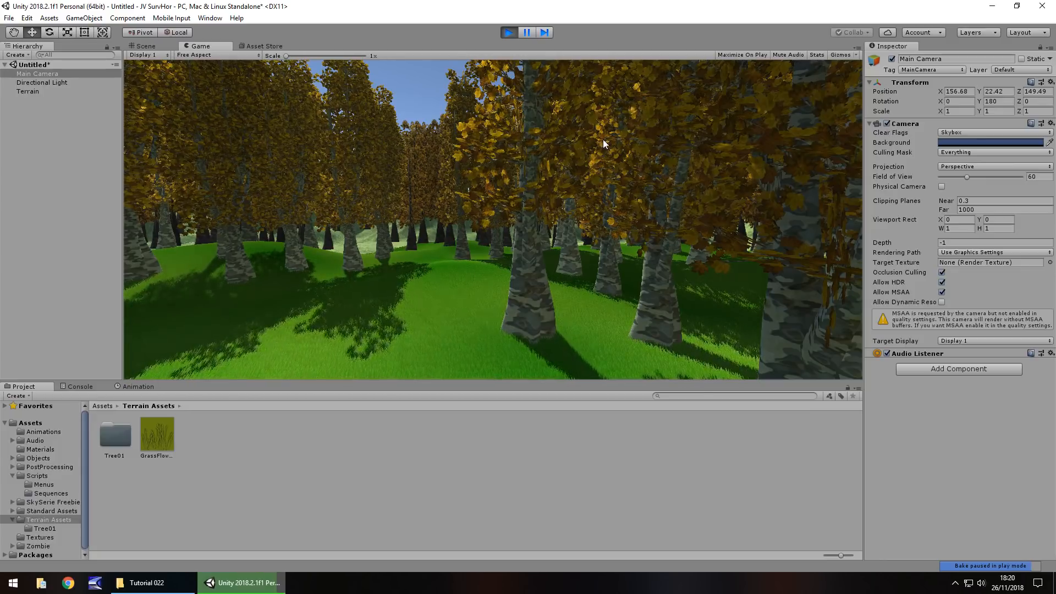
left_click(152, 47)
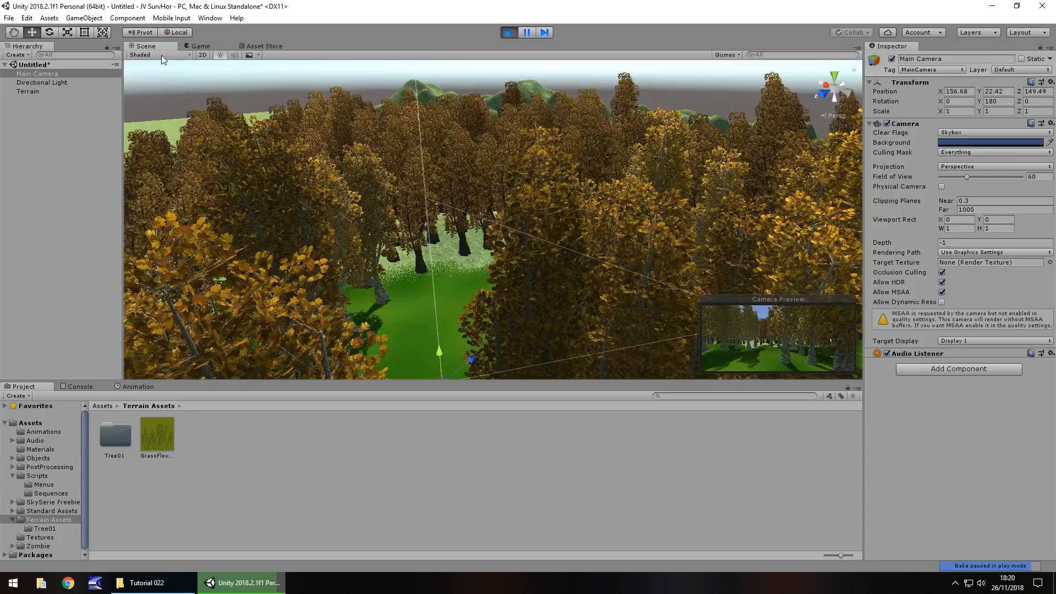
Edit the terrain's GrassFlow001 detail texture, setting its maximum height to 5, and apply the change.
left_click(440, 309)
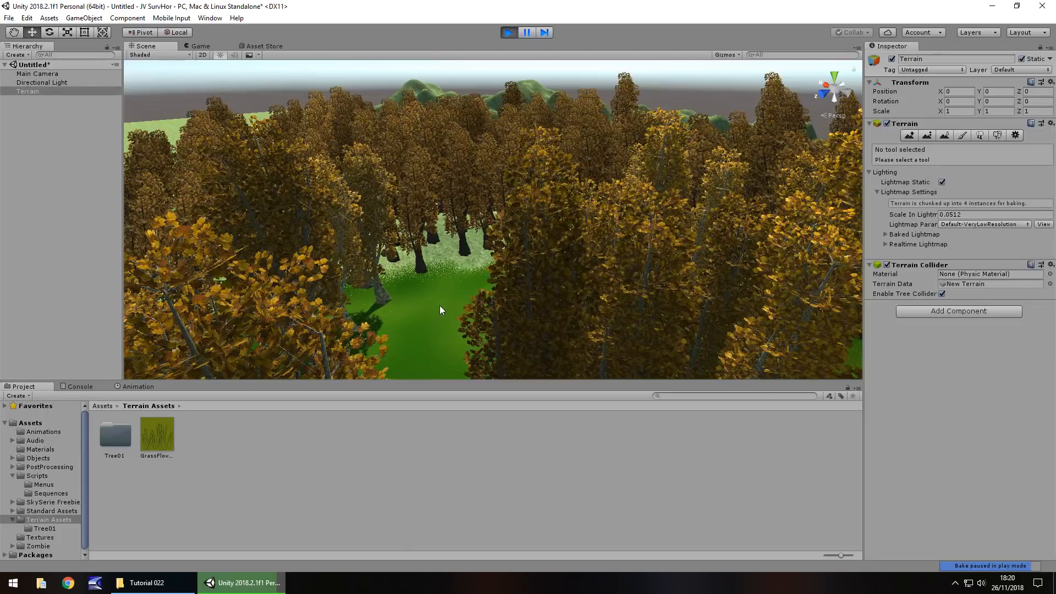
left_click(998, 135)
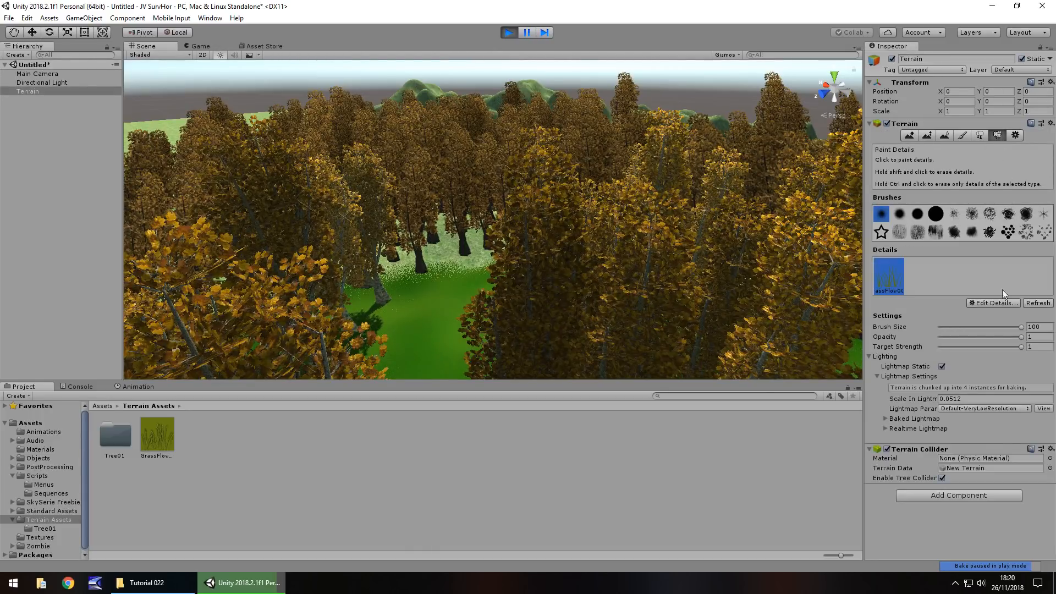
left_click(1005, 303)
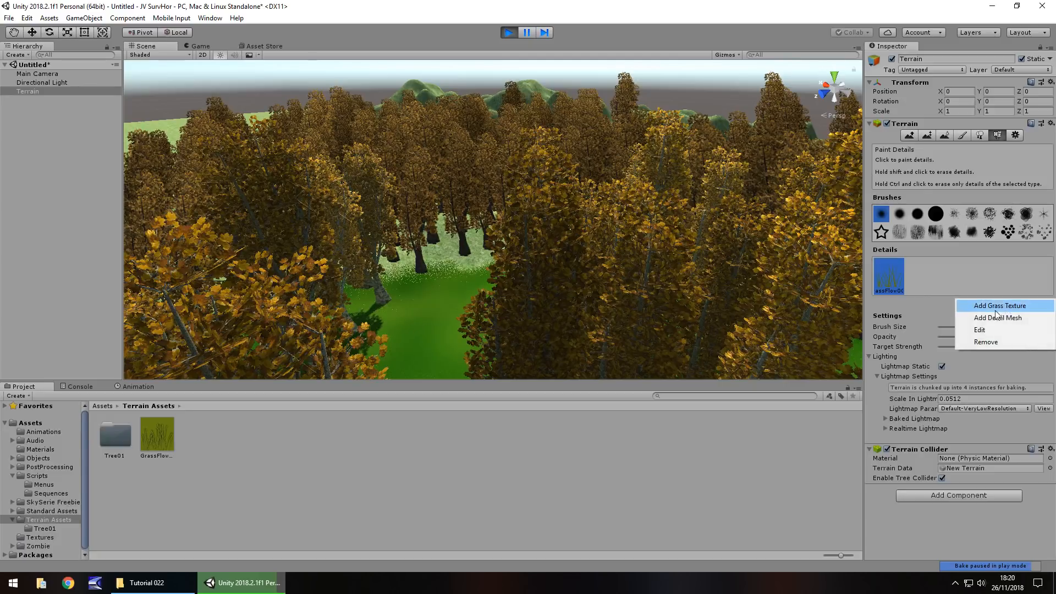
left_click(935, 327)
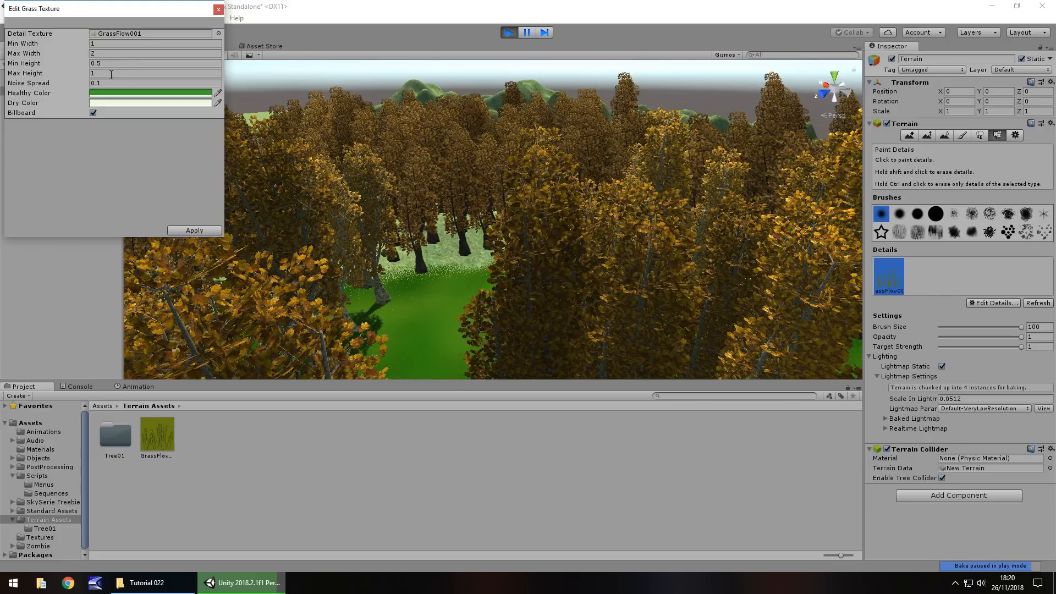
left_click(111, 73)
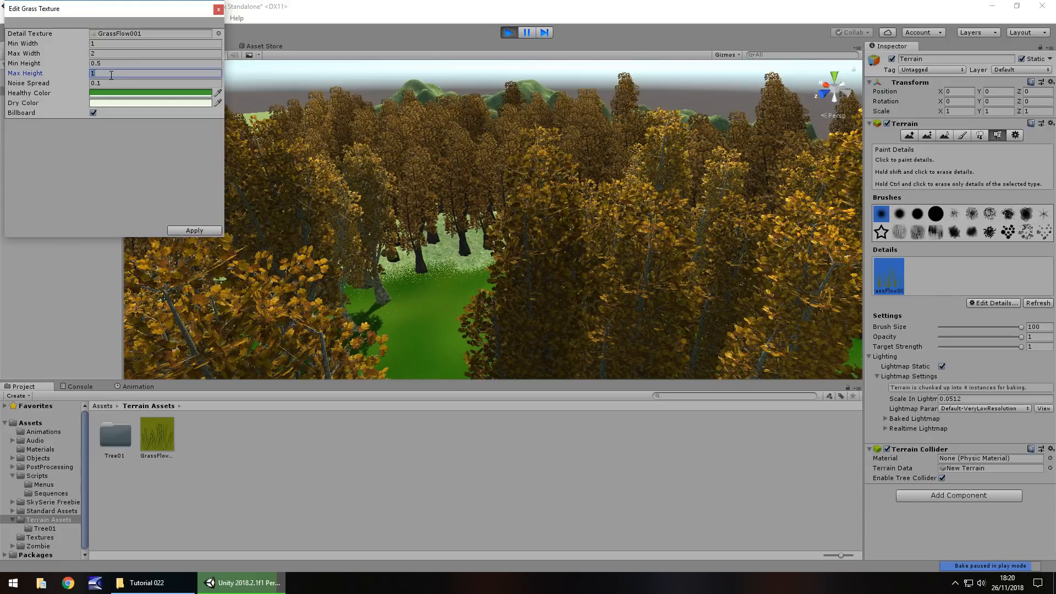
type("5")
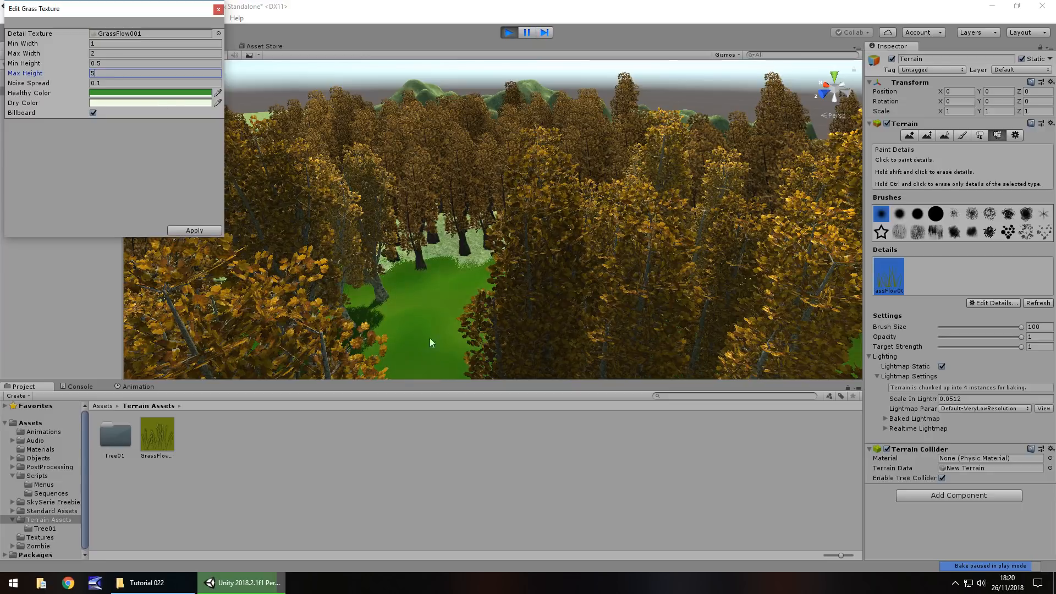
left_click(195, 230)
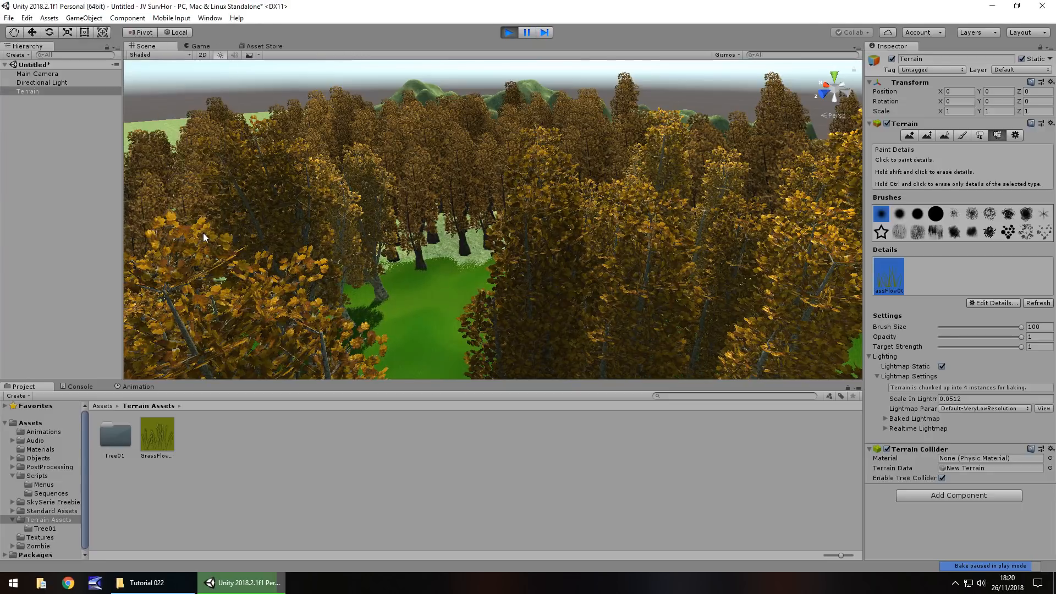
Inspect the taller grass in the game view, lowering the camera to Y 20.05 and turning its Y rotation to 136.3.
left_click(200, 46)
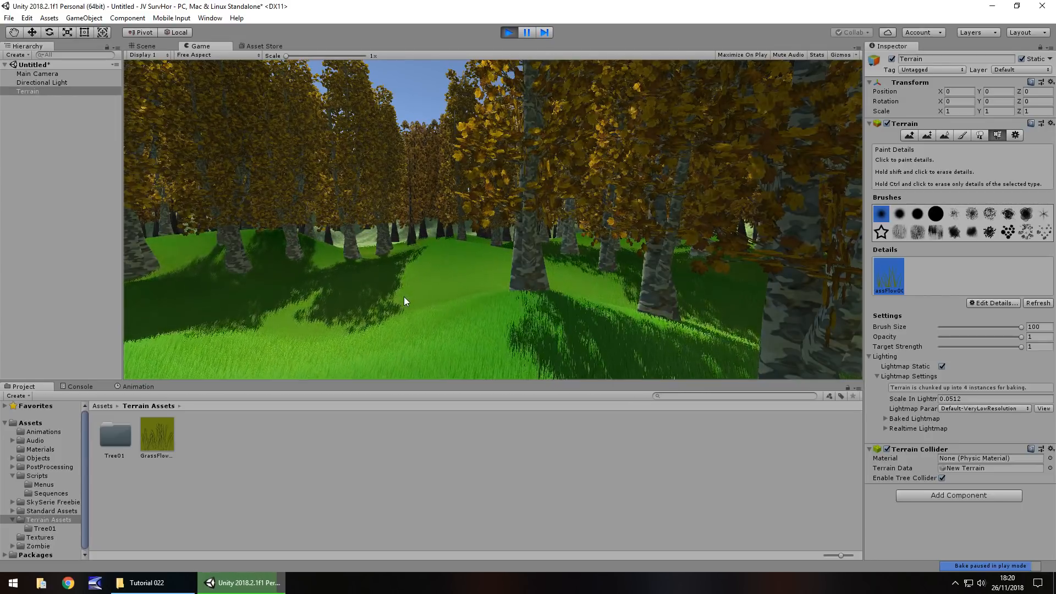
left_click(57, 73)
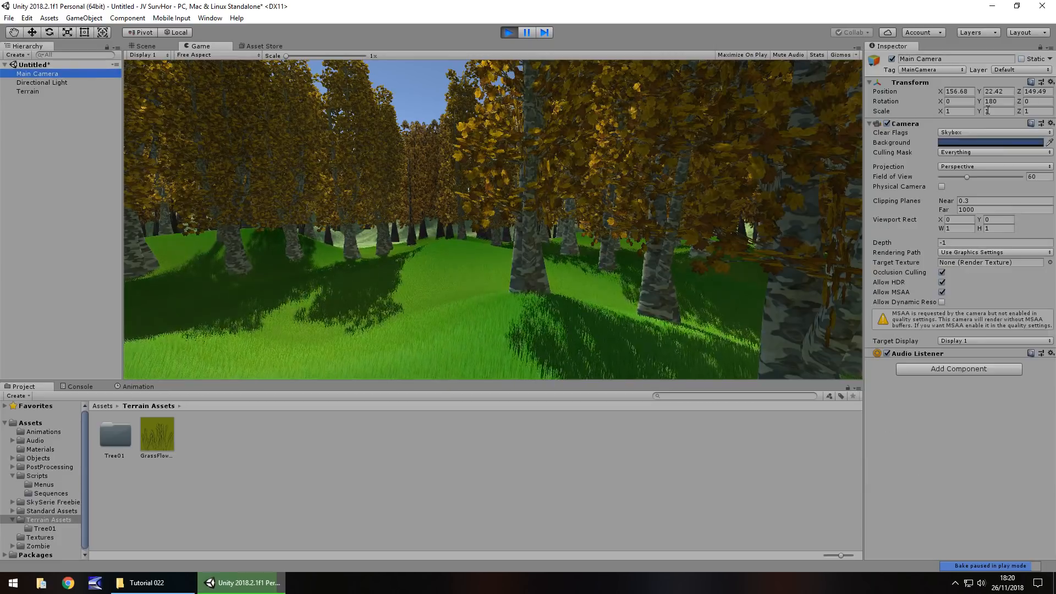
left_click_drag(981, 92, 915, 108)
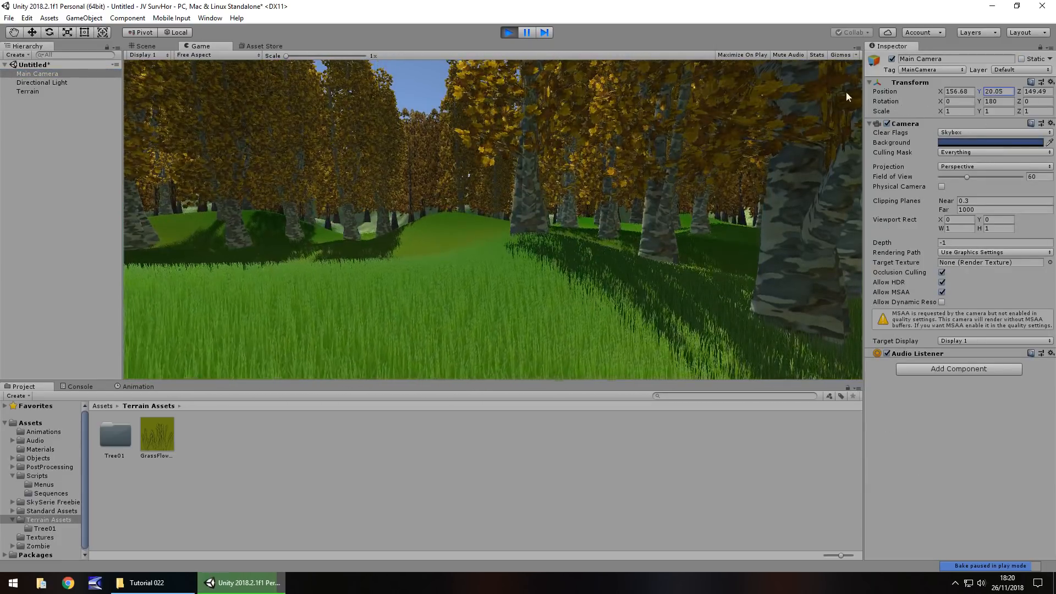
left_click_drag(981, 101, 811, 98)
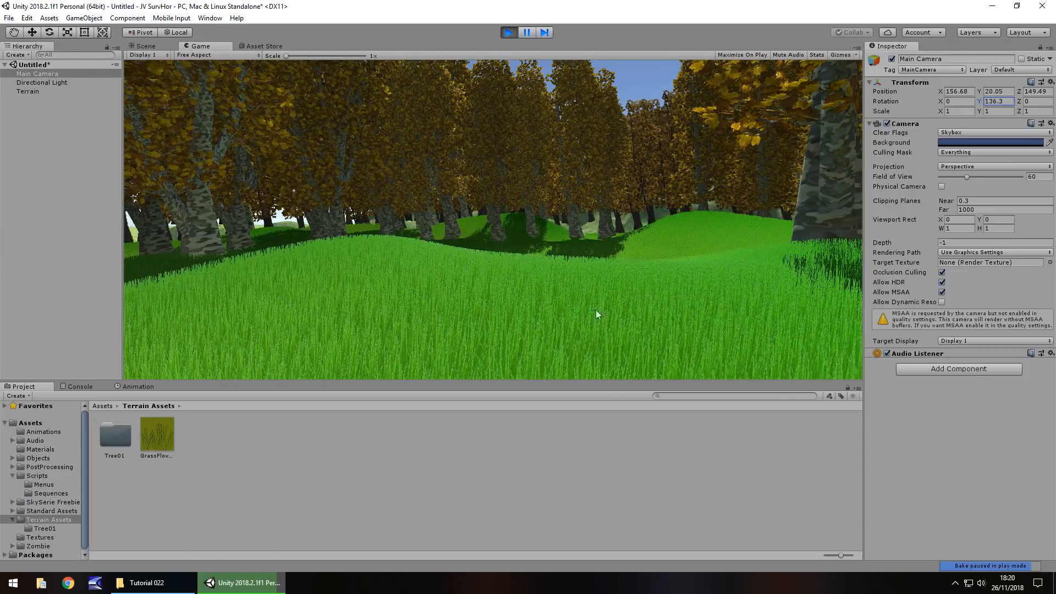
key("ctrl+1")
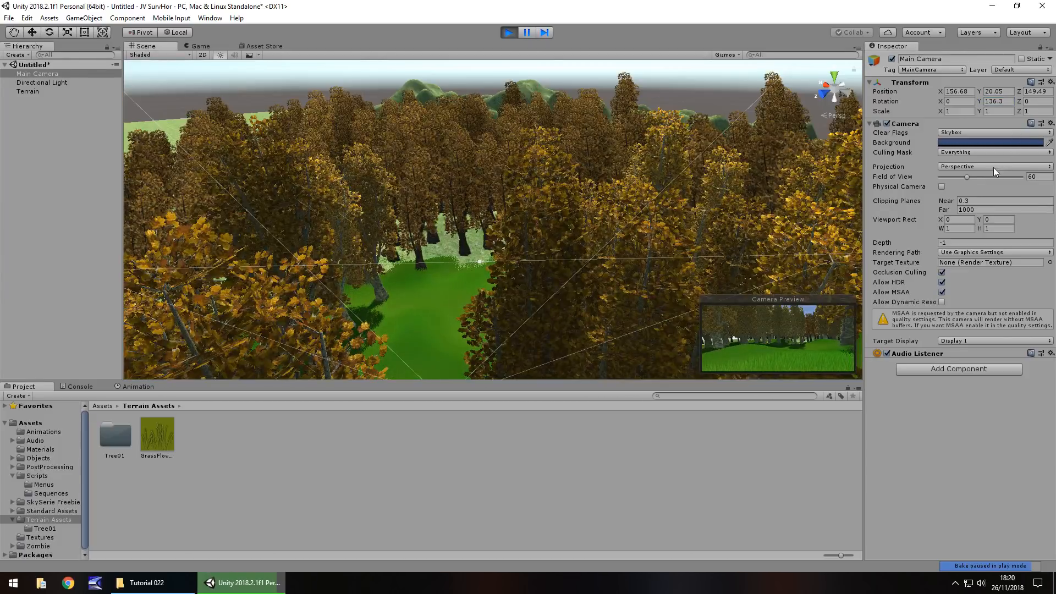
Restore the grass texture's previous, lower maximum height, apply it, and stop play mode.
left_click(54, 82)
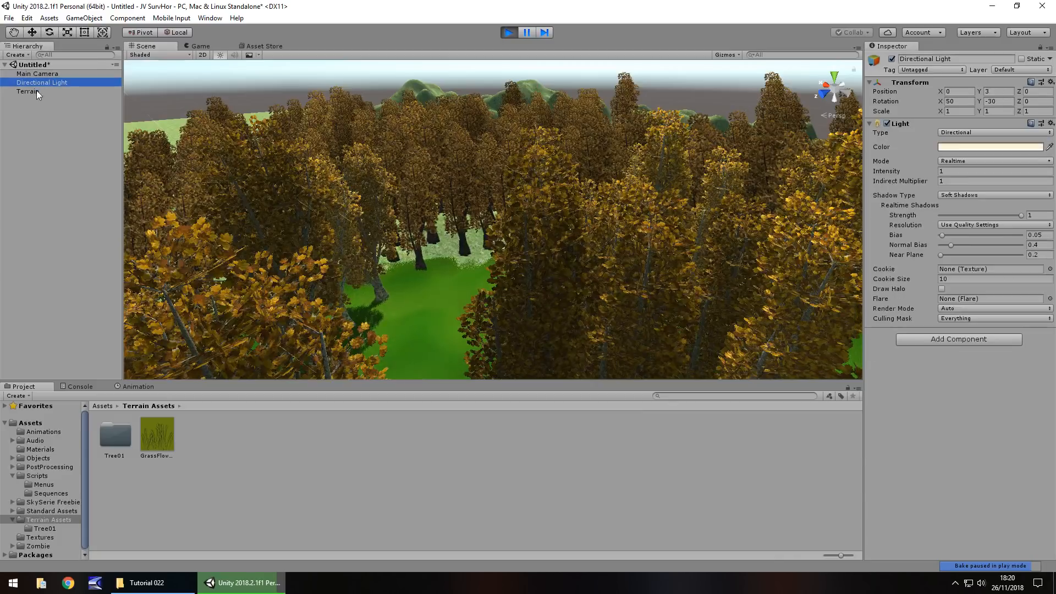
left_click(37, 92)
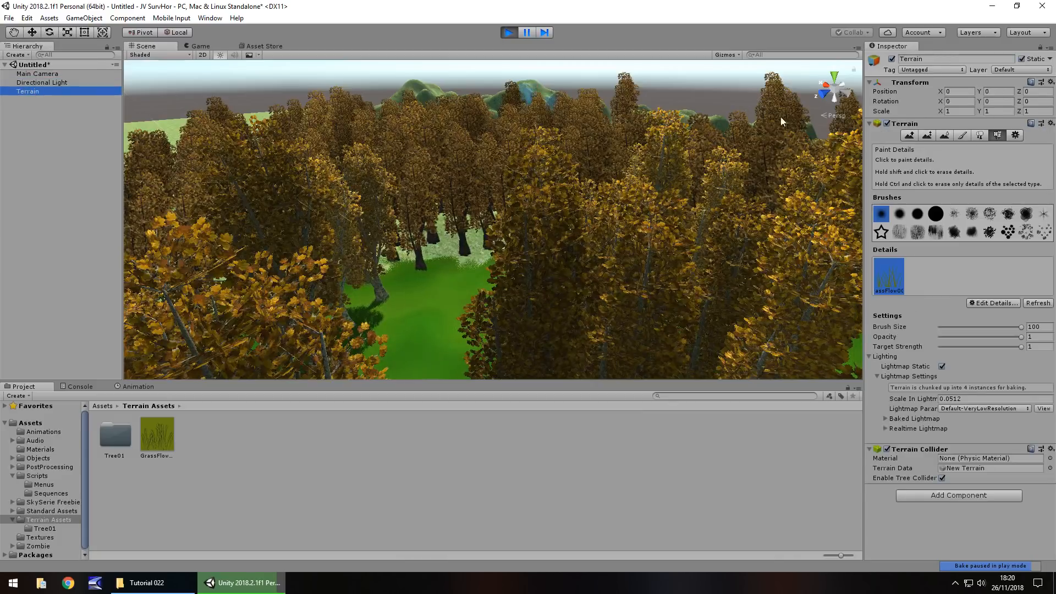
left_click(995, 302)
left_click(995, 329)
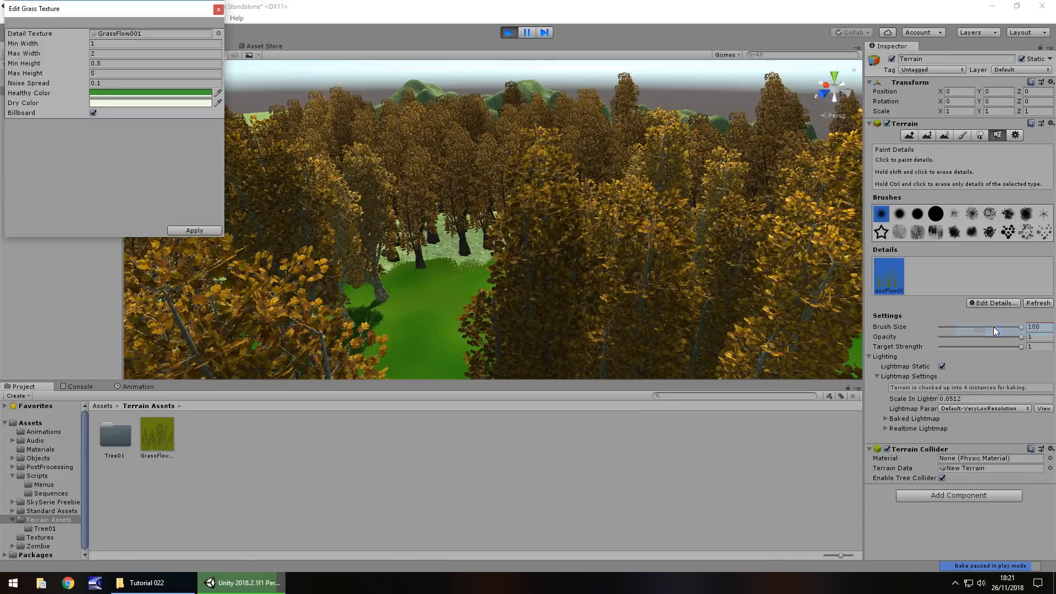
left_click(104, 72)
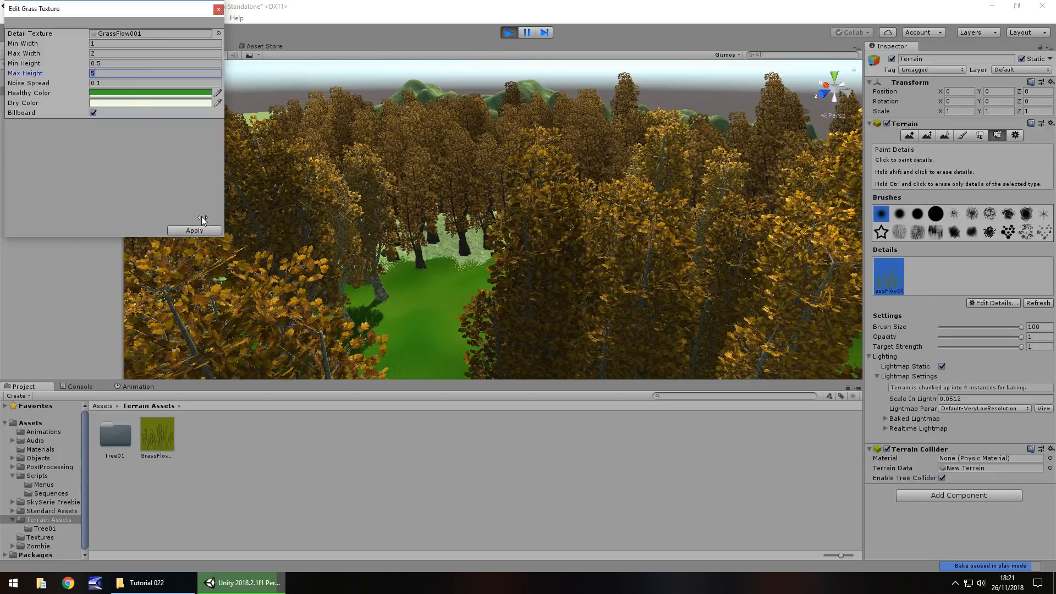
left_click(195, 230)
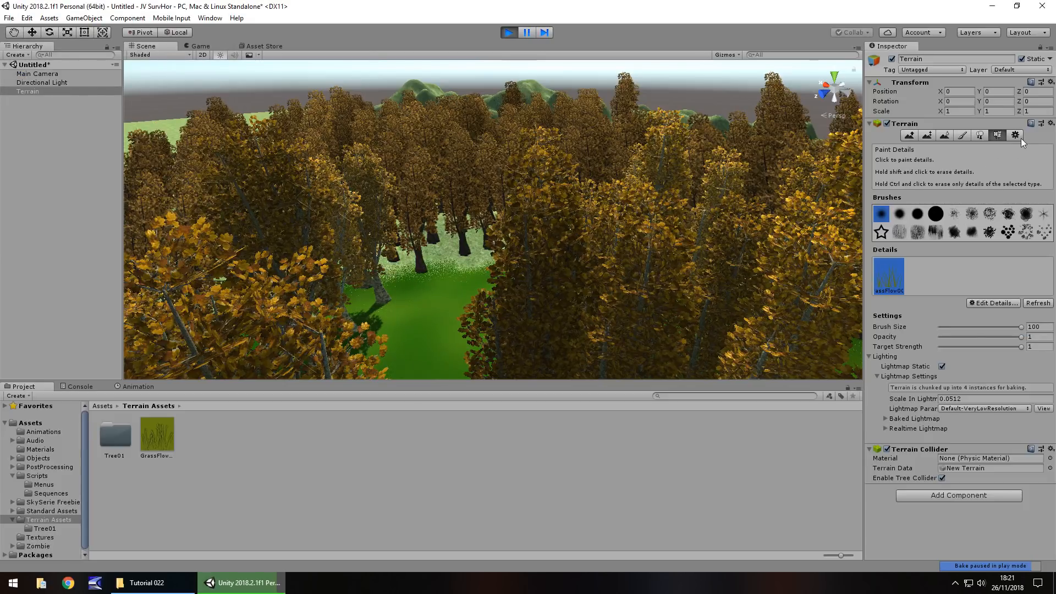
left_click(508, 32)
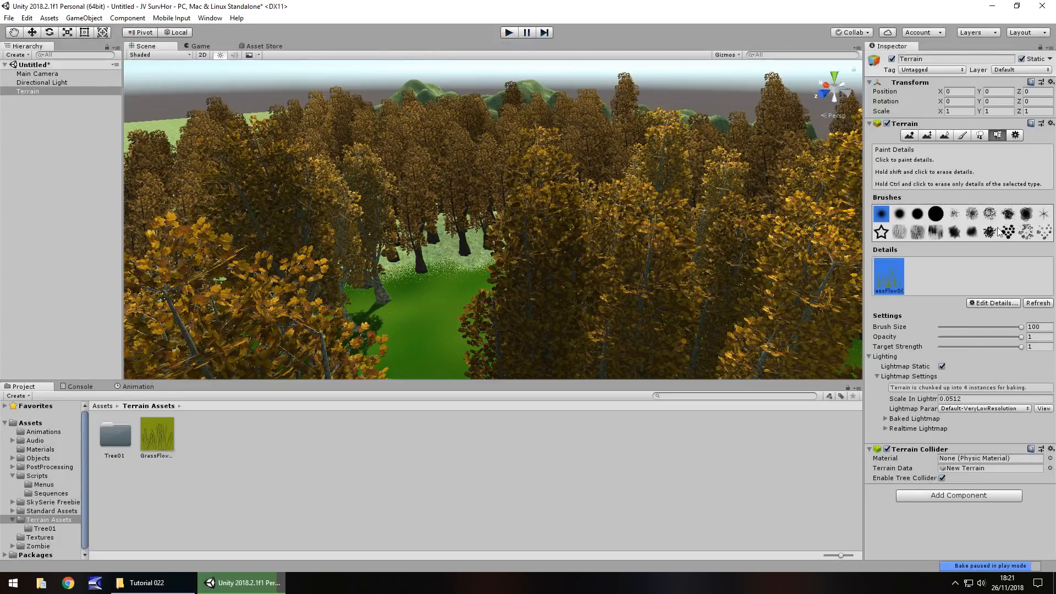
Reduce the terrain's grass wind speed to about 0.154 and bending to about 0.214, and test the movement in play mode.
left_click(1018, 134)
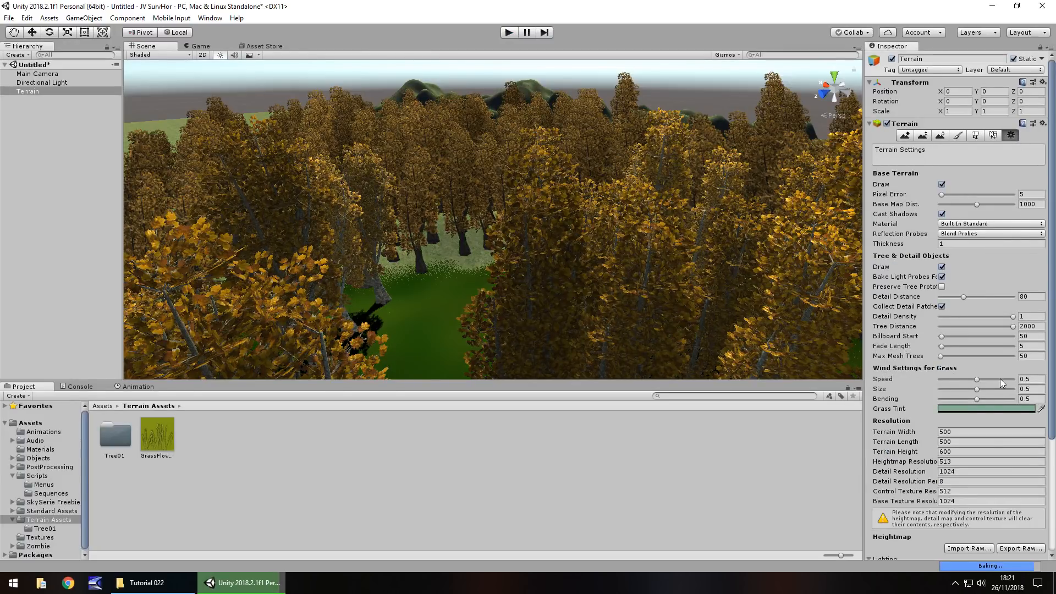
left_click_drag(977, 378, 958, 401)
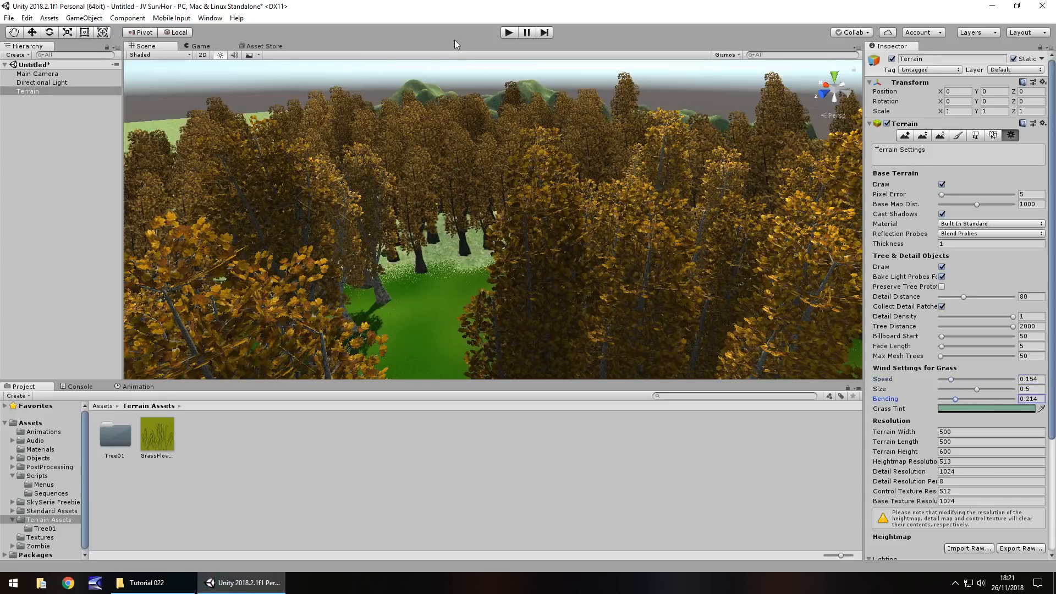
left_click(505, 31)
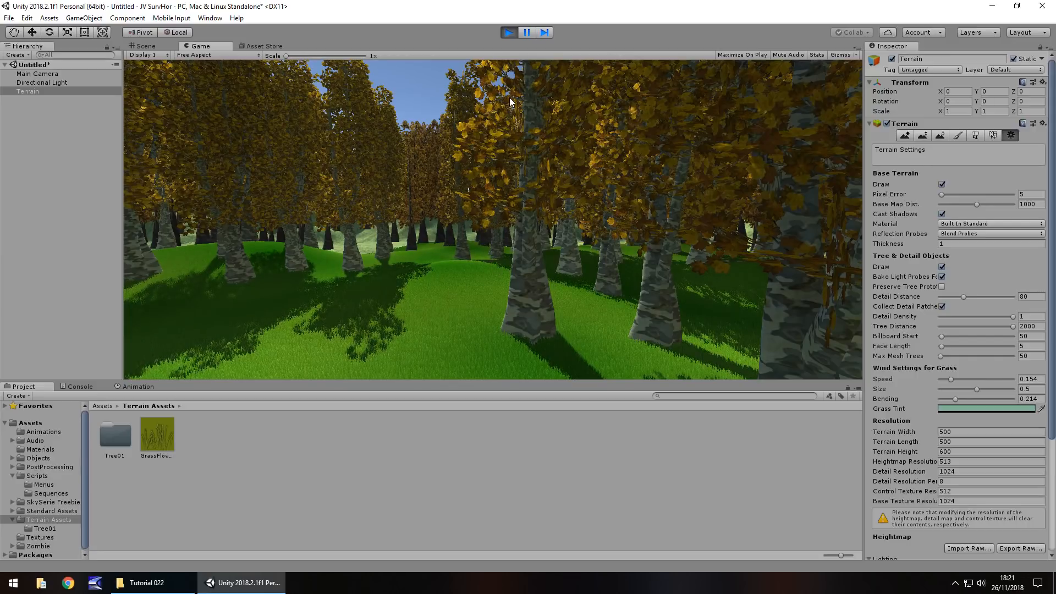
left_click(510, 32)
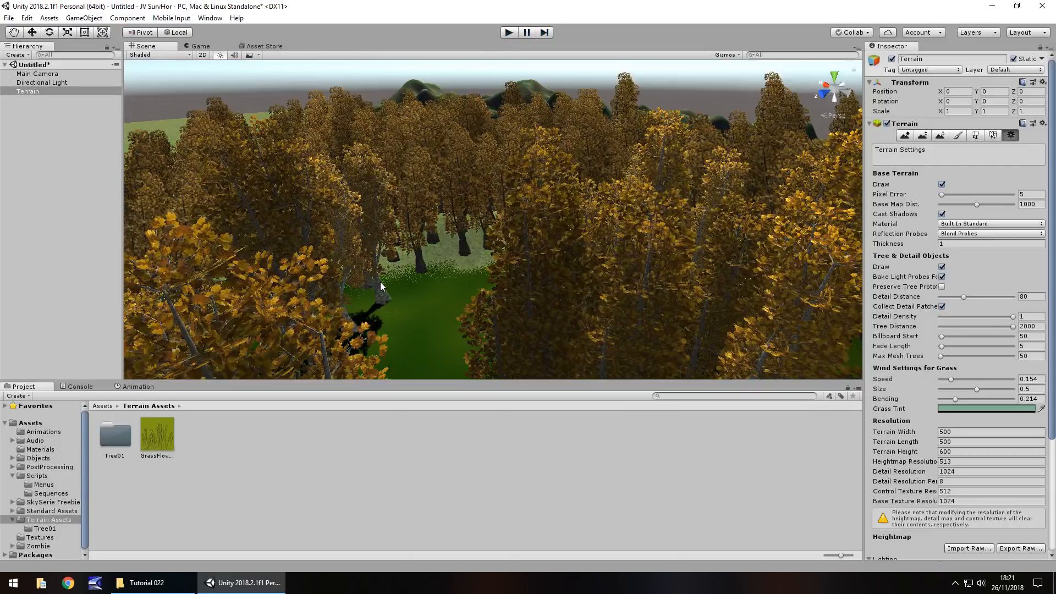